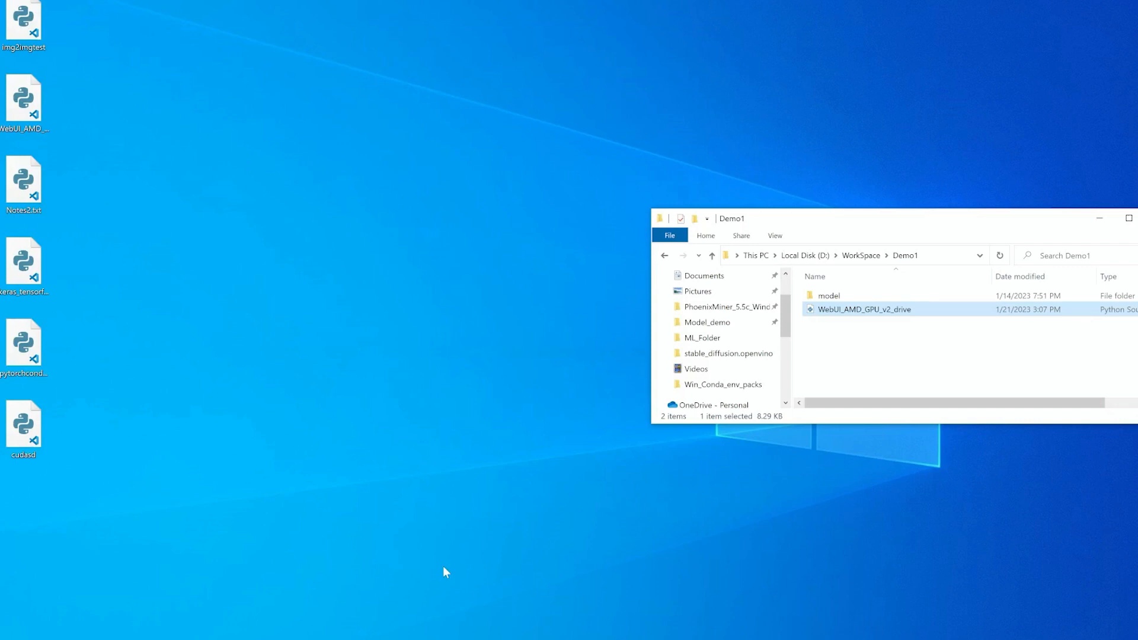
Open Anaconda Prompt (Miniconda3) from the Start search and move its window down.
{"action": "key", "text": "super+s"}
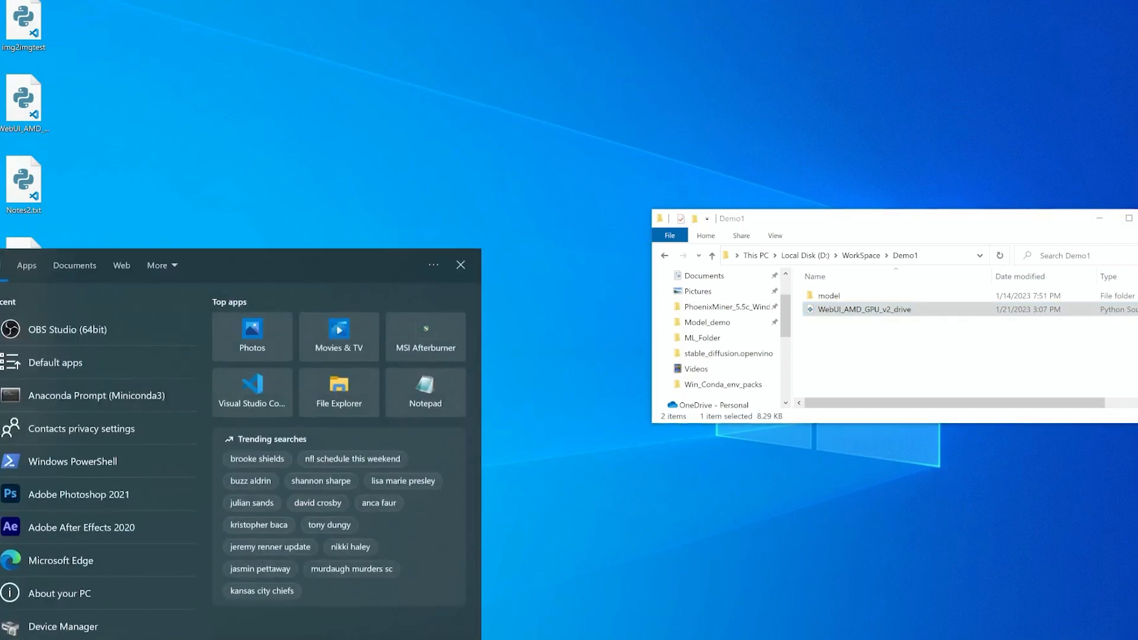
{"action": "type", "text": "min"}
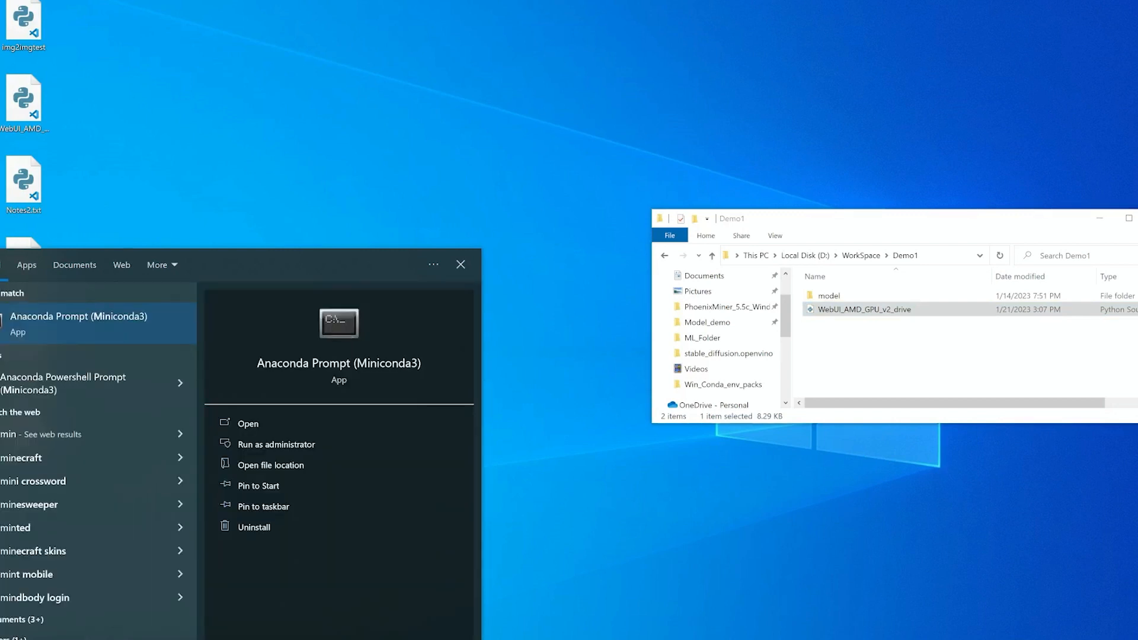
{"action": "left_click", "coordinate": [45, 330]}
{"action": "left_click_drag", "start_coordinate": [247, 32], "coordinate": [325, 208]}
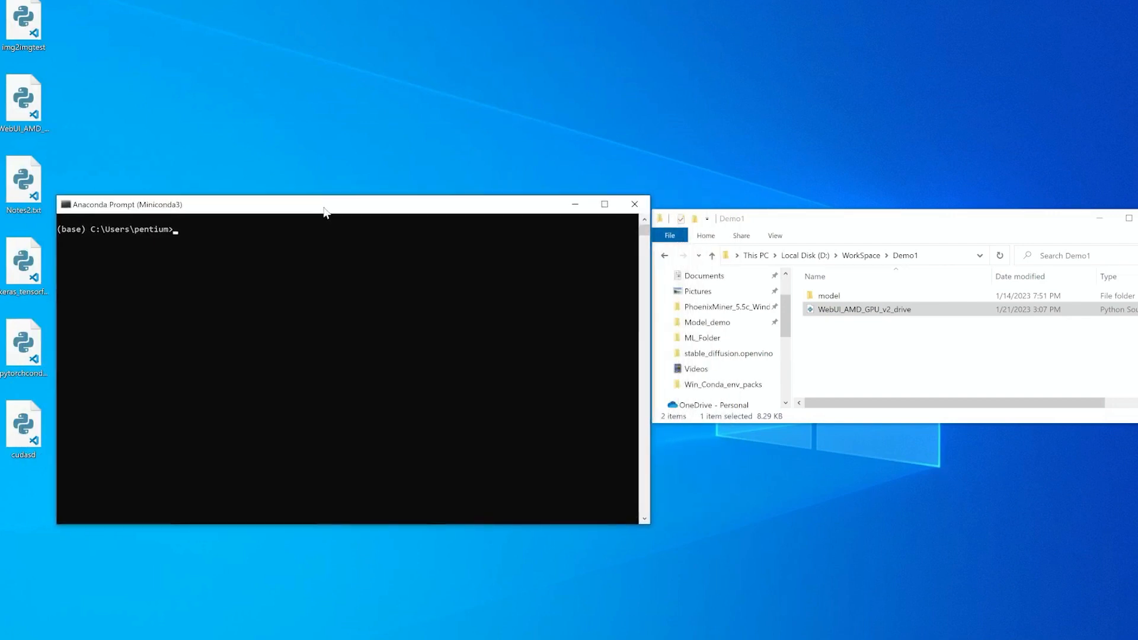
Activate the sd39 conda environment and clear the prompt screen.
{"action": "type", "text": "conda activate sd39"}
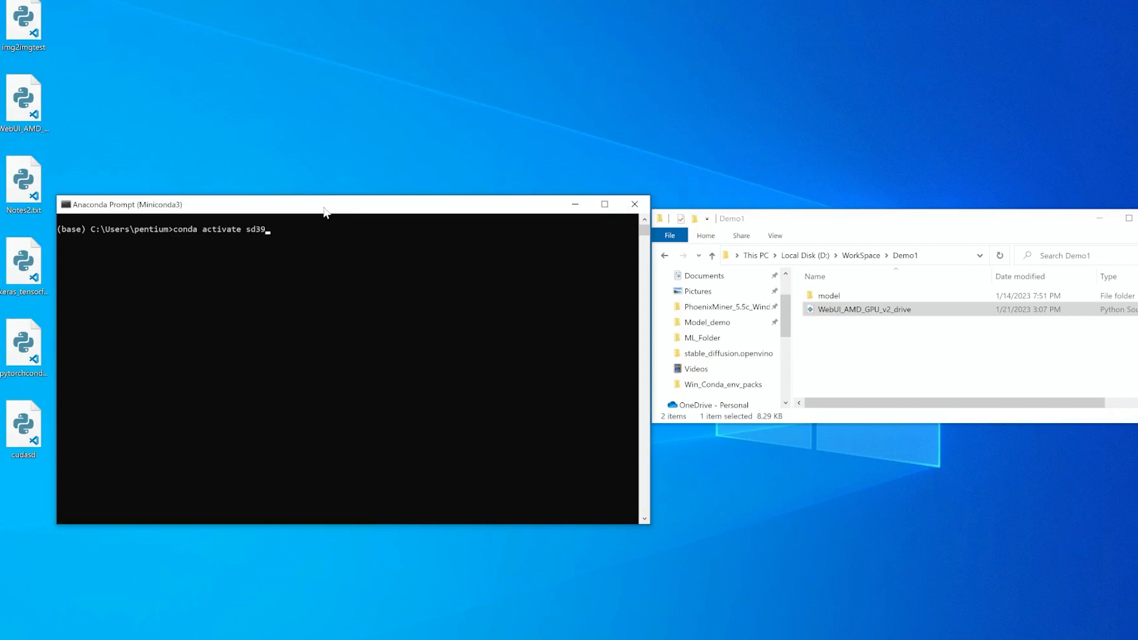
{"action": "key", "text": "Return"}
{"action": "type", "text": "cls"}
{"action": "key", "text": "Return"}
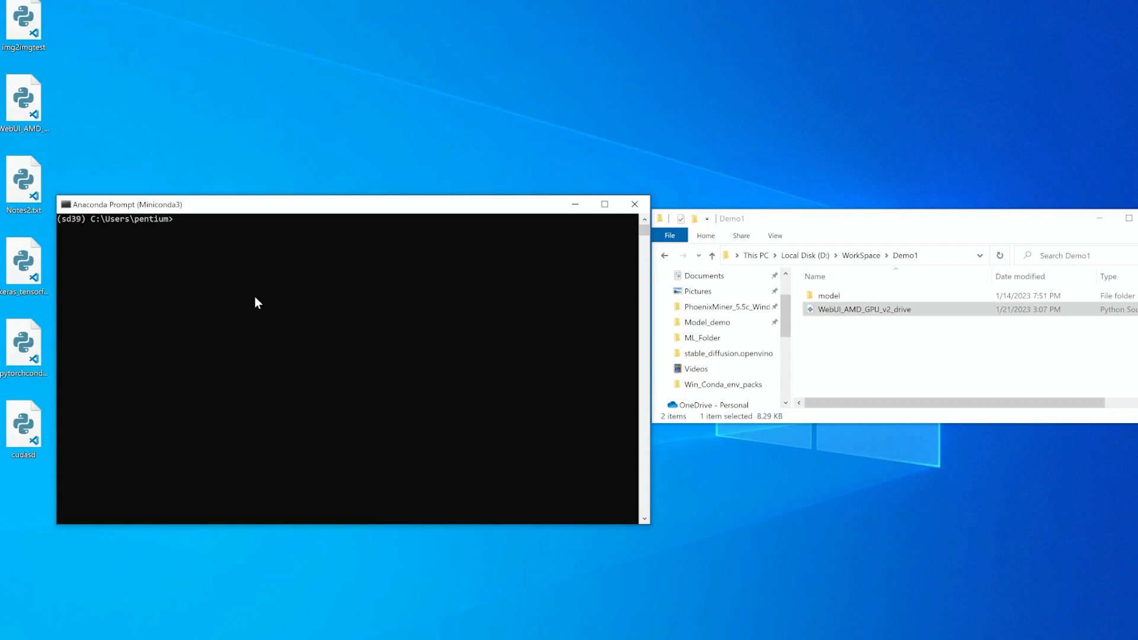
Install the scipy package with pip, then rearrange the prompt and Explorer windows.
{"action": "type", "text": "pip install scipy"}
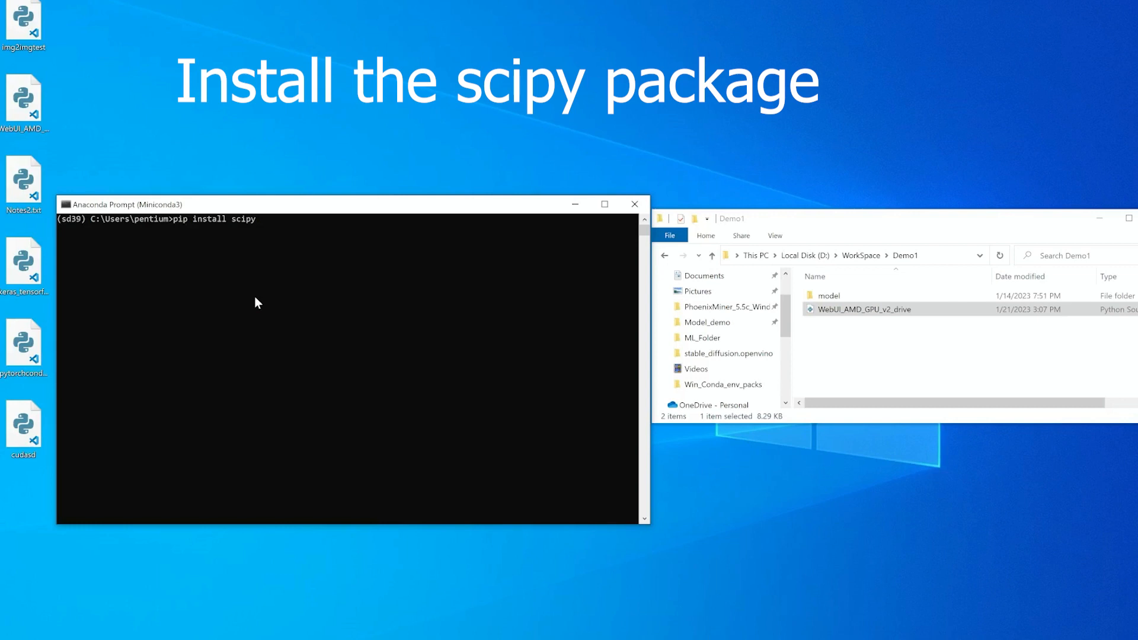
{"action": "key", "text": "Return"}
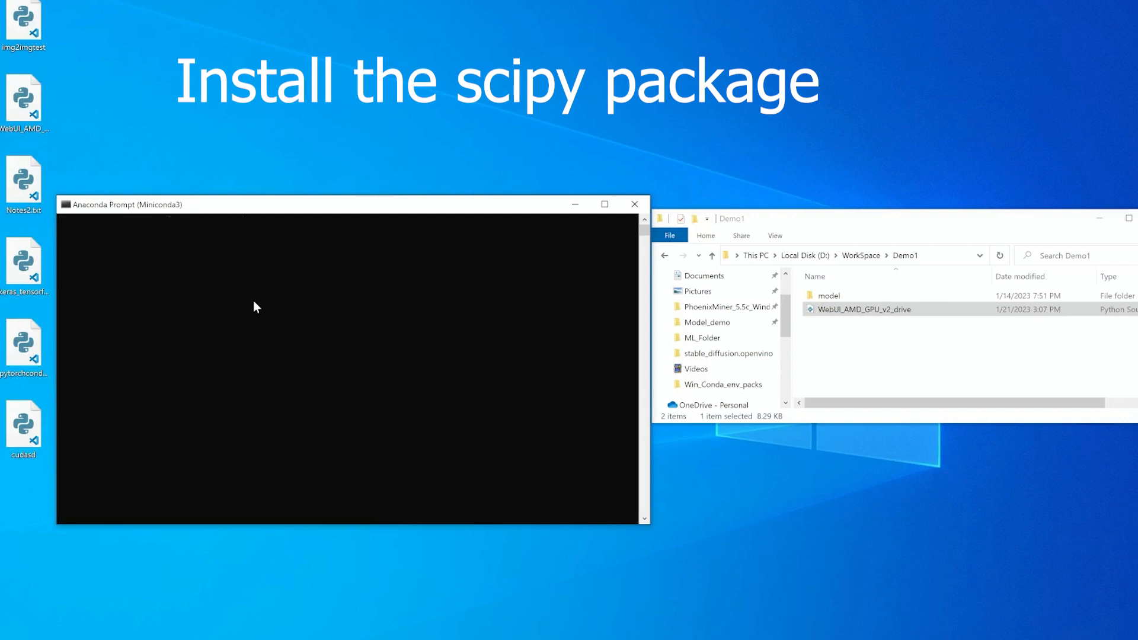
{"action": "left_click_drag", "start_coordinate": [271, 211], "coordinate": [273, 240]}
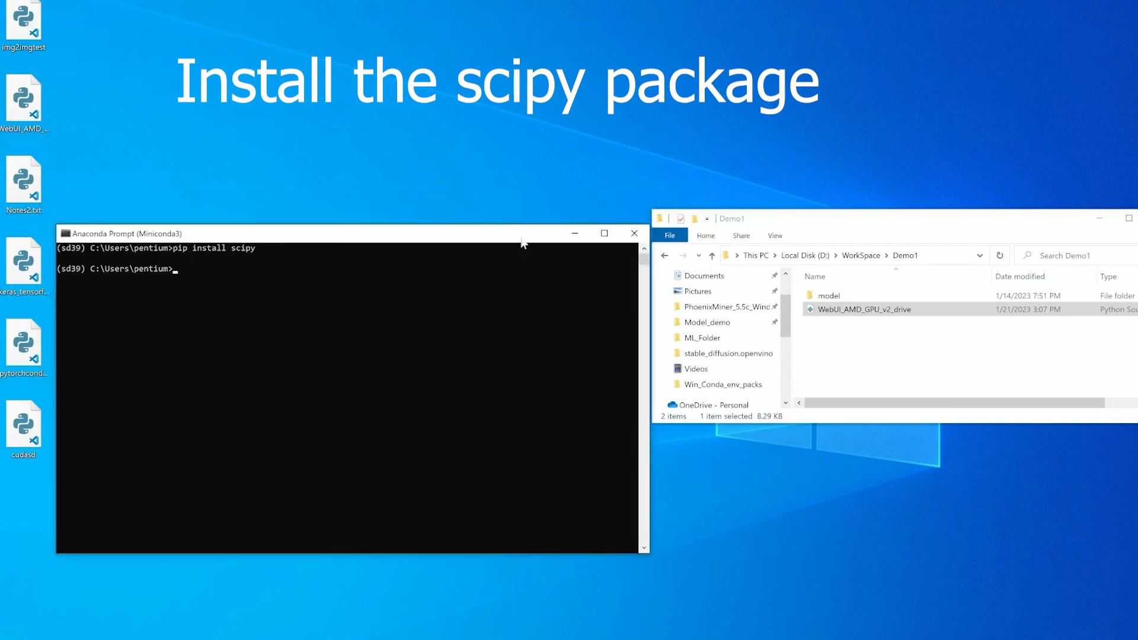
{"action": "left_click_drag", "start_coordinate": [866, 221], "coordinate": [872, 245]}
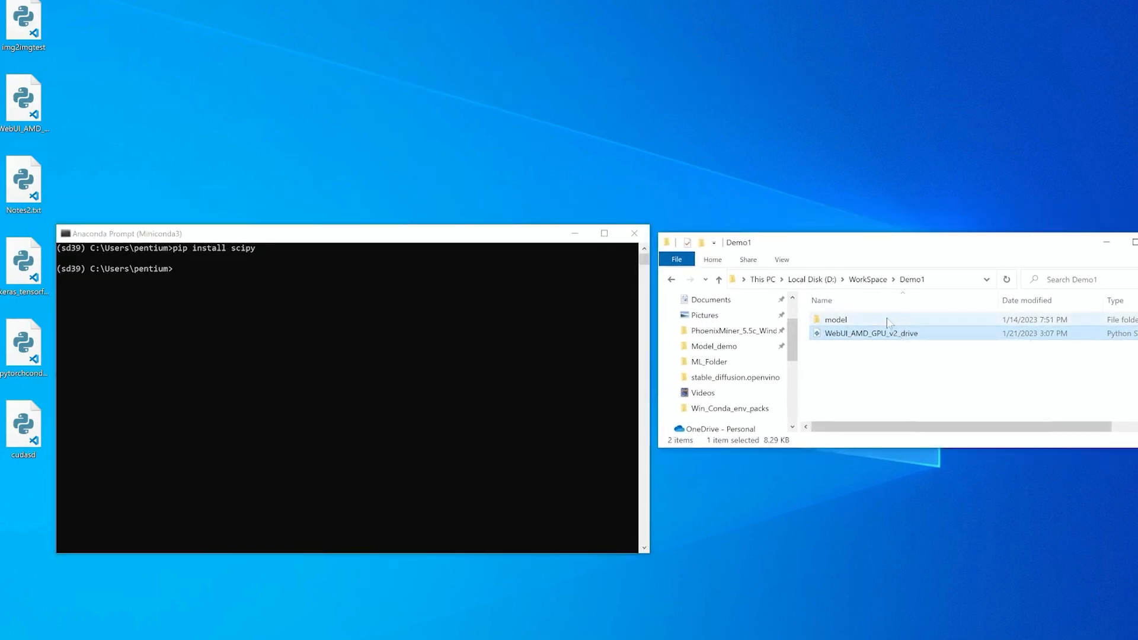
Change directory to D:\WorkSpace\Demo1 using the script's path from Explorer, then clear the screen.
{"action": "left_click", "coordinate": [205, 290]}
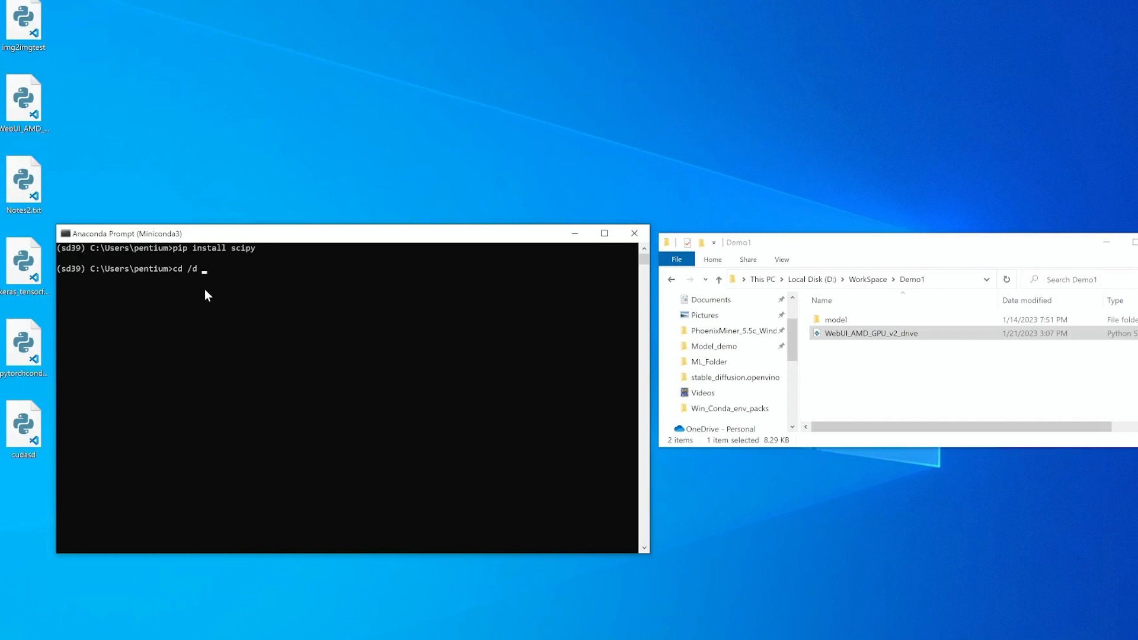
{"action": "left_click_drag", "start_coordinate": [909, 332], "coordinate": [437, 336]}
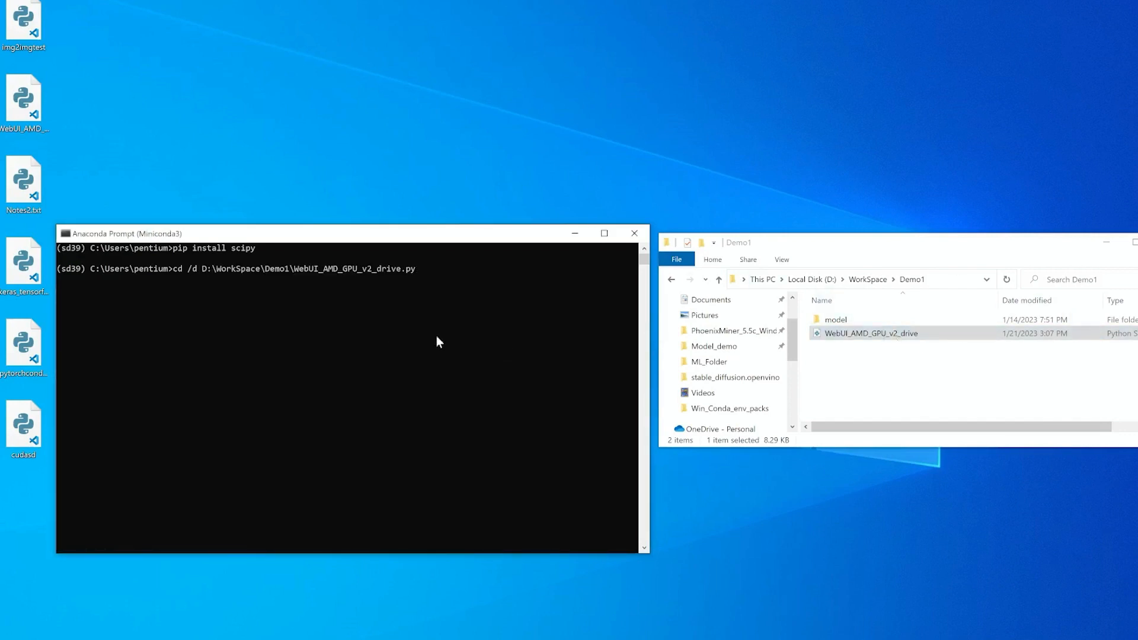
{"action": "key", "text": "BackSpace"}
{"action": "key", "text": "BackSpace"}
{"action": "key", "text": "BackSpace"}
{"action": "key", "text": "BackSpace"}
{"action": "key", "text": "BackSpace"}
{"action": "key", "text": "BackSpace"}
{"action": "key", "text": "BackSpace"}
{"action": "key", "text": "BackSpace"}
{"action": "key", "text": "BackSpace"}
{"action": "key", "text": "BackSpace"}
{"action": "key", "text": "BackSpace"}
{"action": "key", "text": "BackSpace"}
{"action": "key", "text": "BackSpace"}
{"action": "key", "text": "BackSpace"}
{"action": "key", "text": "BackSpace"}
{"action": "key", "text": "BackSpace"}
{"action": "key", "text": "BackSpace"}
{"action": "key", "text": "BackSpace"}
{"action": "key", "text": "BackSpace"}
{"action": "key", "text": "BackSpace"}
{"action": "key", "text": "BackSpace"}
{"action": "key", "text": "BackSpace"}
{"action": "key", "text": "BackSpace"}
{"action": "key", "text": "BackSpace"}
{"action": "key", "text": "BackSpace"}
{"action": "key", "text": "Return"}
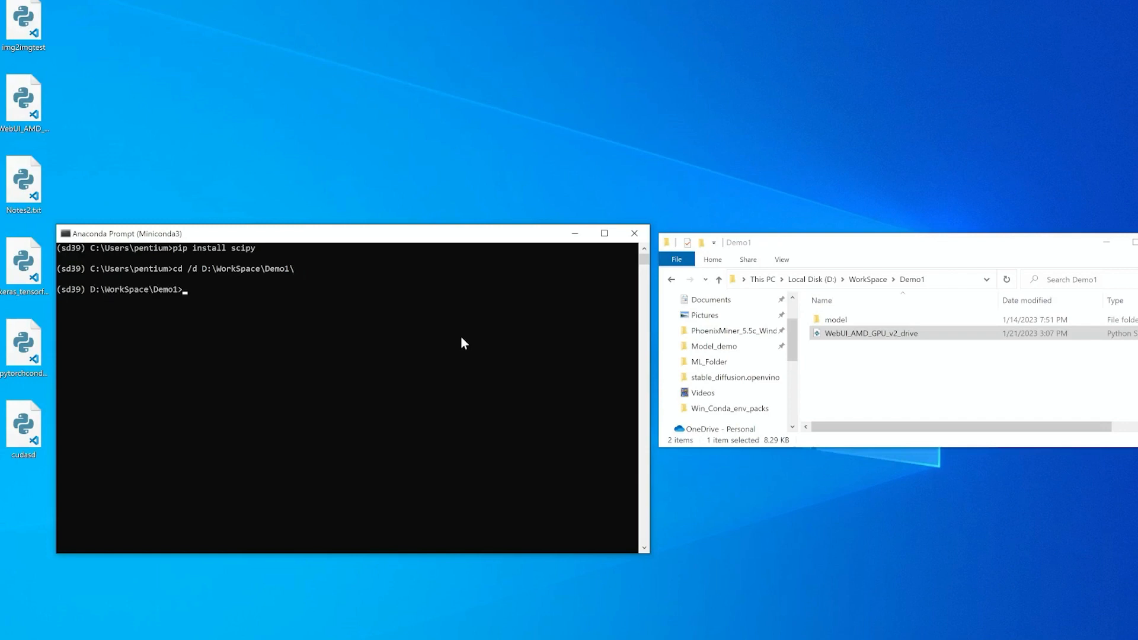
{"action": "type", "text": "cls"}
{"action": "key", "text": "Return"}
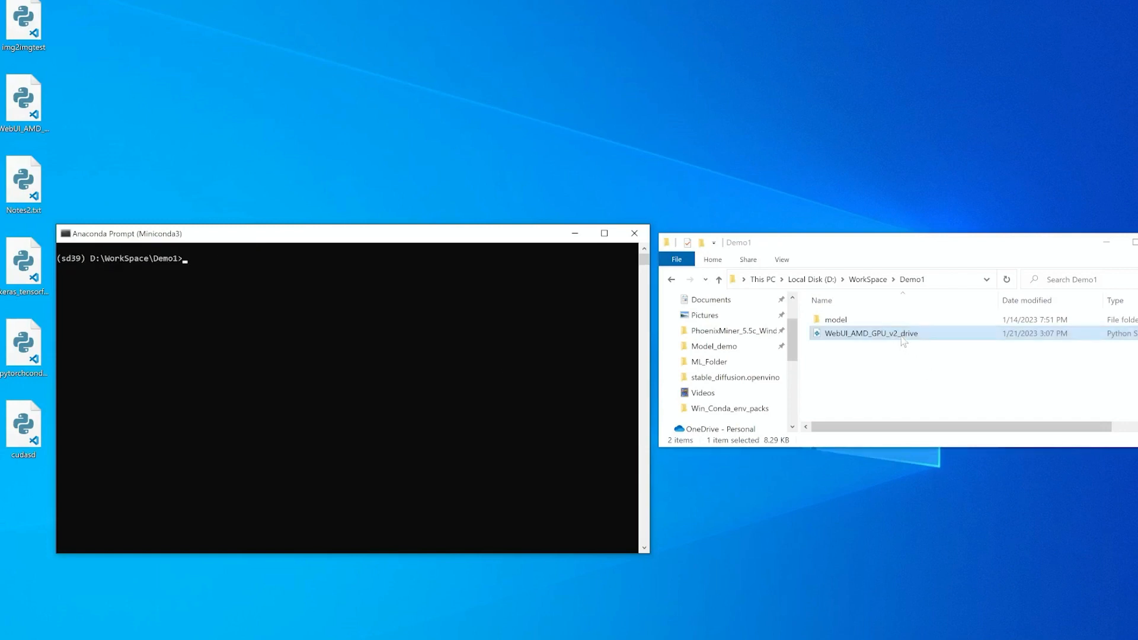
Enter the command python WebUI_AMD_GPU_v2_drive.py and shrink the prompt window to the top of the screen.
{"action": "type", "text": "pyth"}
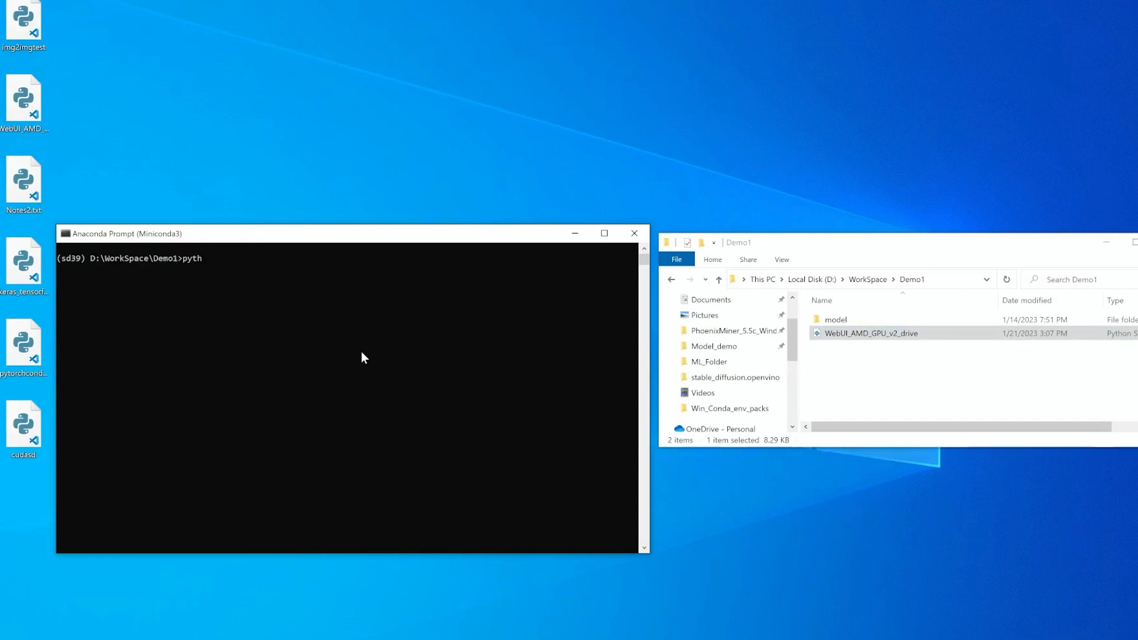
{"action": "type", "text": "on Web"}
{"action": "key", "text": "Tab"}
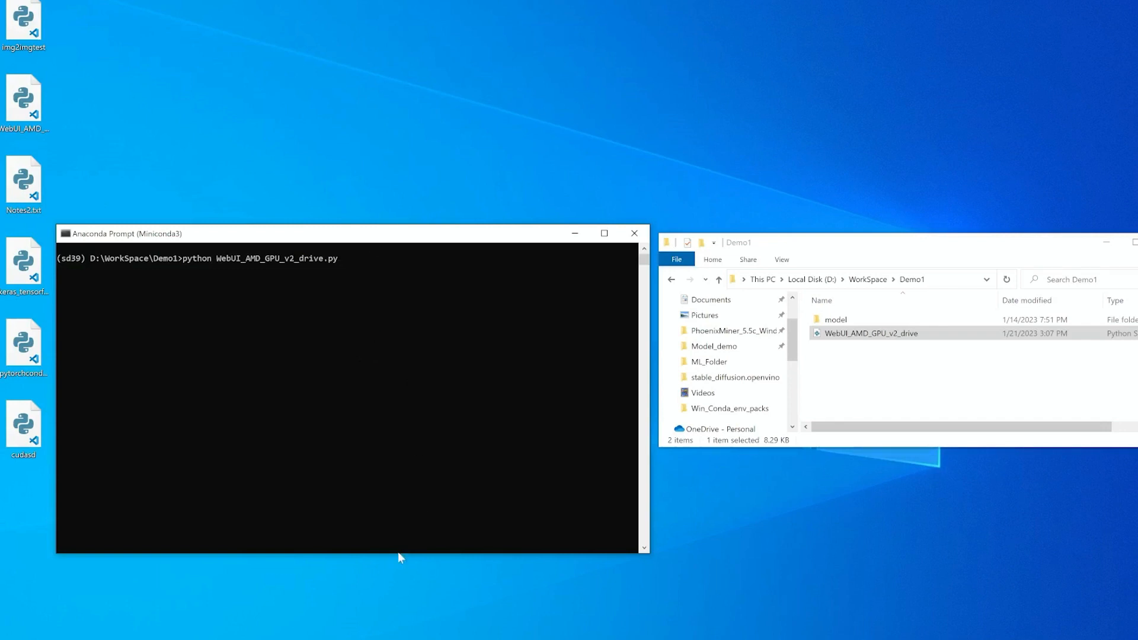
{"action": "left_click_drag", "start_coordinate": [393, 556], "coordinate": [409, 412]}
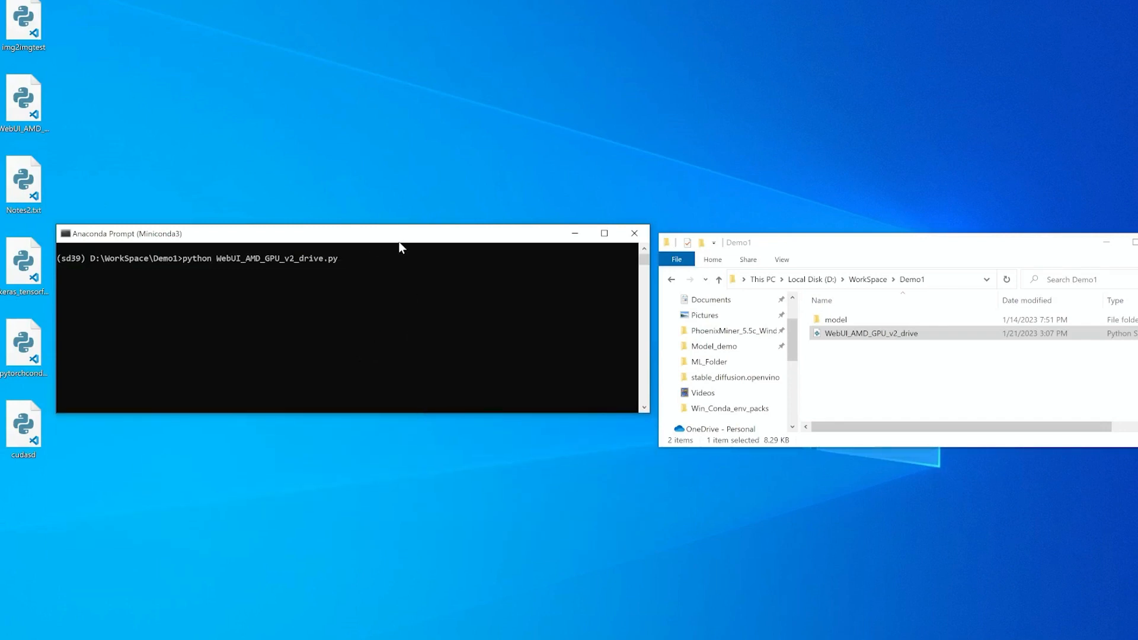
{"action": "left_click_drag", "start_coordinate": [400, 239], "coordinate": [436, 18]}
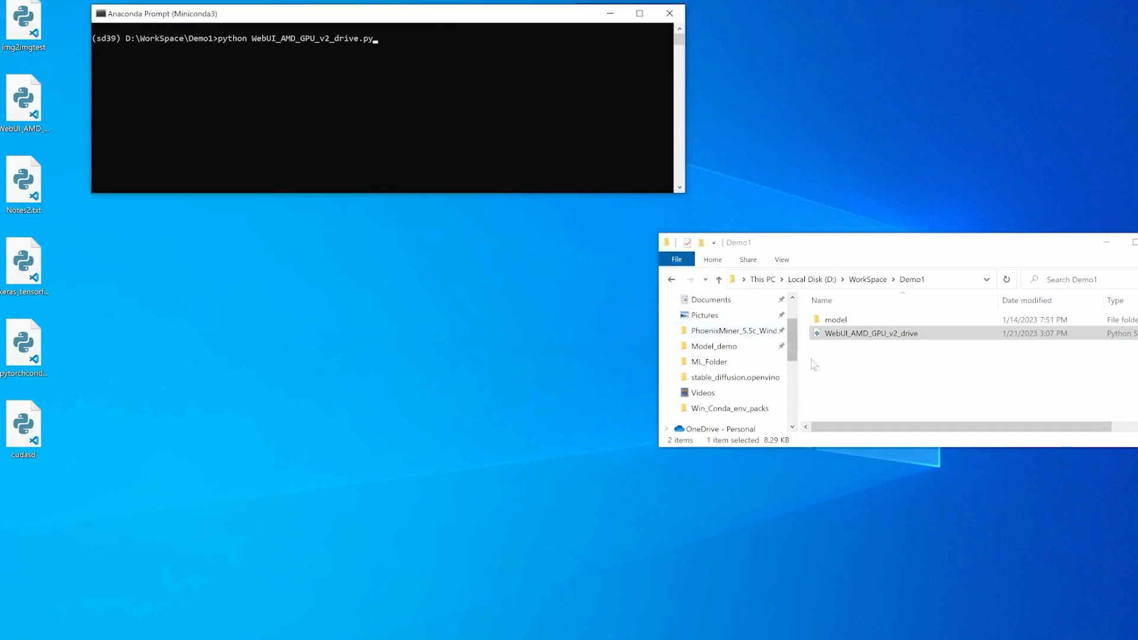
Open Task Manager from the taskbar and show the GPU performance graphs.
{"action": "right_click", "coordinate": [841, 637]}
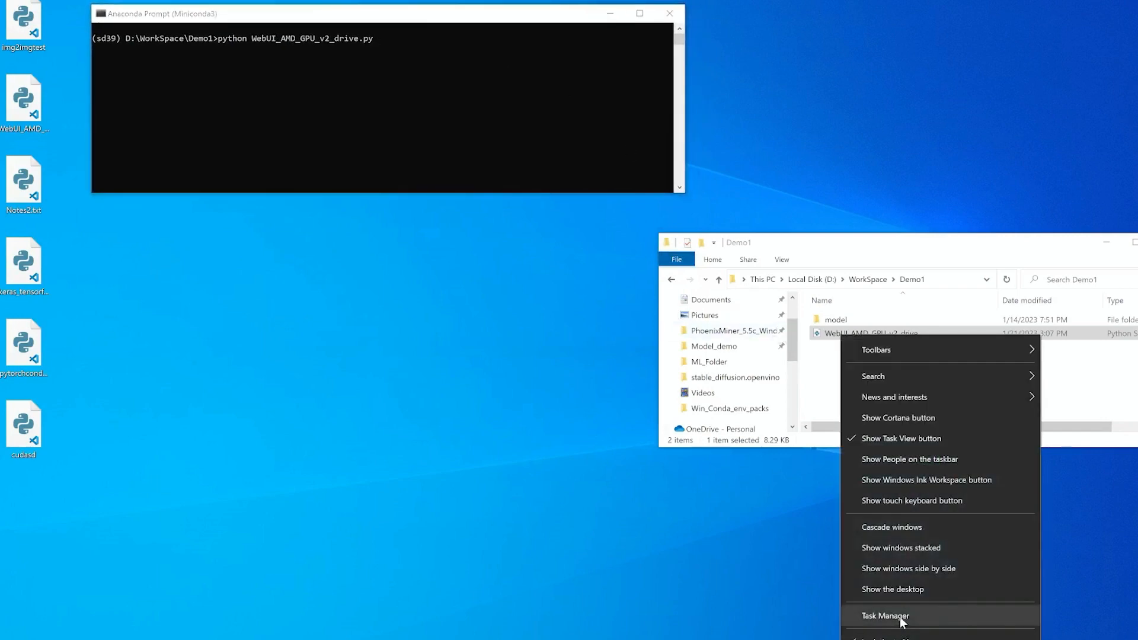
{"action": "left_click", "coordinate": [898, 620]}
{"action": "left_click_drag", "start_coordinate": [603, 212], "coordinate": [345, 161]}
{"action": "left_click", "coordinate": [137, 235]}
{"action": "left_click_drag", "start_coordinate": [221, 195], "coordinate": [251, 189]}
{"action": "left_click_drag", "start_coordinate": [746, 364], "coordinate": [617, 364]}
{"action": "left_click_drag", "start_coordinate": [485, 208], "coordinate": [500, 191]}
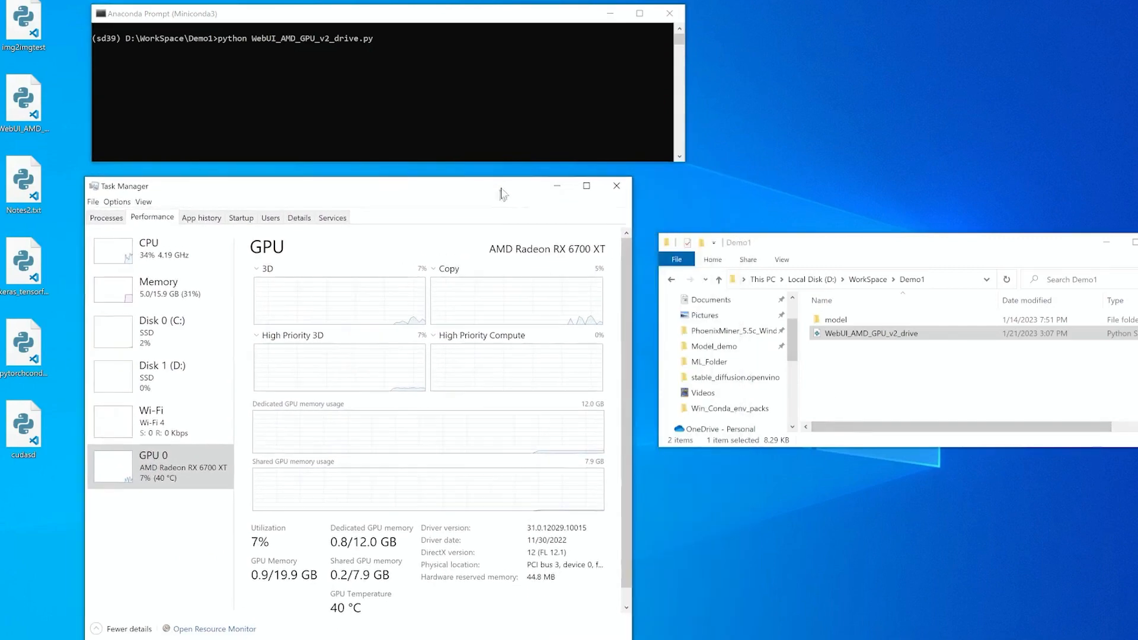
Open AMD Radeon Software's Performance metrics page and scroll through the GPU and VRAM readings.
{"action": "left_click", "coordinate": [1096, 639]}
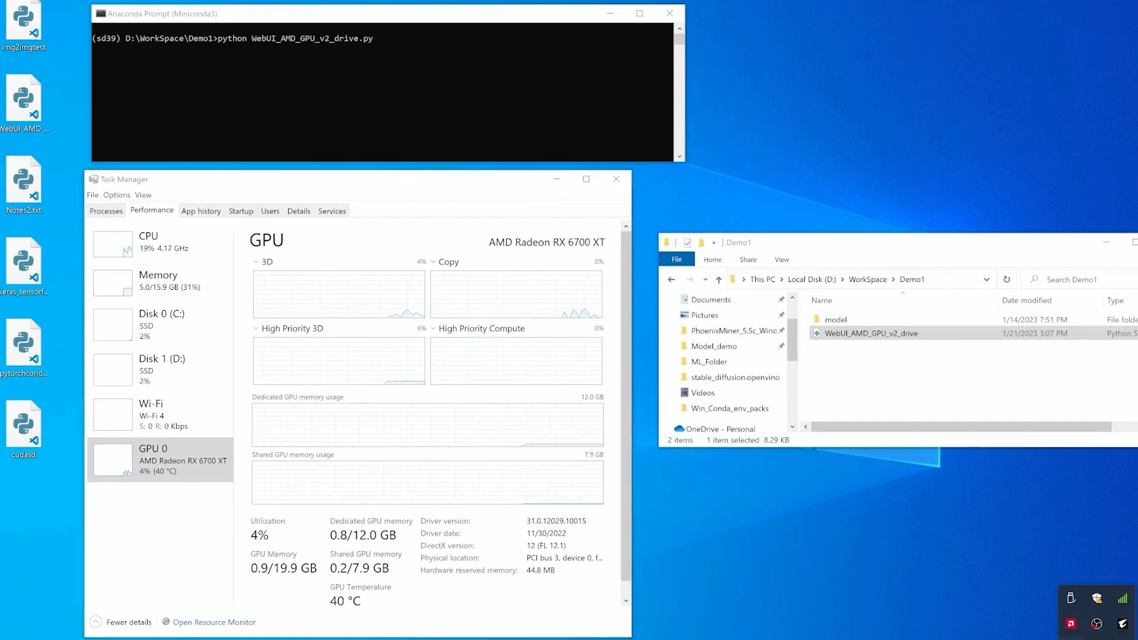
{"action": "left_click", "coordinate": [1070, 625]}
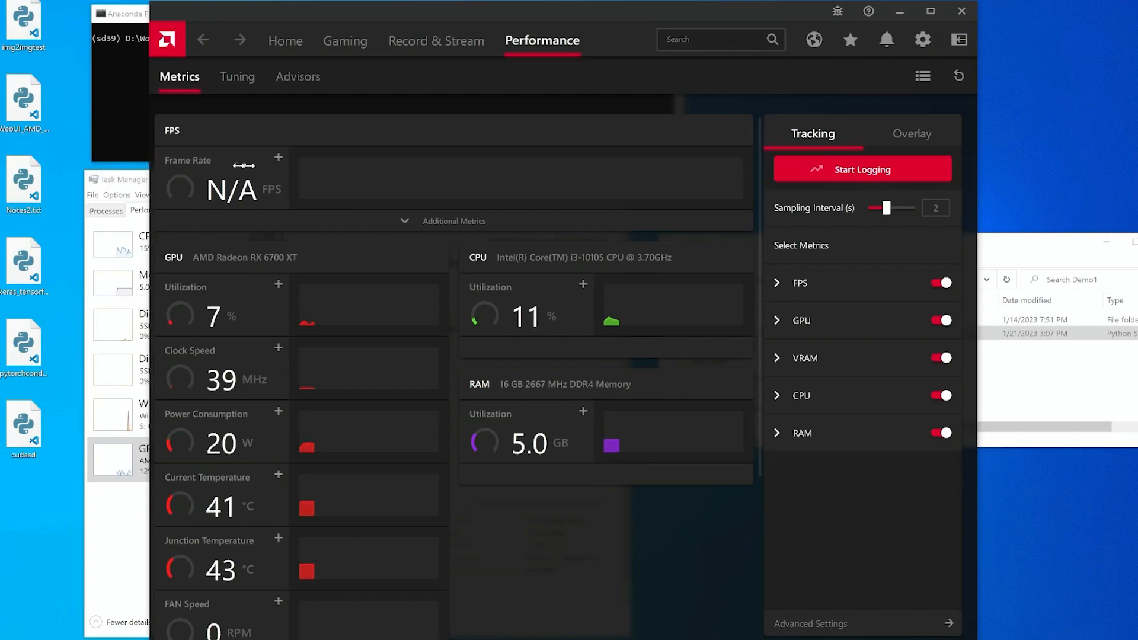
{"action": "left_click_drag", "start_coordinate": [557, 6], "coordinate": [553, 205]}
{"action": "scroll", "coordinate": [363, 536], "scroll_direction": "down", "scroll_amount": 5}
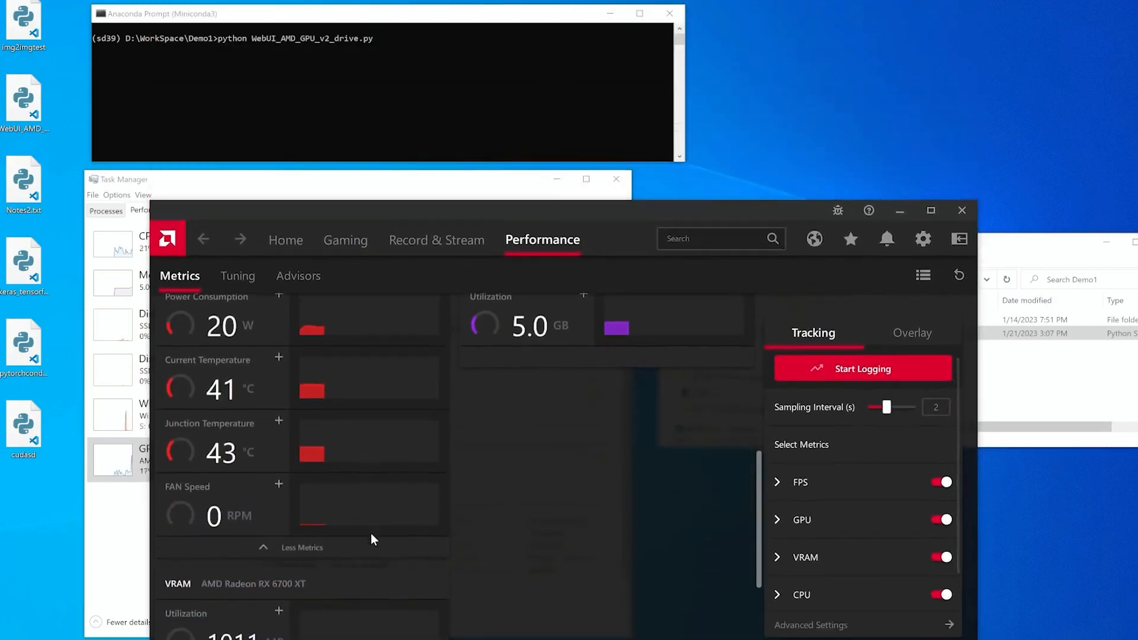
{"action": "scroll", "coordinate": [375, 532], "scroll_direction": "up", "scroll_amount": 3}
{"action": "scroll", "coordinate": [375, 532], "scroll_direction": "down", "scroll_amount": 5}
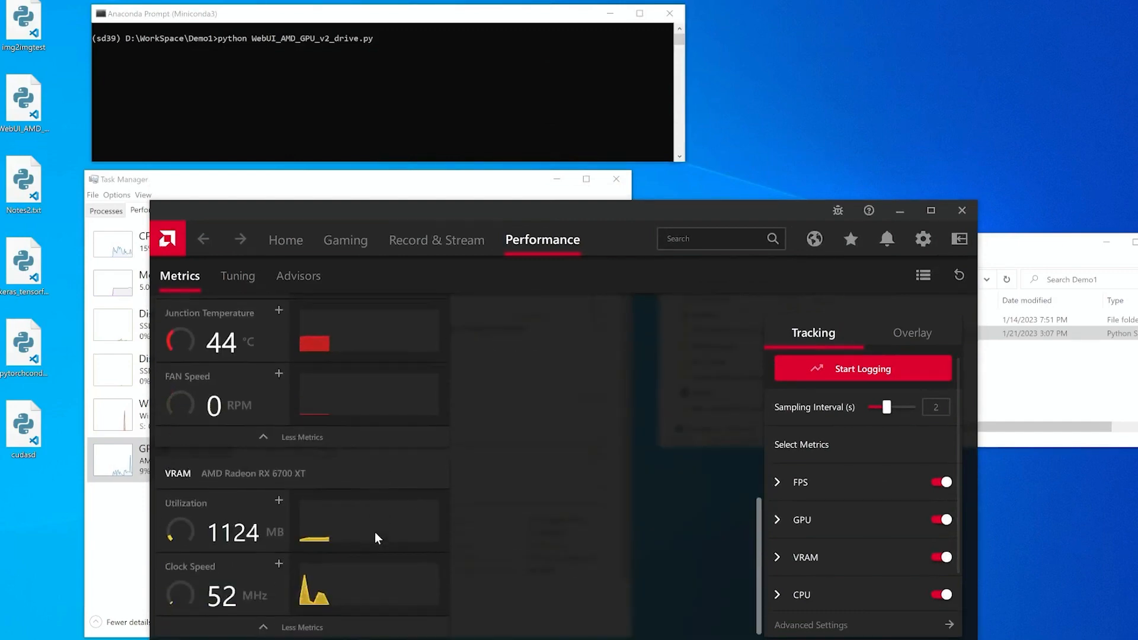
{"action": "scroll", "coordinate": [282, 503], "scroll_direction": "up", "scroll_amount": 1}
Show the GPU's additional metrics and move the Radeon Software window to the upper right.
{"action": "left_click", "coordinate": [264, 483]}
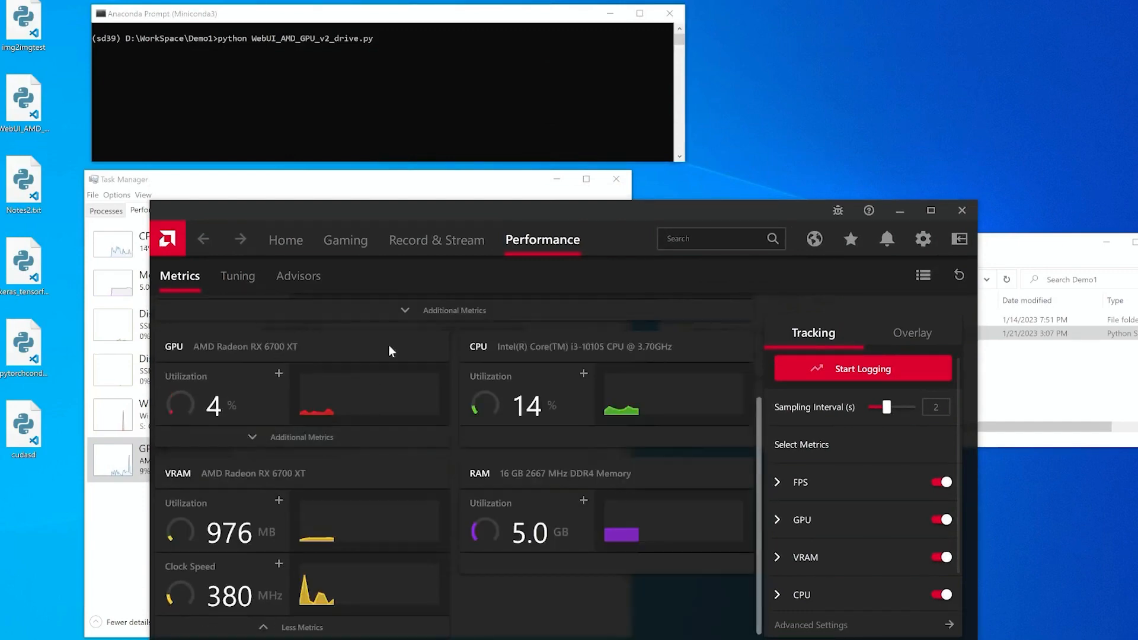
{"action": "left_click_drag", "start_coordinate": [391, 203], "coordinate": [437, 21]}
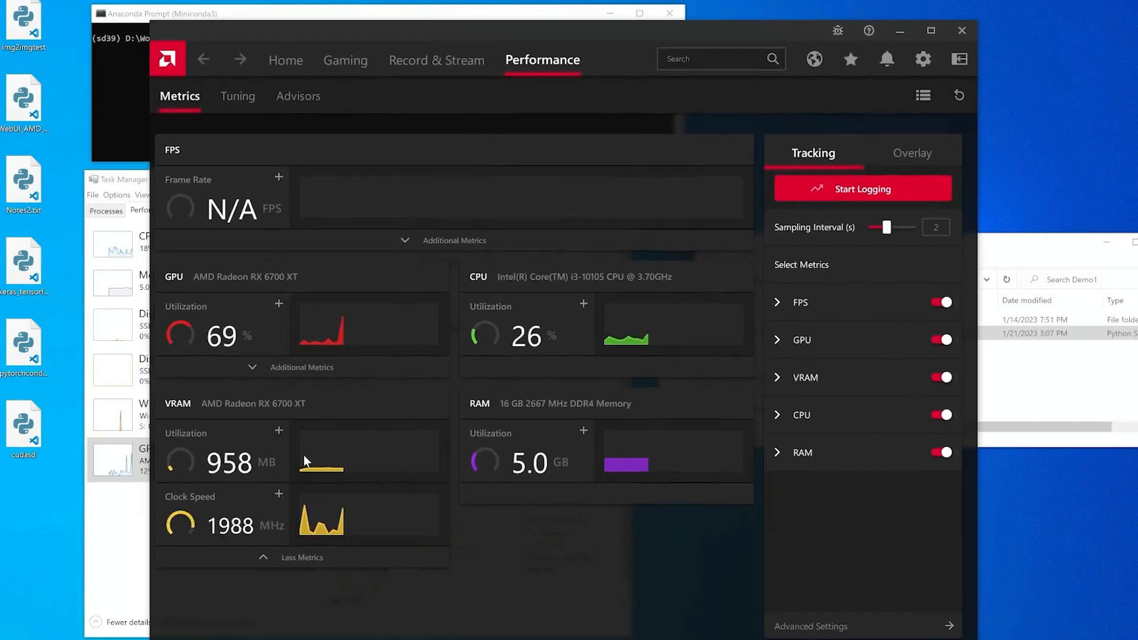
{"action": "left_click", "coordinate": [270, 369]}
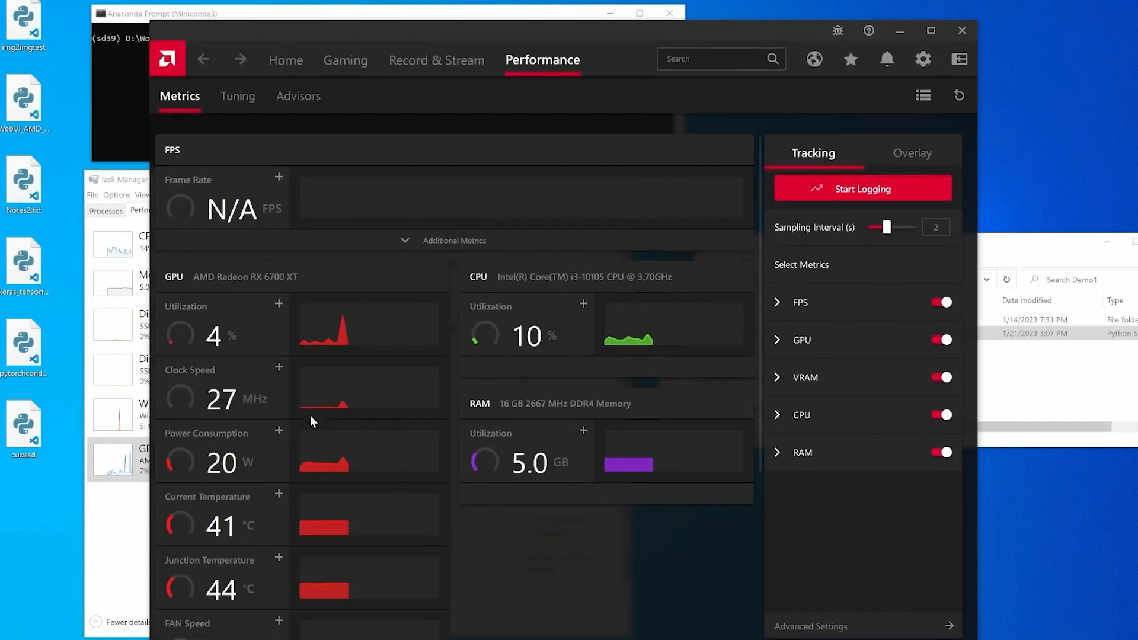
{"action": "scroll", "coordinate": [310, 415], "scroll_direction": "down", "scroll_amount": 1}
{"action": "scroll", "coordinate": [311, 417], "scroll_direction": "down", "scroll_amount": 2}
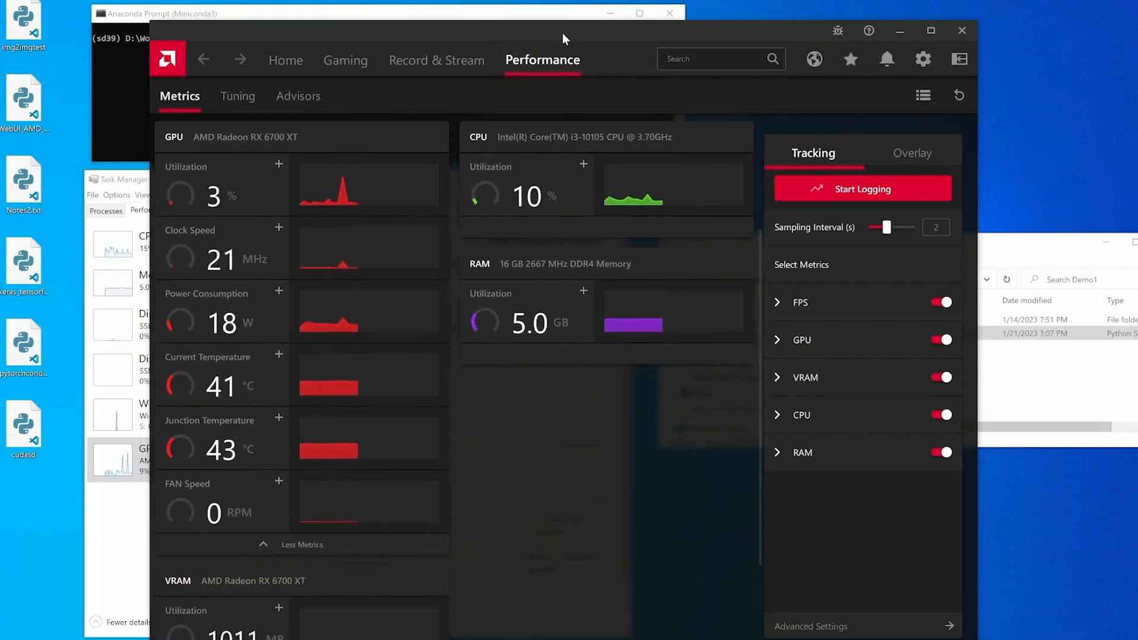
{"action": "left_click_drag", "start_coordinate": [562, 32], "coordinate": [729, 14]}
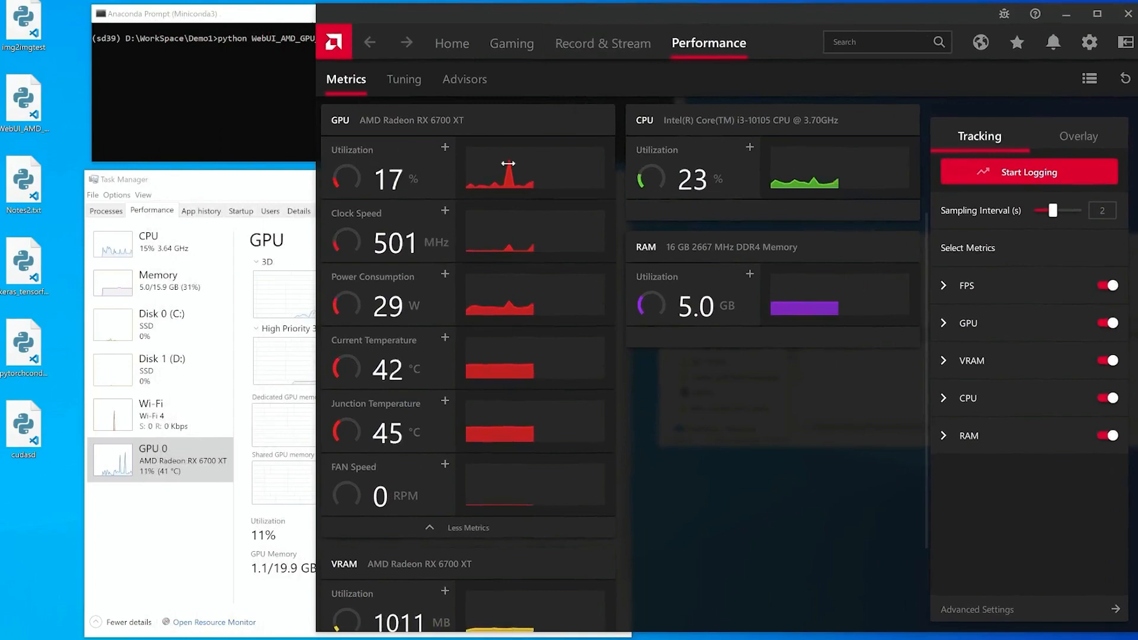
Bring the Demo1 Explorer window forward and minimize Task Manager.
{"action": "key", "text": "alt+Tab"}
{"action": "left_click_drag", "start_coordinate": [1012, 243], "coordinate": [433, 450]}
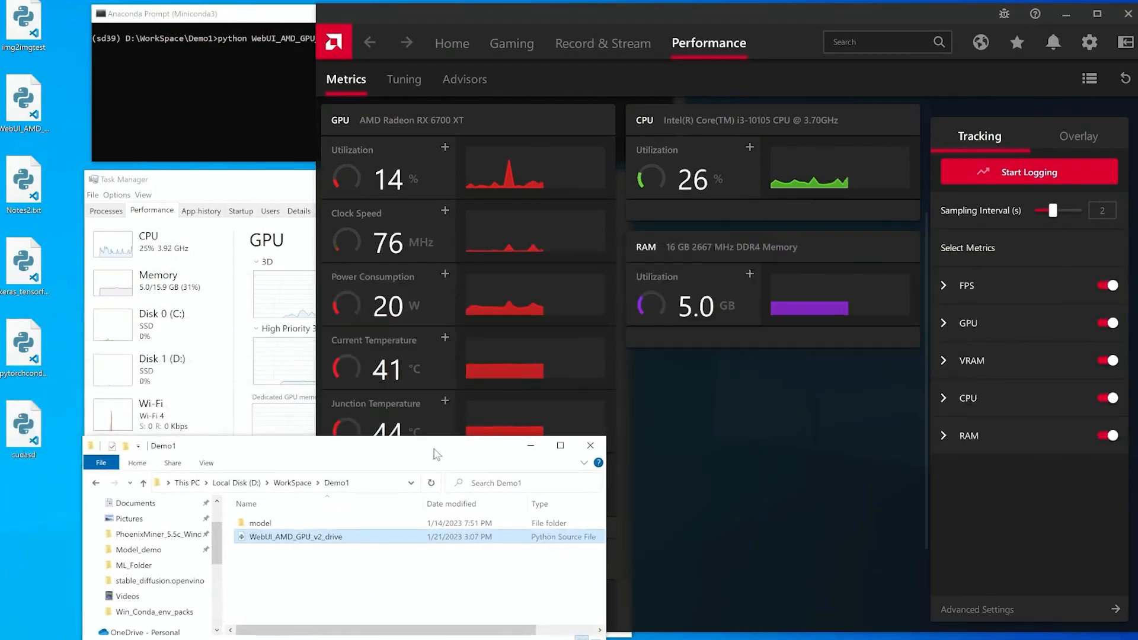
{"action": "left_click_drag", "start_coordinate": [265, 453], "coordinate": [270, 261]}
{"action": "left_click", "coordinate": [254, 180]}
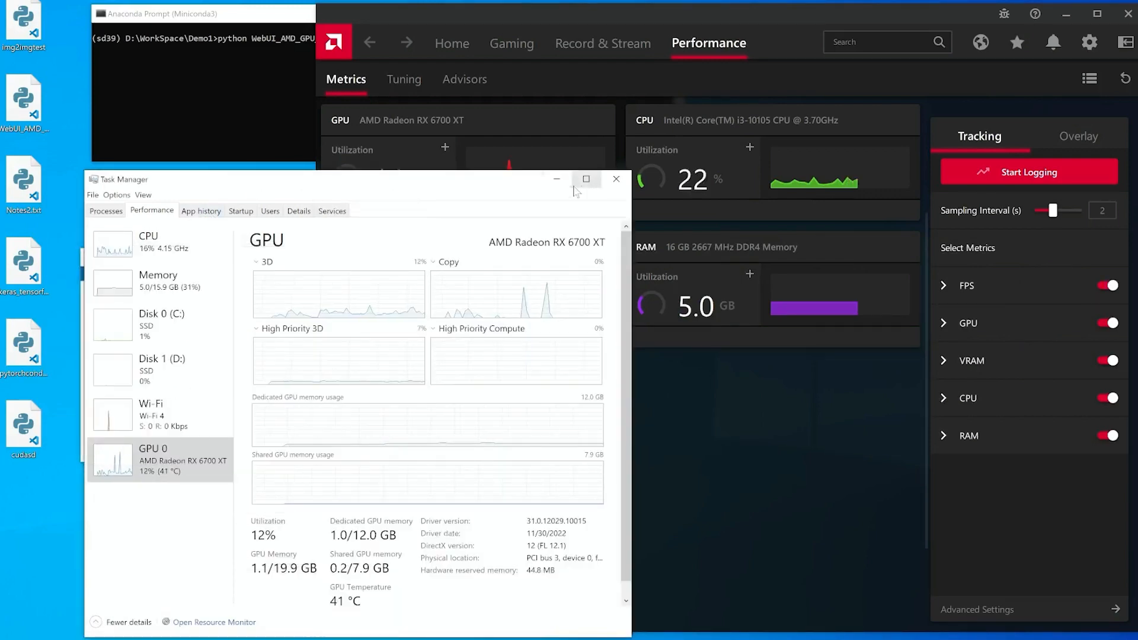
{"action": "left_click", "coordinate": [557, 185]}
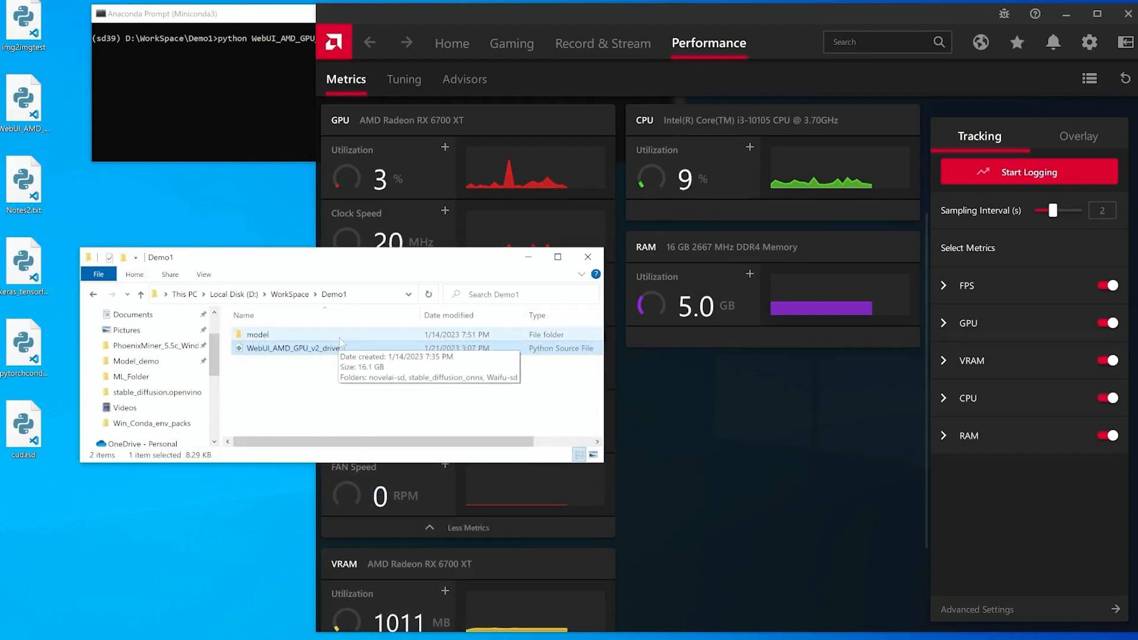
Inspect the model subfolder inside Demo1, return to Demo1, select the WebUI_AMD_GPU_v2_drive script and close Explorer.
{"action": "double_click", "coordinate": [309, 337]}
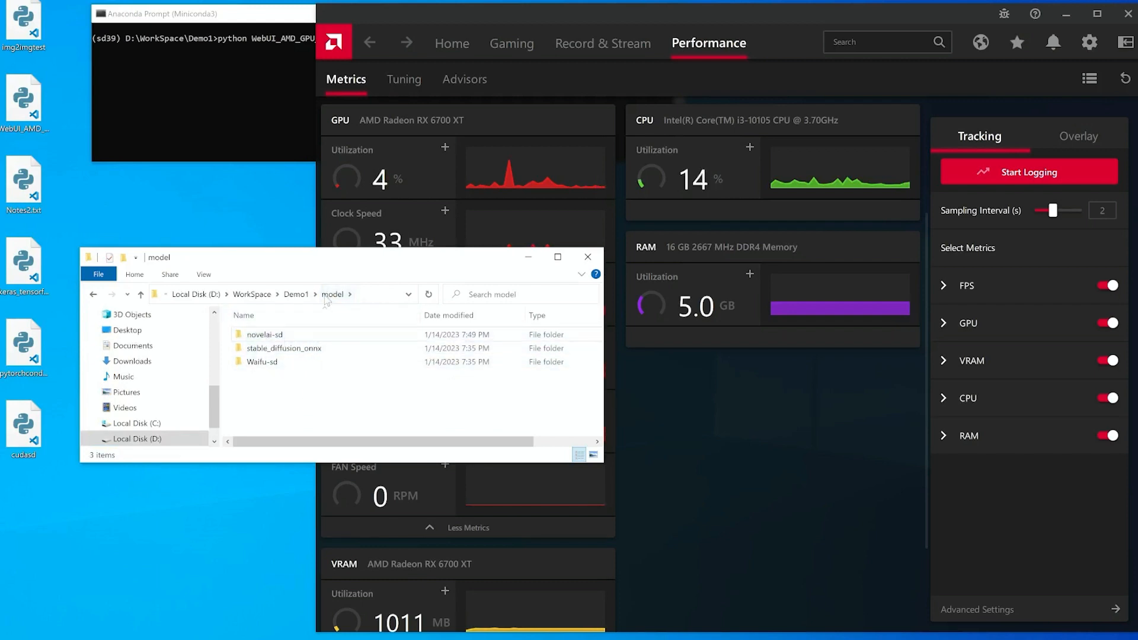
{"action": "left_click", "coordinate": [297, 294]}
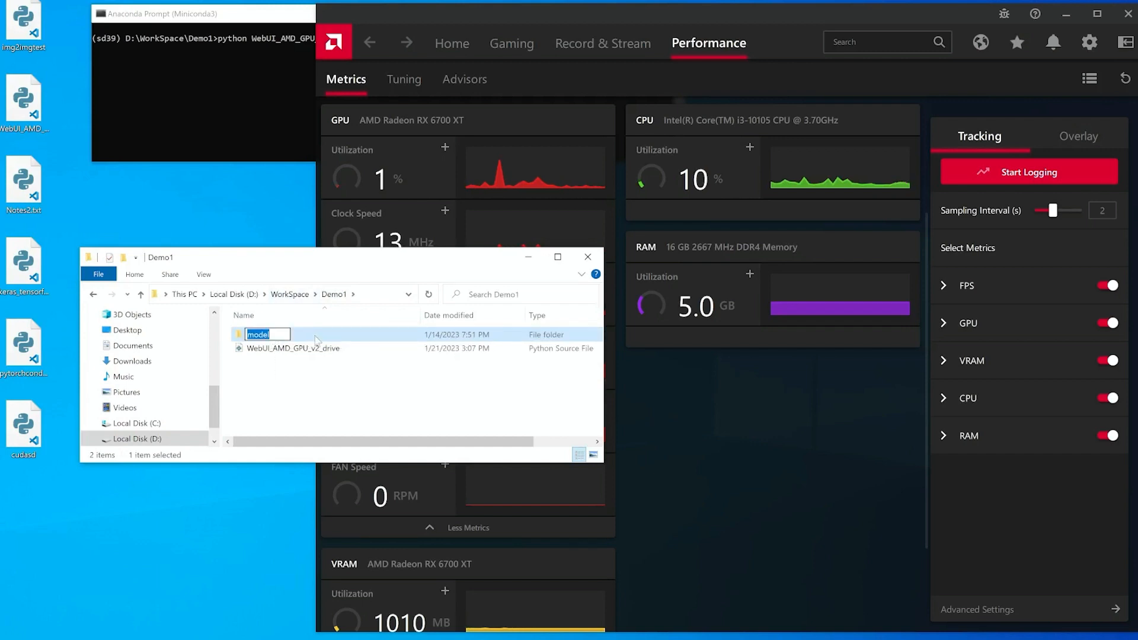
{"action": "double_click", "coordinate": [272, 337]}
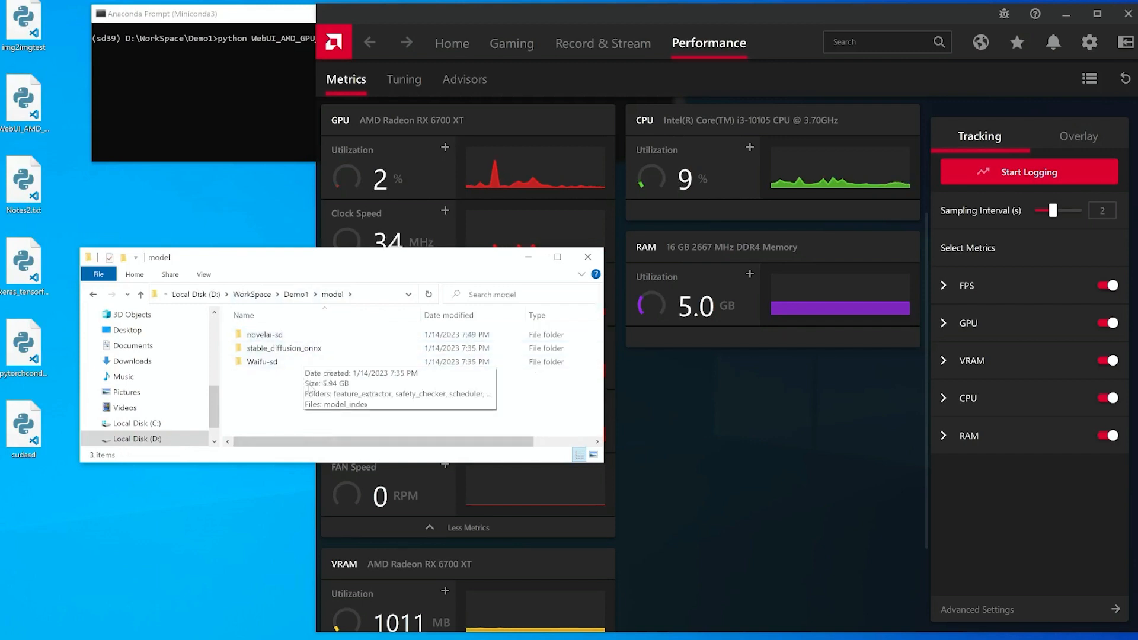
{"action": "left_click", "coordinate": [297, 294]}
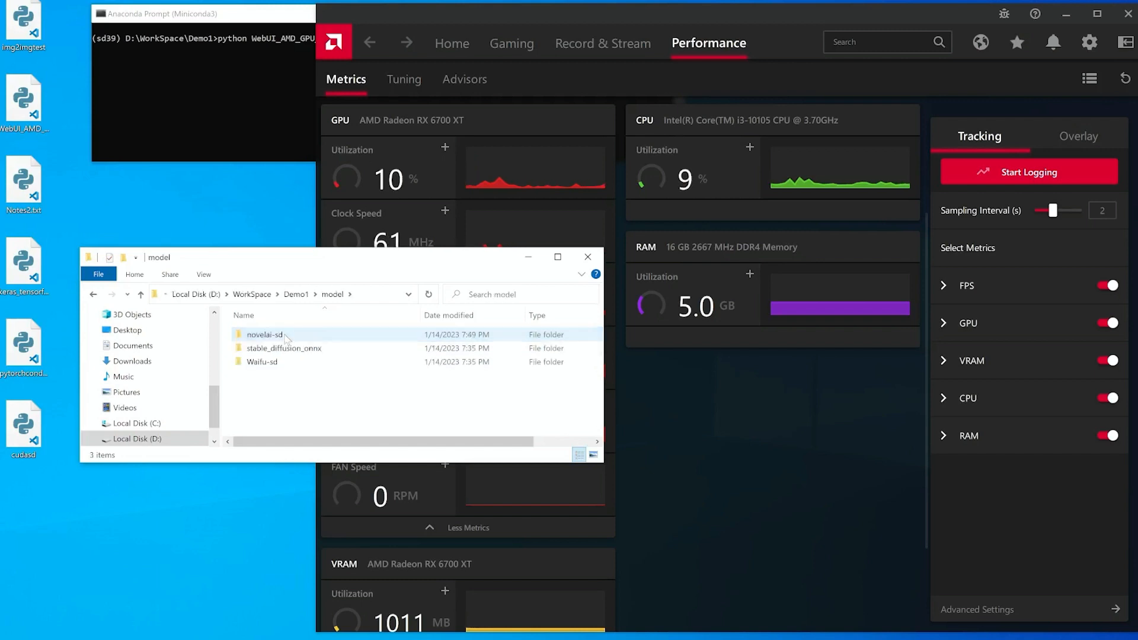
{"action": "left_click", "coordinate": [300, 294]}
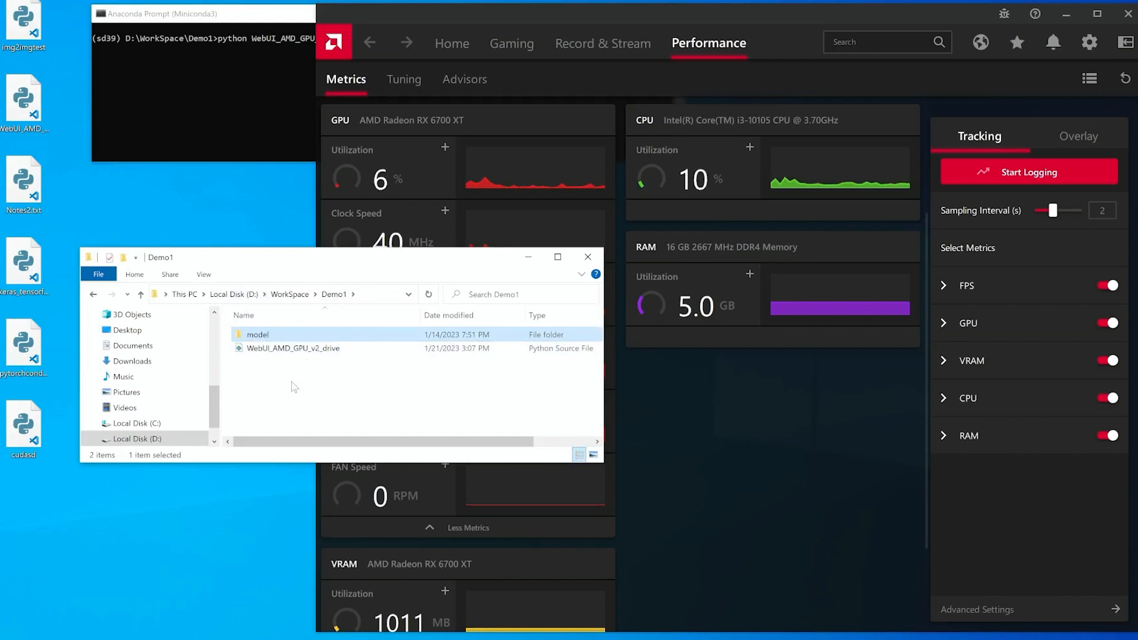
{"action": "left_click", "coordinate": [308, 351]}
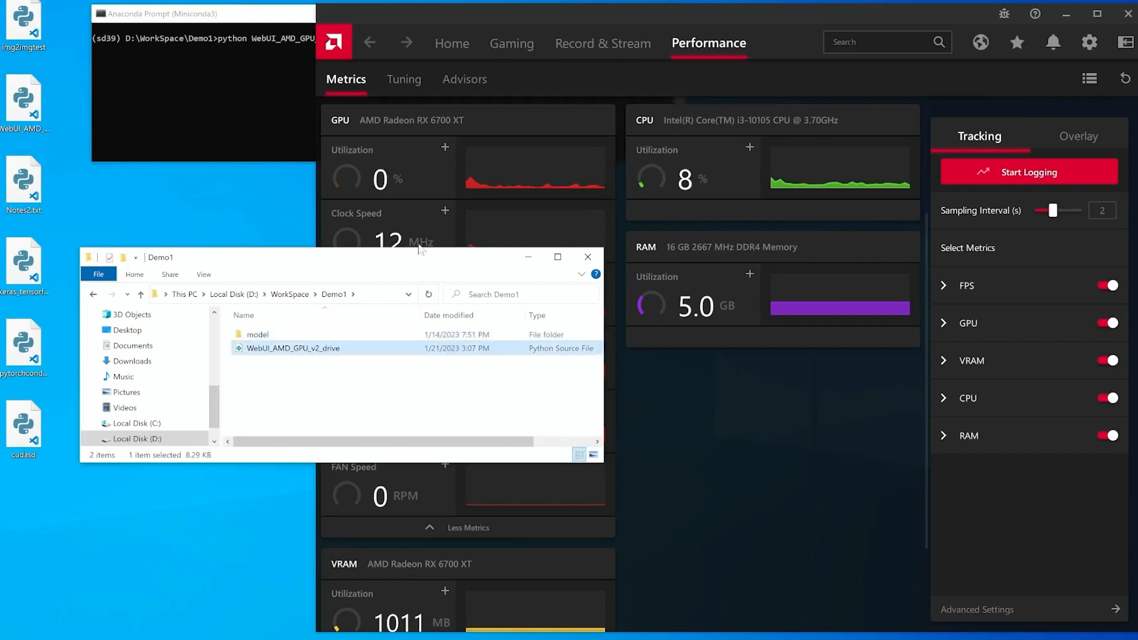
{"action": "left_click", "coordinate": [524, 260]}
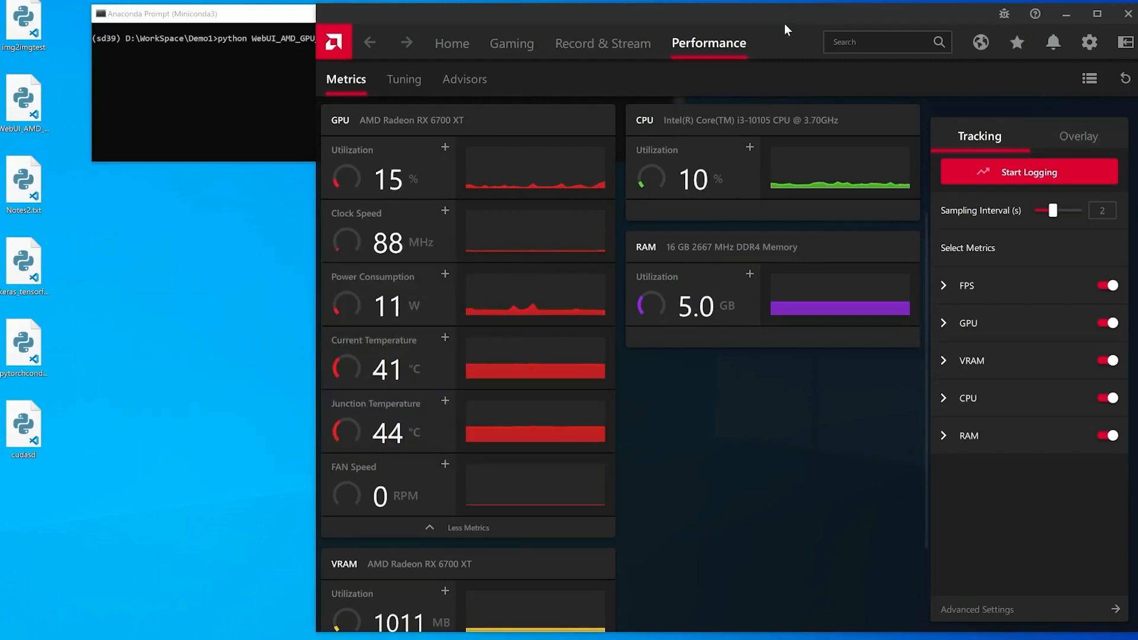
Rearrange the Radeon Software and Anaconda Prompt windows and run the python WebUI_AMD_GPU_v2_drive.py command.
{"action": "left_click_drag", "start_coordinate": [785, 23], "coordinate": [811, 33]}
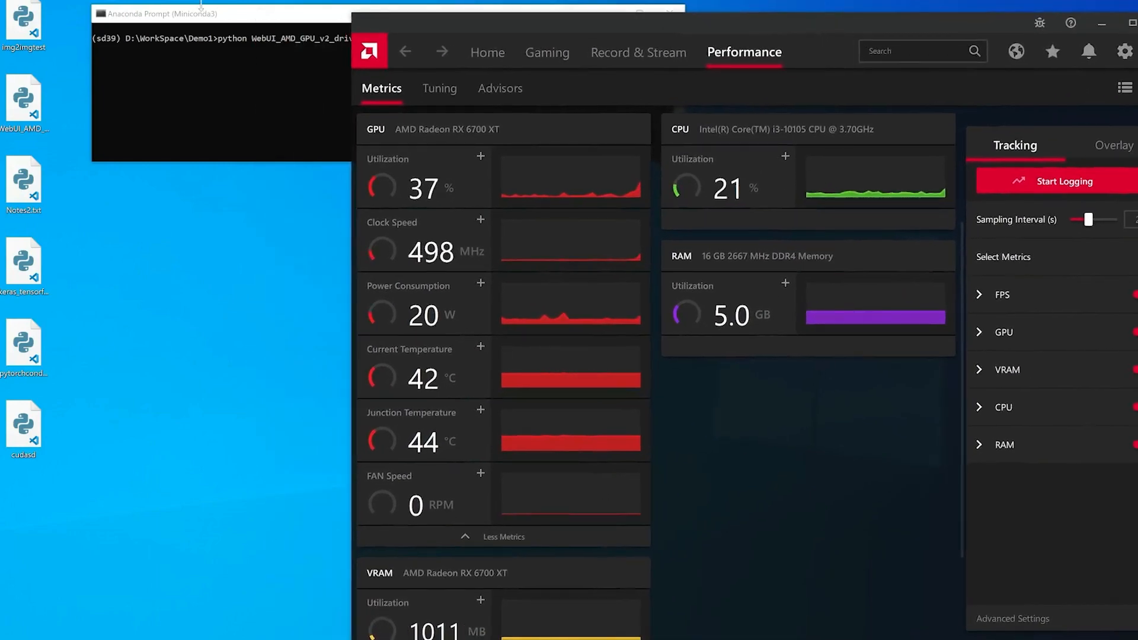
{"action": "mouse_move", "coordinate": [201, 7]}
{"action": "left_mouse_down"}
{"action": "mouse_move", "coordinate": [725, 18]}
{"action": "mouse_move", "coordinate": [204, 11]}
{"action": "left_mouse_up"}
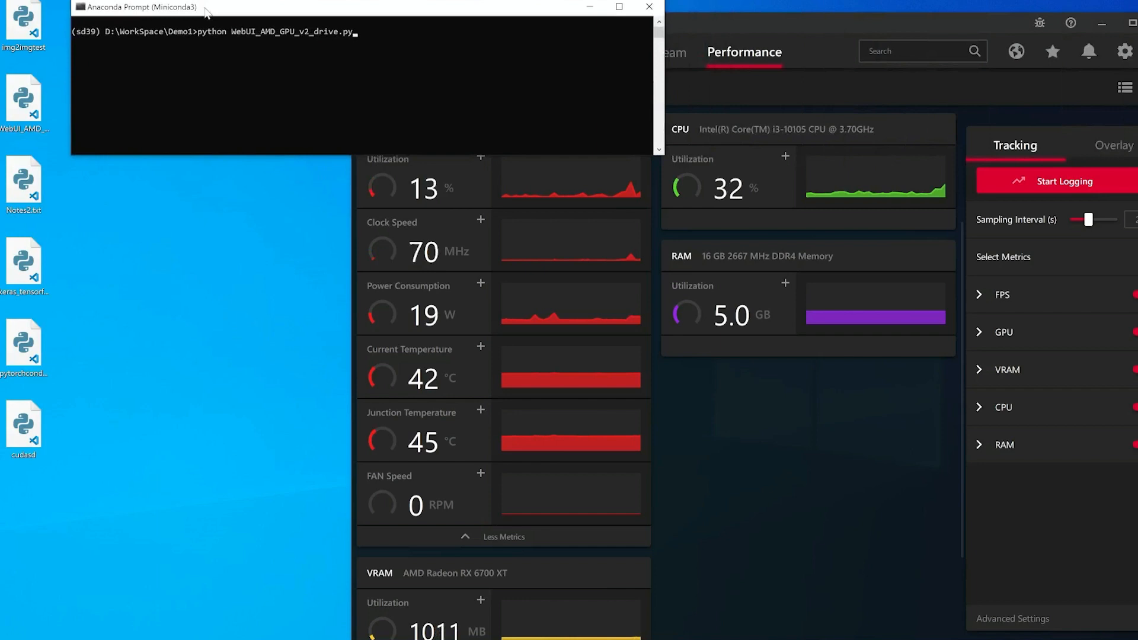
{"action": "left_click", "coordinate": [344, 76]}
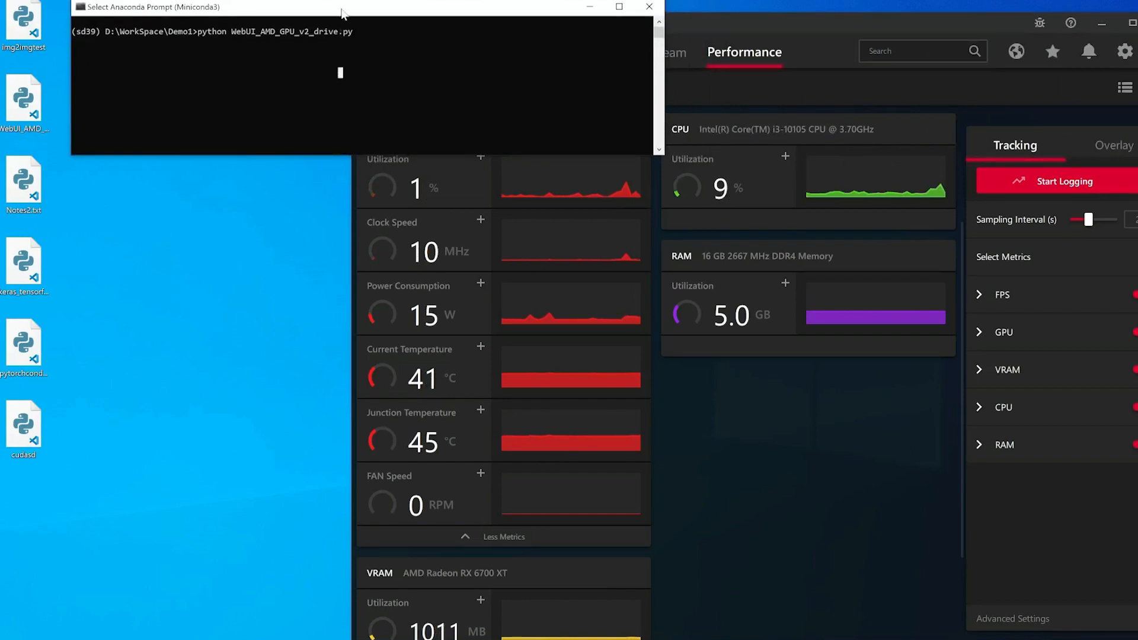
{"action": "left_click", "coordinate": [363, 32]}
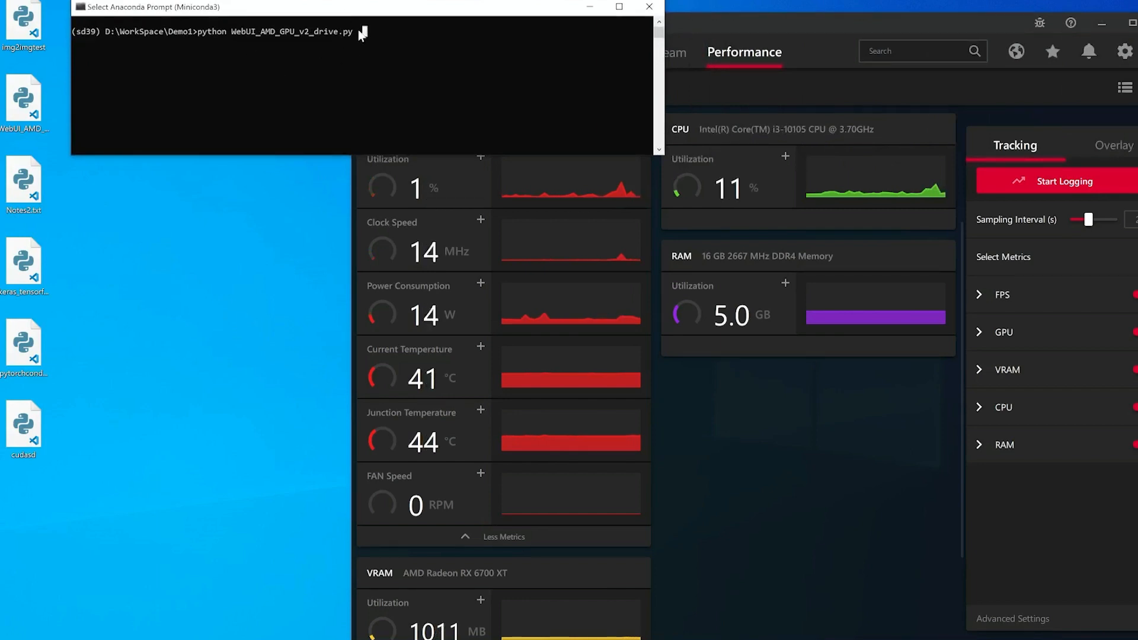
{"action": "key", "text": "Return"}
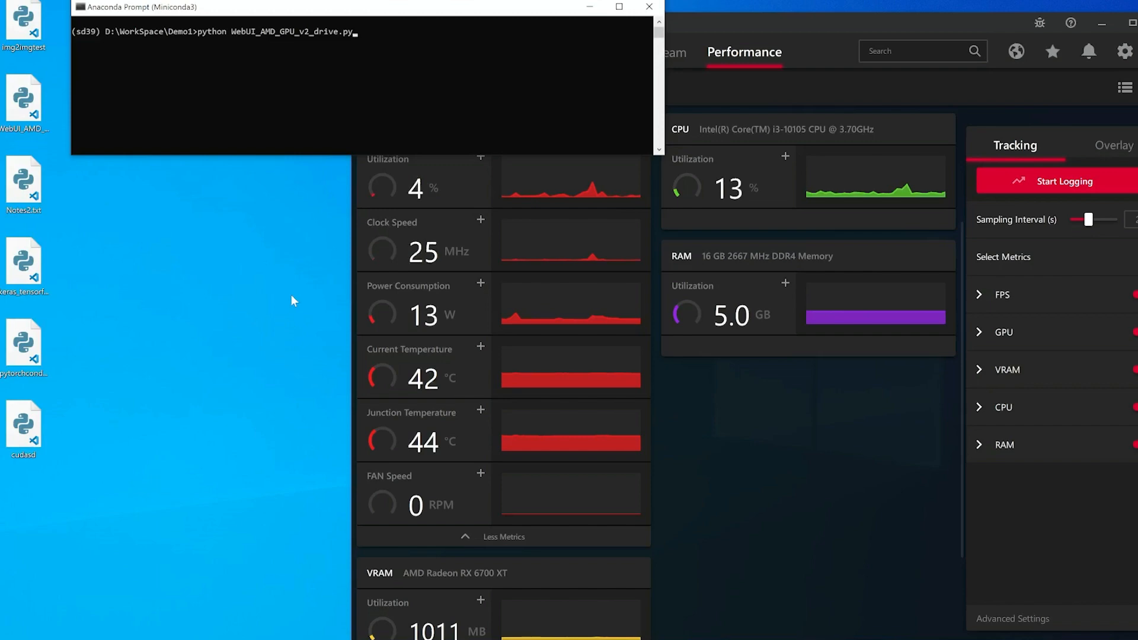
{"action": "key", "text": "Return"}
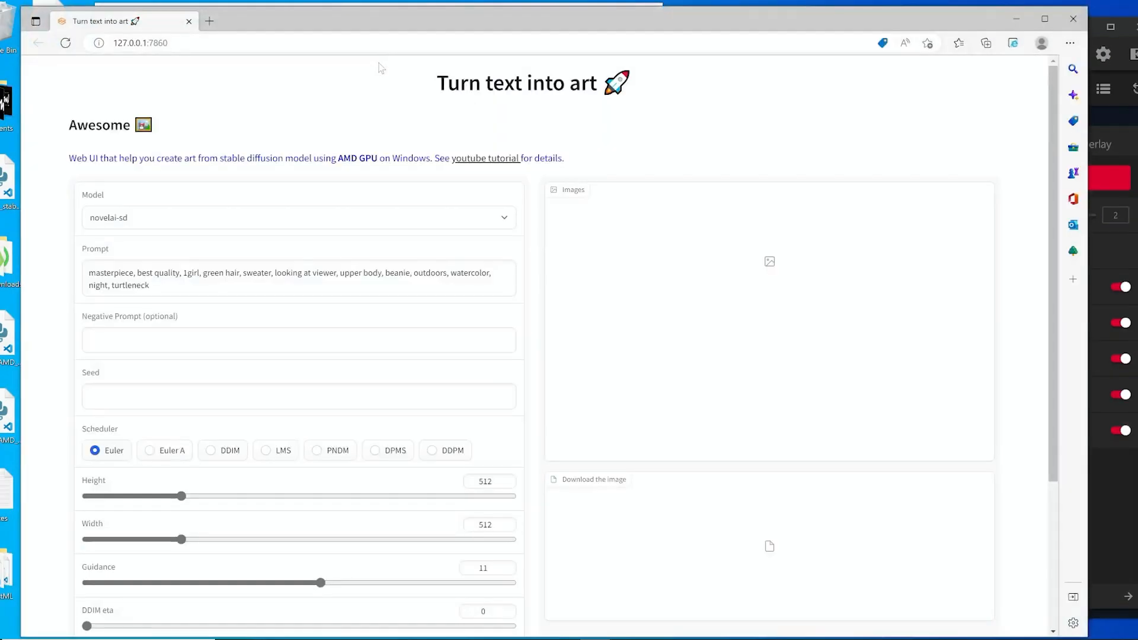
Review the Model dropdown options in the web UI, finishing with novelai-sd selected.
{"action": "left_click_drag", "start_coordinate": [406, 16], "coordinate": [363, 22]}
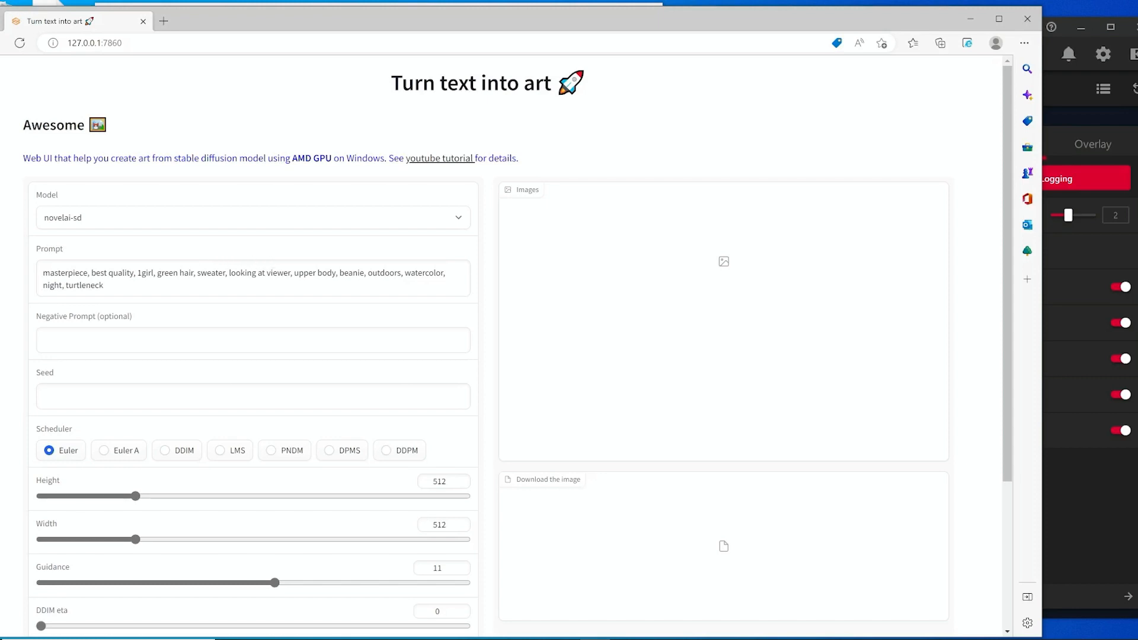
{"action": "left_click", "coordinate": [457, 224]}
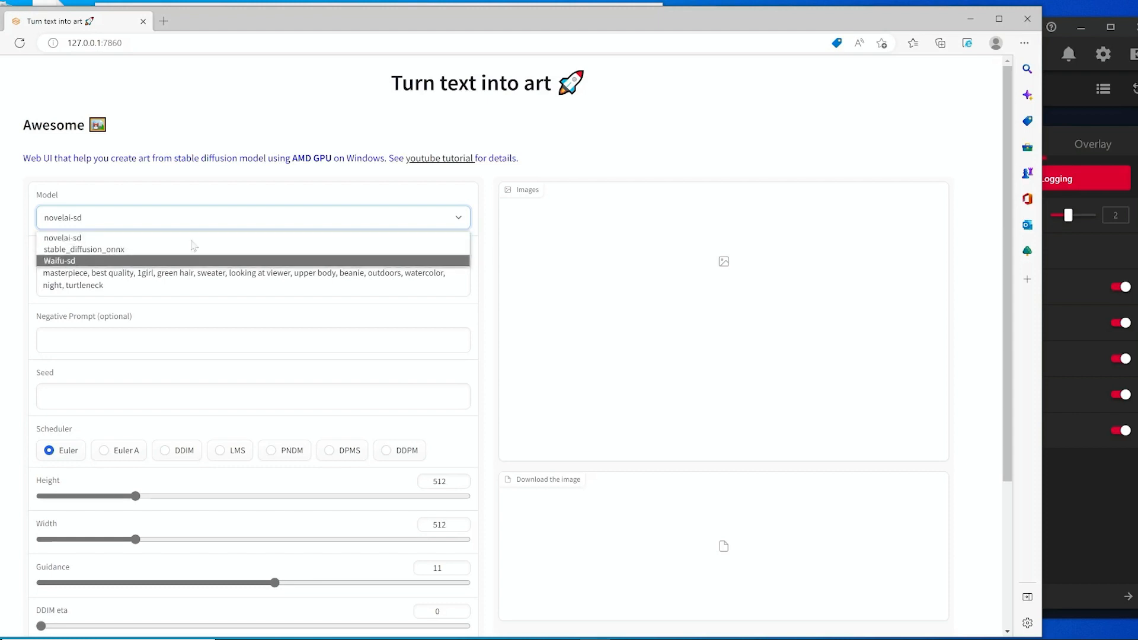
{"action": "left_click", "coordinate": [139, 249]}
{"action": "left_click", "coordinate": [143, 223]}
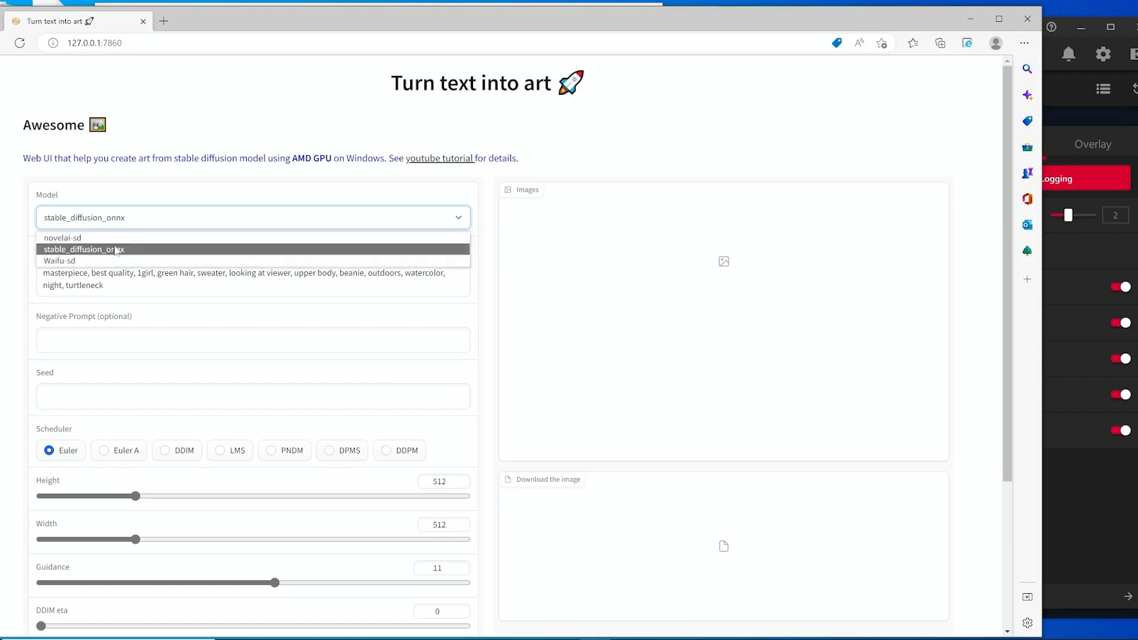
{"action": "left_click", "coordinate": [122, 261]}
{"action": "left_click", "coordinate": [132, 221]}
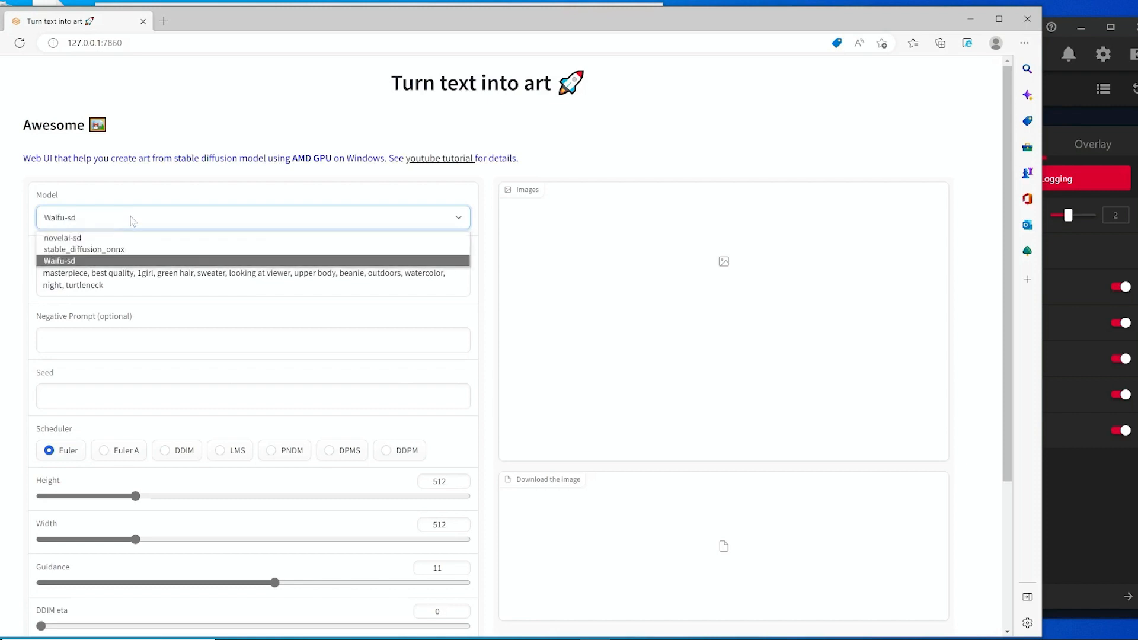
{"action": "left_click", "coordinate": [119, 237]}
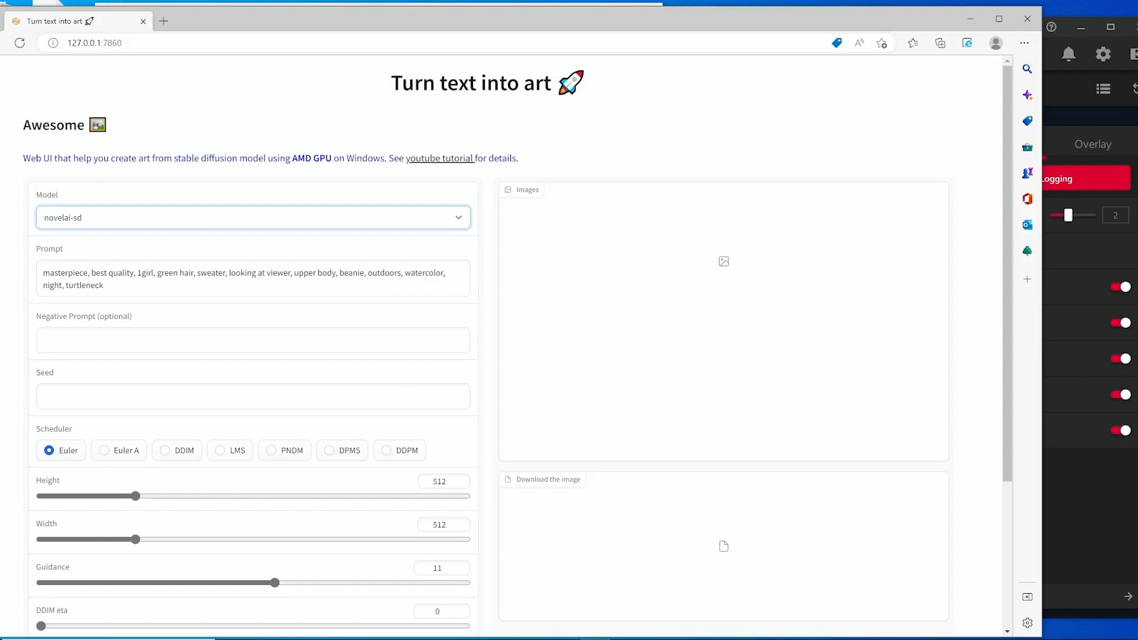
Try entering a seed in the Seed field and clear it again.
{"action": "scroll", "coordinate": [122, 318], "scroll_direction": "down", "scroll_amount": 2}
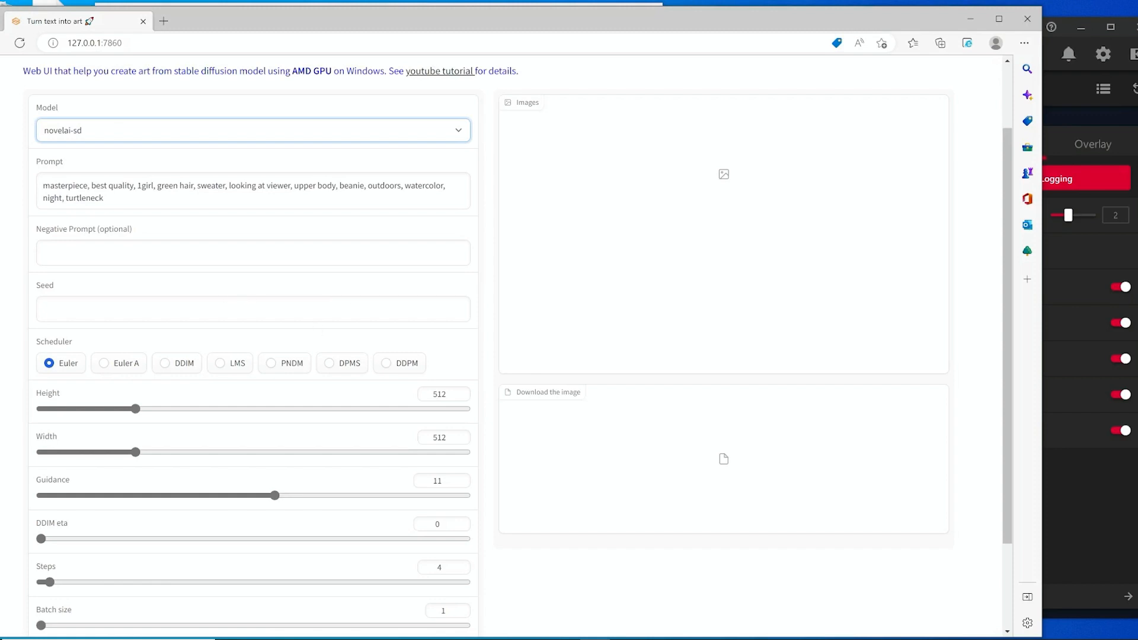
{"action": "left_click", "coordinate": [253, 310]}
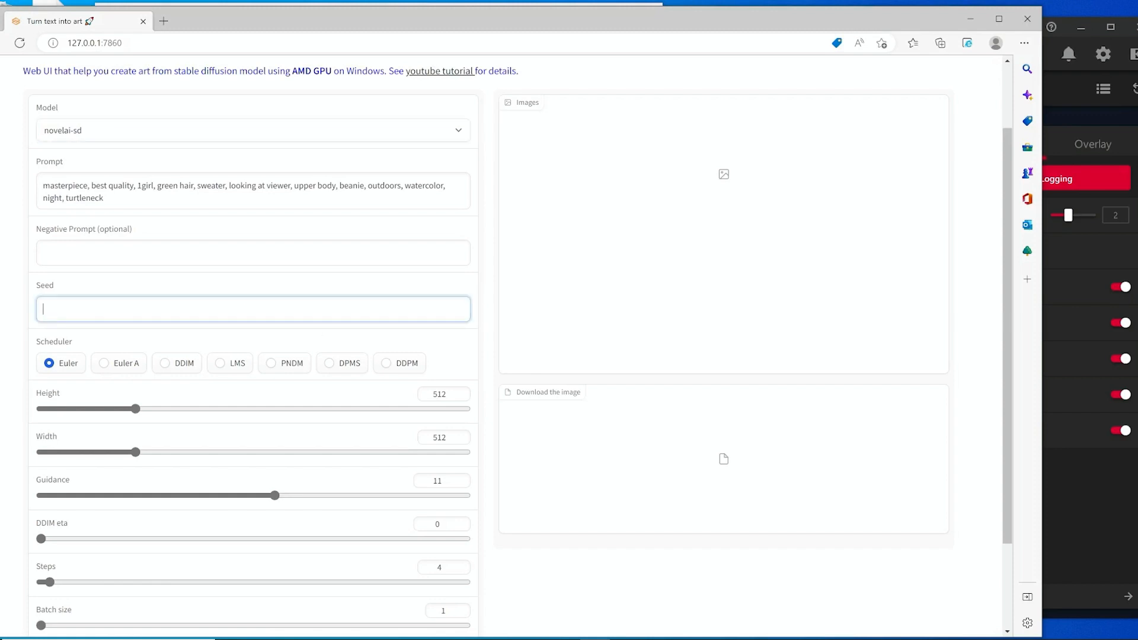
{"action": "type", "text": "12345"}
{"action": "key", "text": "BackSpace"}
{"action": "key", "text": "BackSpace"}
{"action": "key", "text": "BackSpace"}
{"action": "key", "text": "BackSpace"}
{"action": "type", "text": "import seed"}
{"action": "key", "text": "ctrl+shift+Left"}
{"action": "key", "text": "ctrl+shift+Left"}
{"action": "key", "text": "BackSpace"}
Select the Euler A scheduler after trying the DDIM option.
{"action": "scroll", "coordinate": [116, 379], "scroll_direction": "down", "scroll_amount": 2}
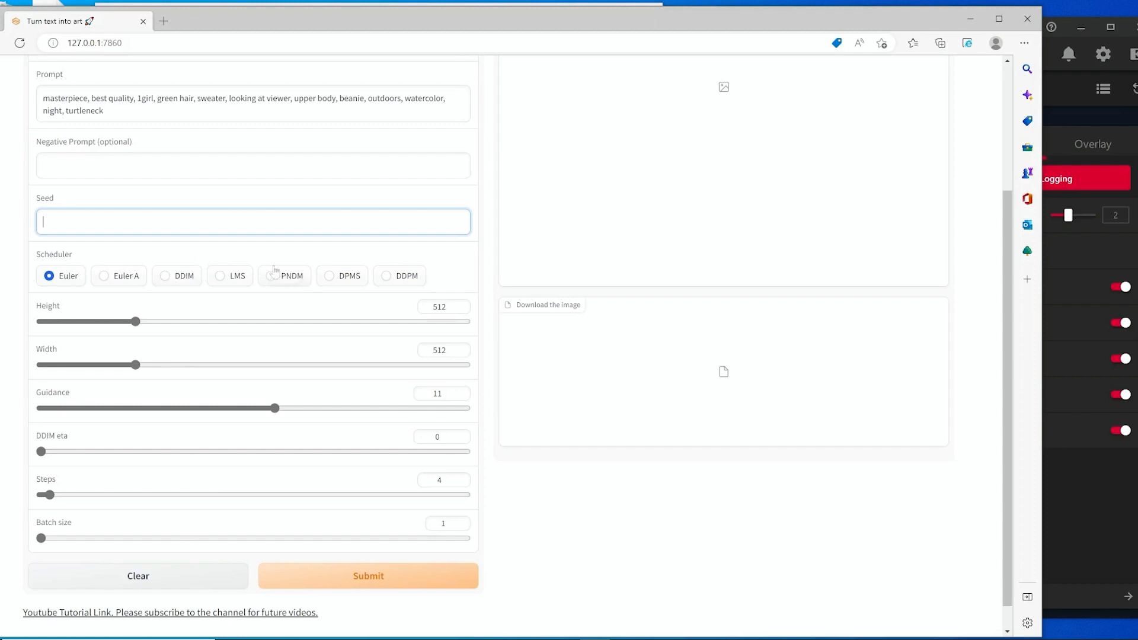
{"action": "left_click", "coordinate": [106, 278]}
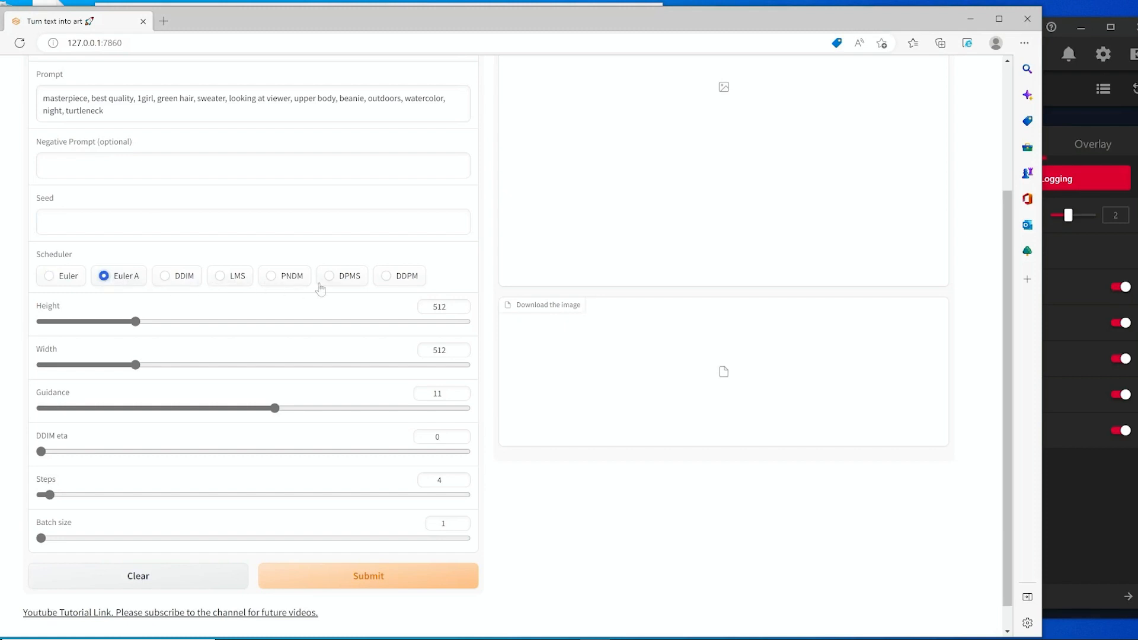
{"action": "left_click", "coordinate": [166, 278]}
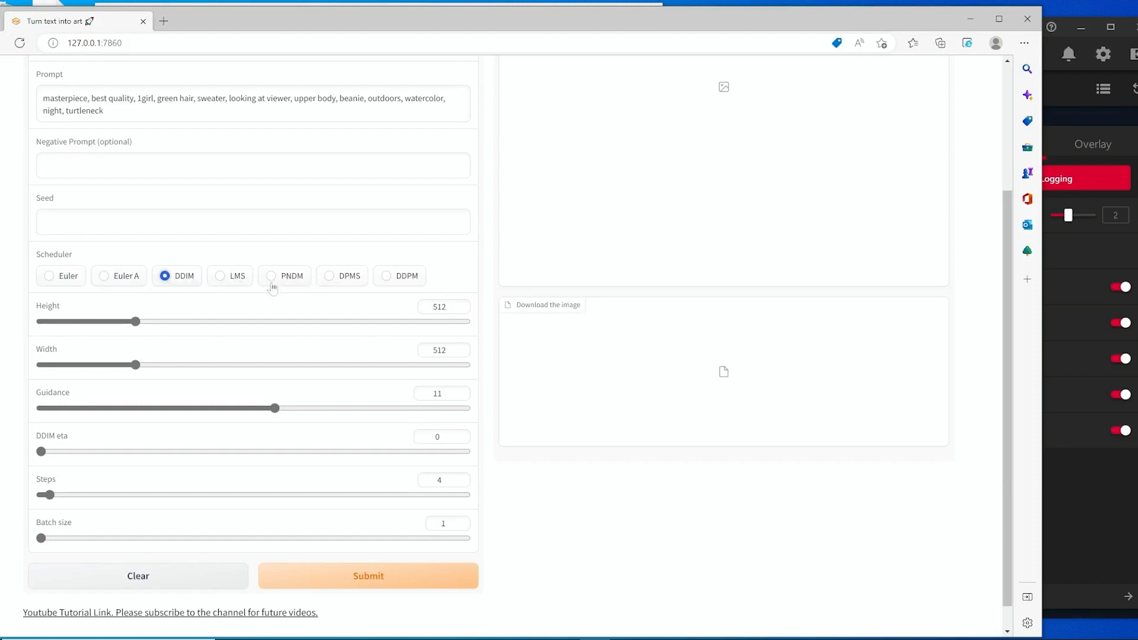
{"action": "left_click", "coordinate": [108, 278]}
{"action": "scroll", "coordinate": [379, 380], "scroll_direction": "down", "scroll_amount": 1}
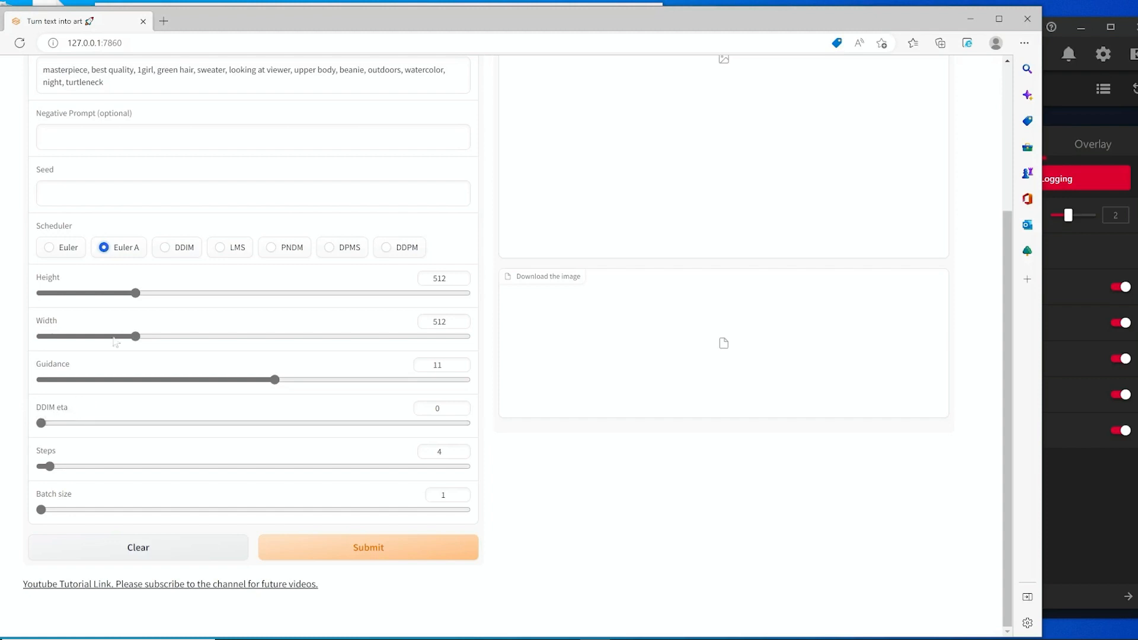
{"action": "left_click", "coordinate": [166, 249]}
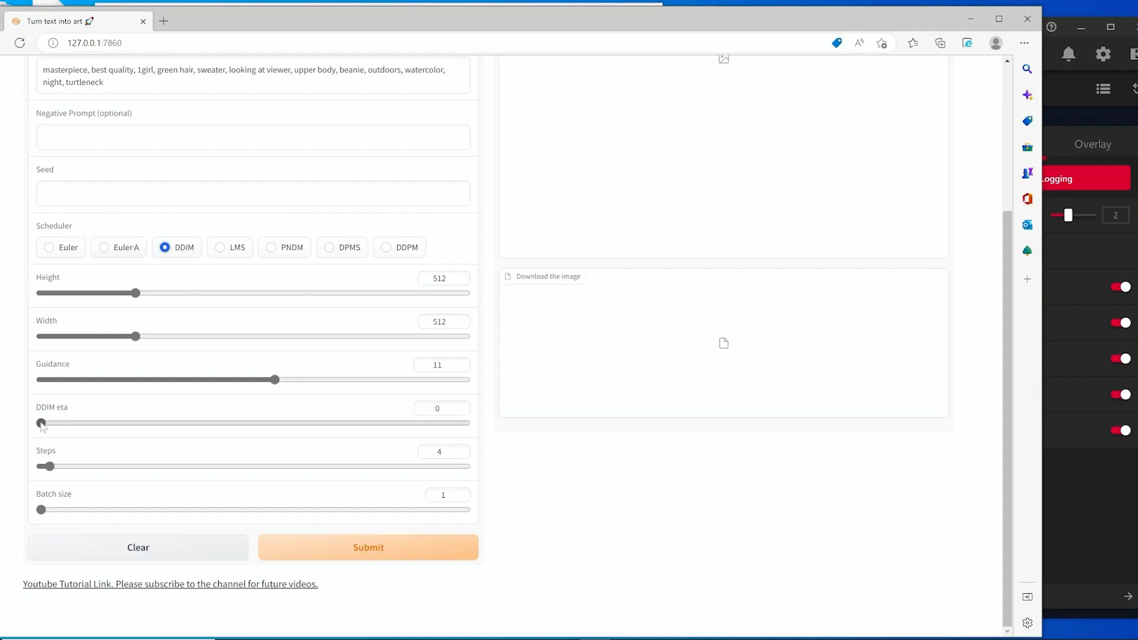
{"action": "left_click_drag", "start_coordinate": [41, 425], "coordinate": [9, 424]}
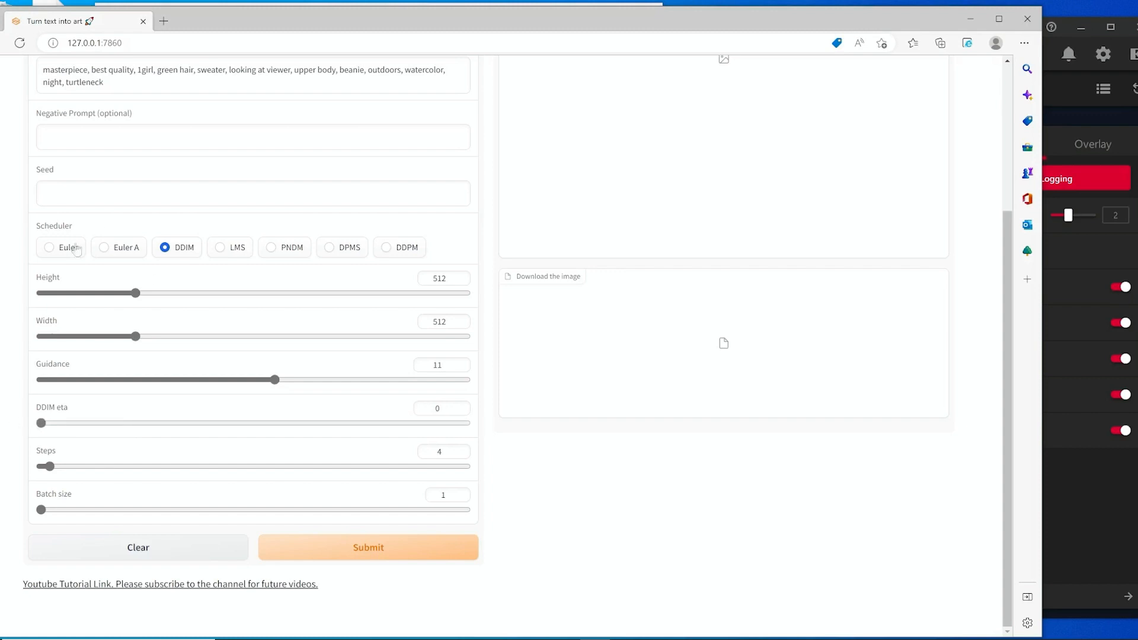
{"action": "left_click", "coordinate": [104, 247]}
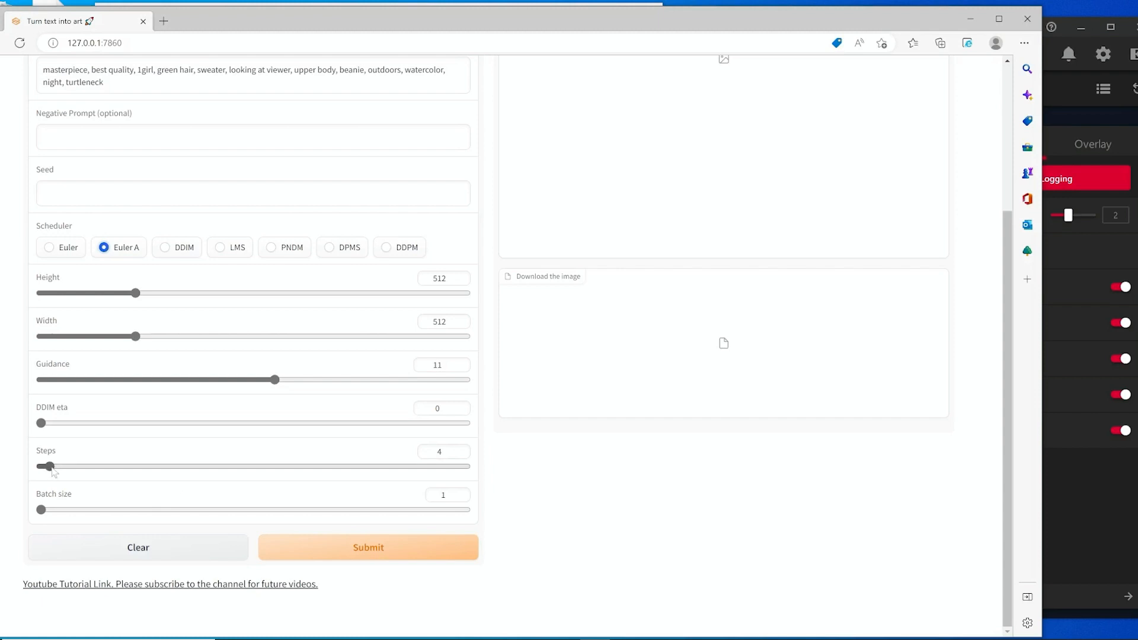
Set Steps to 40 with its slider.
{"action": "left_click_drag", "start_coordinate": [50, 468], "coordinate": [185, 470]}
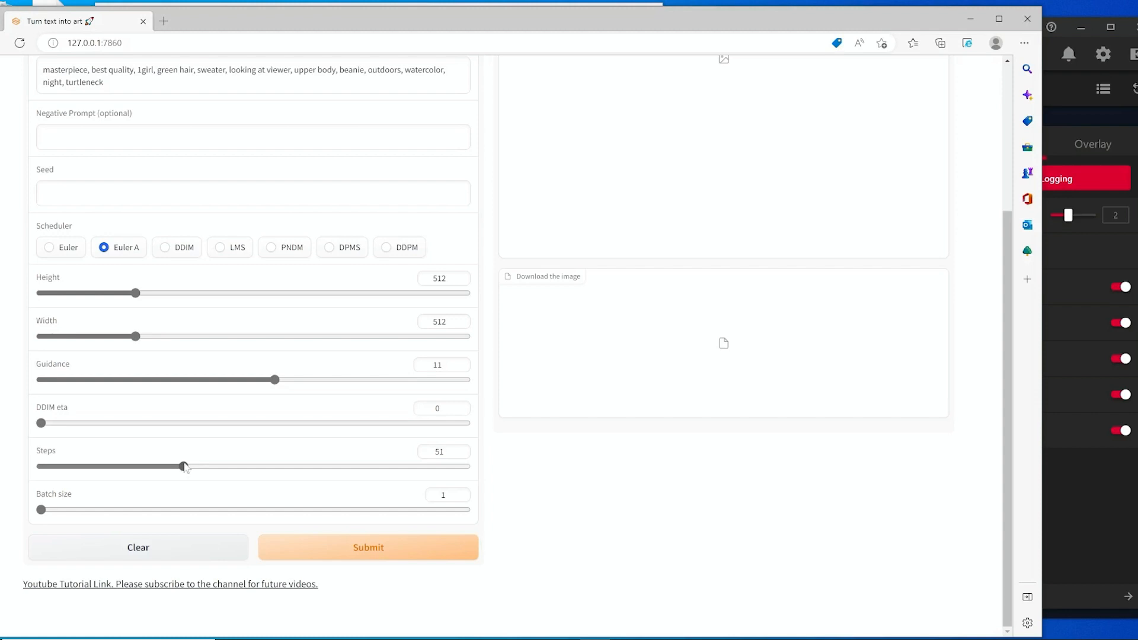
{"action": "left_click_drag", "start_coordinate": [185, 468], "coordinate": [297, 476]}
{"action": "left_click_drag", "start_coordinate": [296, 475], "coordinate": [152, 468]}
Try Batch size values of 4 and 2, then return it to 1.
{"action": "double_click", "coordinate": [443, 495]}
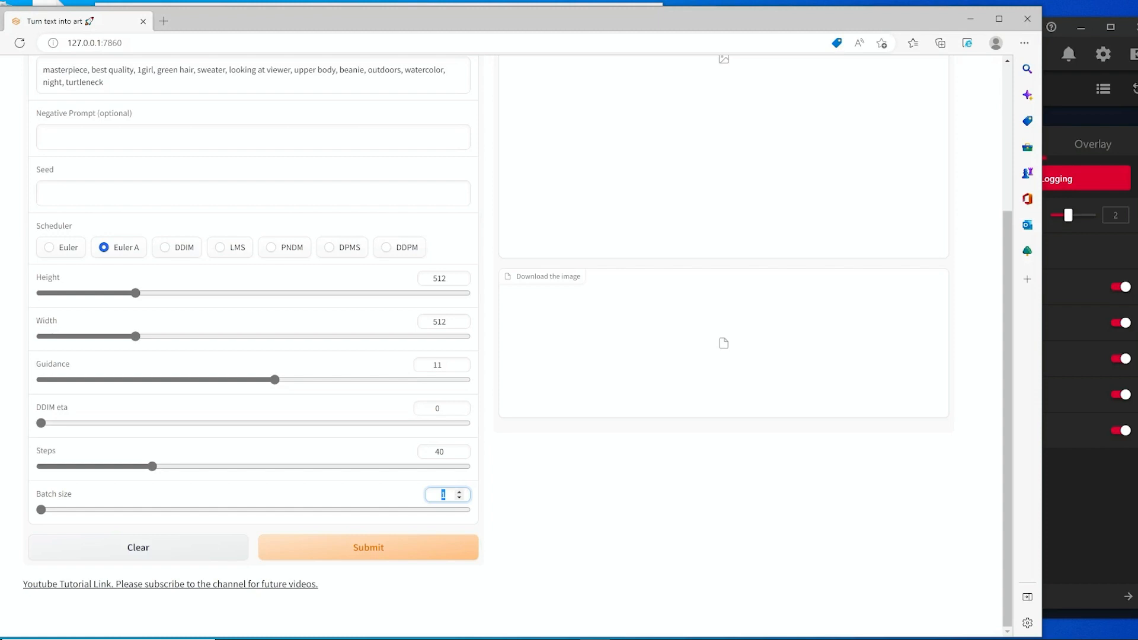
{"action": "type", "text": "4"}
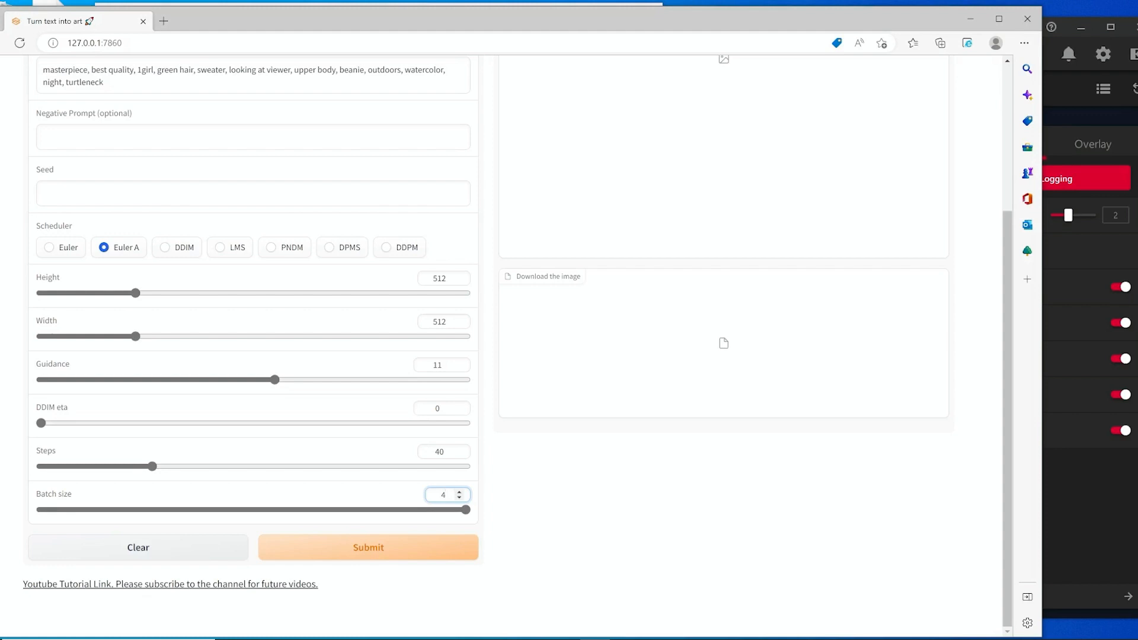
{"action": "key", "text": "BackSpace"}
{"action": "type", "text": "2"}
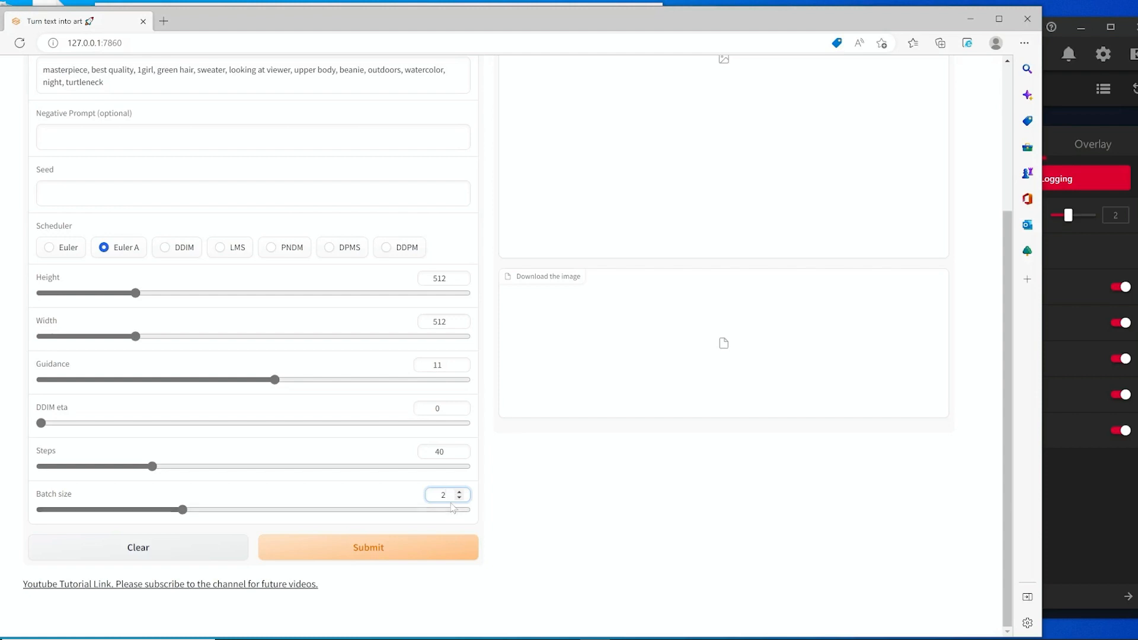
{"action": "left_click_drag", "start_coordinate": [448, 495], "coordinate": [412, 494]}
{"action": "type", "text": "1"}
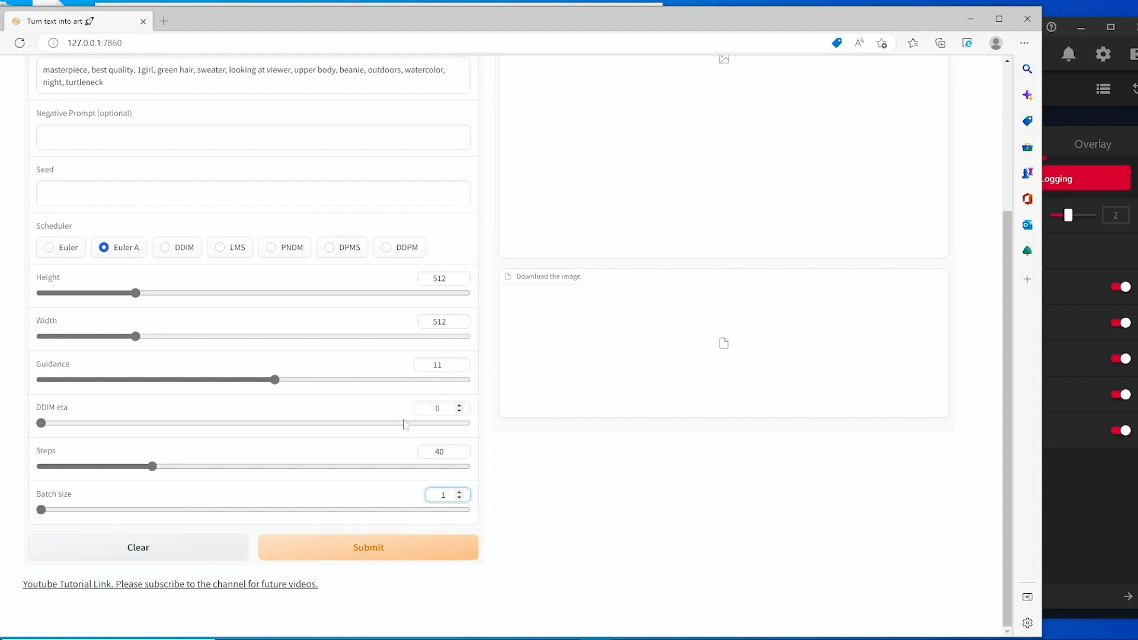
{"action": "scroll", "coordinate": [351, 474], "scroll_direction": "up", "scroll_amount": 1}
{"action": "scroll", "coordinate": [351, 475], "scroll_direction": "up", "scroll_amount": 2}
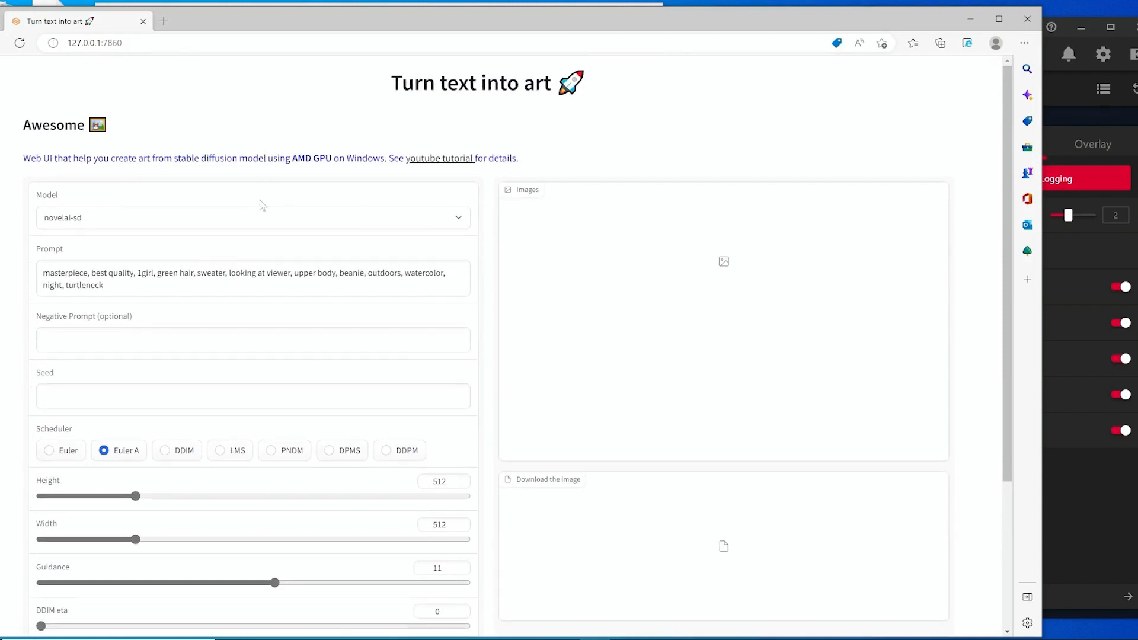
{"action": "scroll", "coordinate": [261, 203], "scroll_direction": "down", "scroll_amount": 2}
{"action": "scroll", "coordinate": [261, 203], "scroll_direction": "up", "scroll_amount": 2}
{"action": "scroll", "coordinate": [264, 205], "scroll_direction": "down", "scroll_amount": 1}
{"action": "scroll", "coordinate": [264, 204], "scroll_direction": "up", "scroll_amount": 1}
Highlight the default prompt text, then switch to Visual Studio Code showing WebUI_AMD_GPU_v2.py.
{"action": "mouse_move", "coordinate": [1042, 231]}
{"action": "left_mouse_down"}
{"action": "mouse_move", "coordinate": [1008, 230]}
{"action": "mouse_move", "coordinate": [1054, 230]}
{"action": "mouse_move", "coordinate": [1035, 230]}
{"action": "left_mouse_up"}
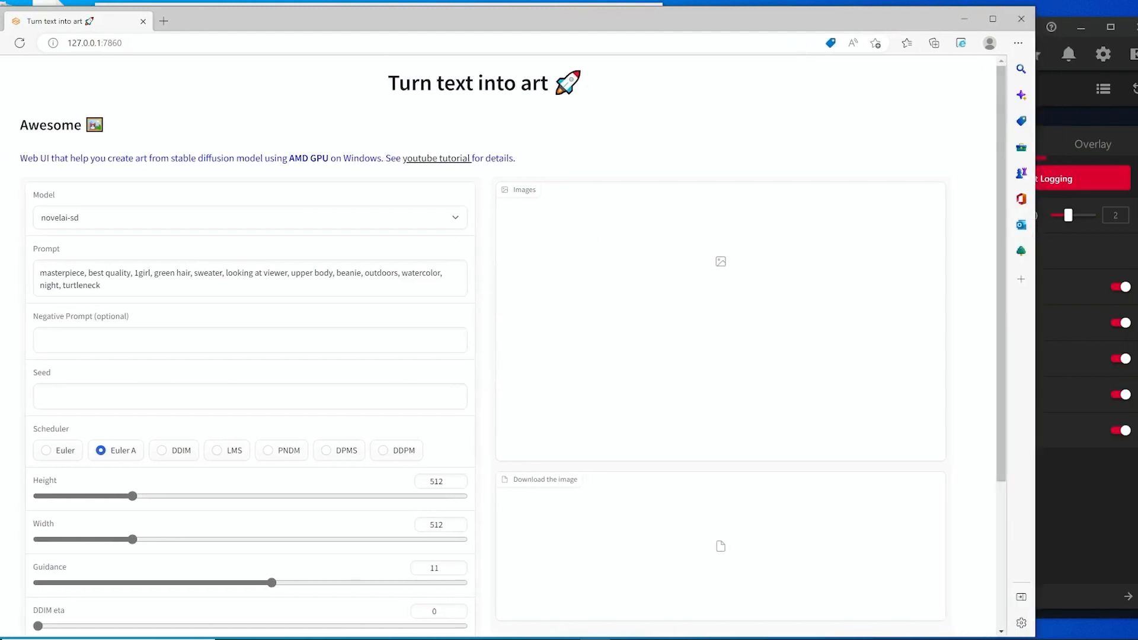
{"action": "left_click_drag", "start_coordinate": [102, 286], "coordinate": [26, 276]}
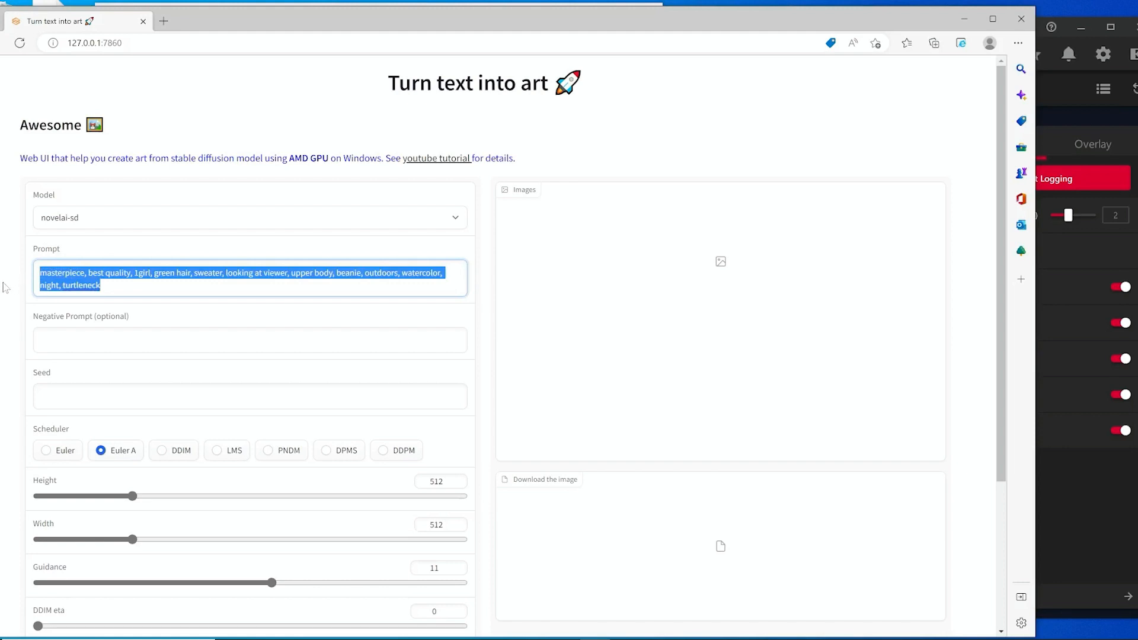
{"action": "left_click_drag", "start_coordinate": [419, 21], "coordinate": [422, 15]}
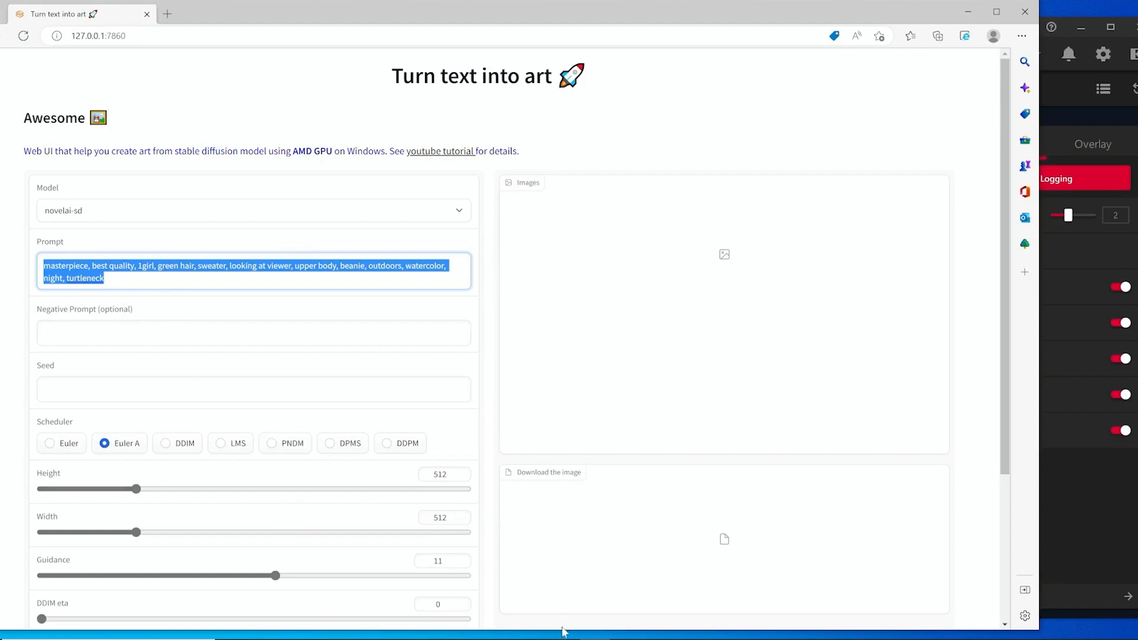
{"action": "key", "text": "alt+Tab"}
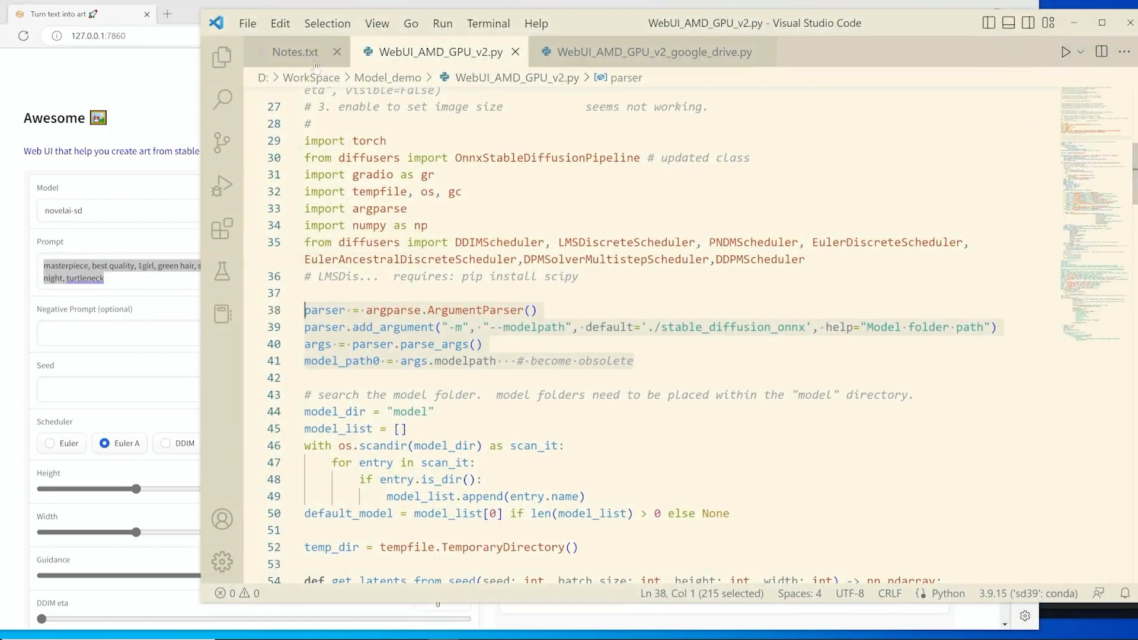
Copy the line 487 prompt from Notes.txt and paste it over the Prompt field's text.
{"action": "left_click", "coordinate": [297, 54]}
{"action": "mouse_move", "coordinate": [836, 27]}
{"action": "left_mouse_down"}
{"action": "mouse_move", "coordinate": [900, 27]}
{"action": "mouse_move", "coordinate": [853, 25]}
{"action": "left_mouse_up"}
{"action": "scroll", "coordinate": [670, 338], "scroll_direction": "up", "scroll_amount": 2}
{"action": "scroll", "coordinate": [670, 338], "scroll_direction": "down", "scroll_amount": 2}
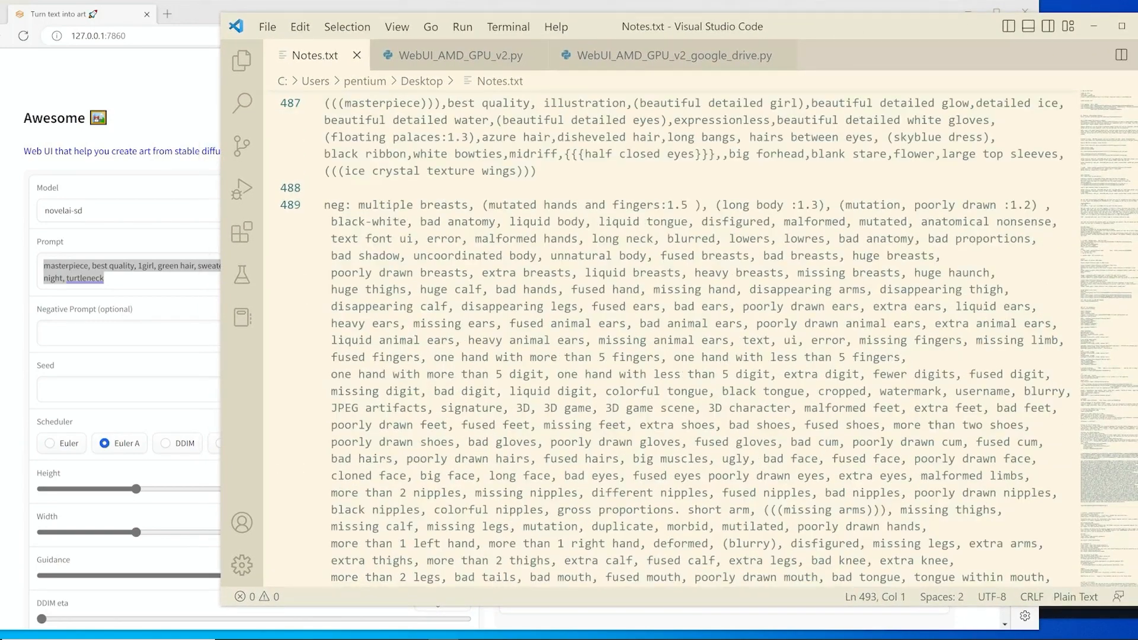
{"action": "left_click_drag", "start_coordinate": [524, 171], "coordinate": [324, 103]}
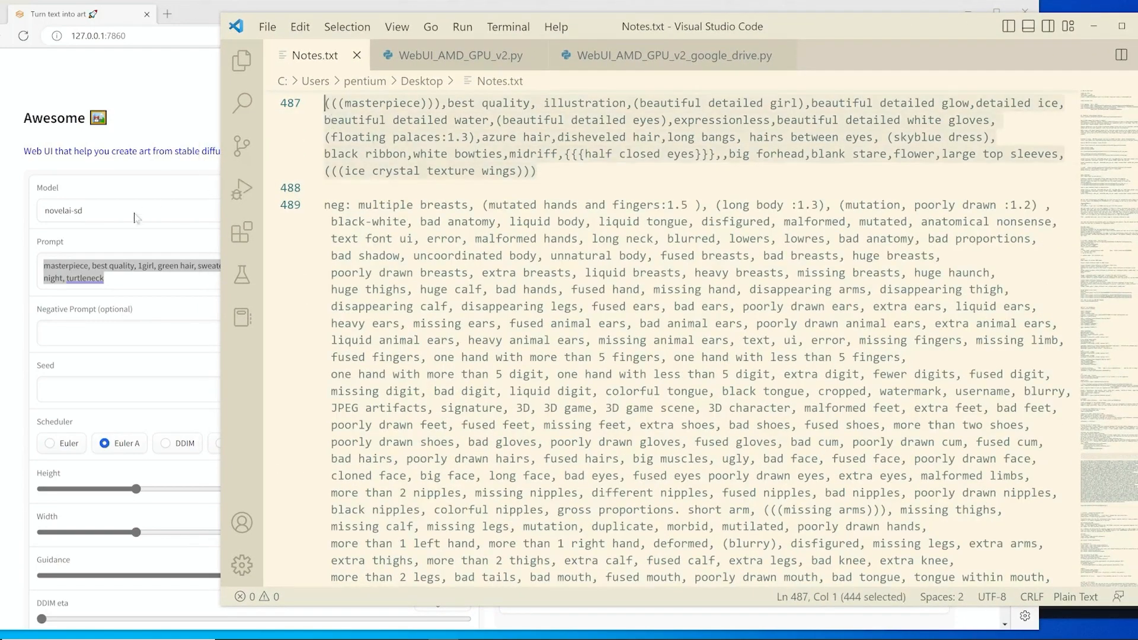
{"action": "key", "text": "alt+Tab"}
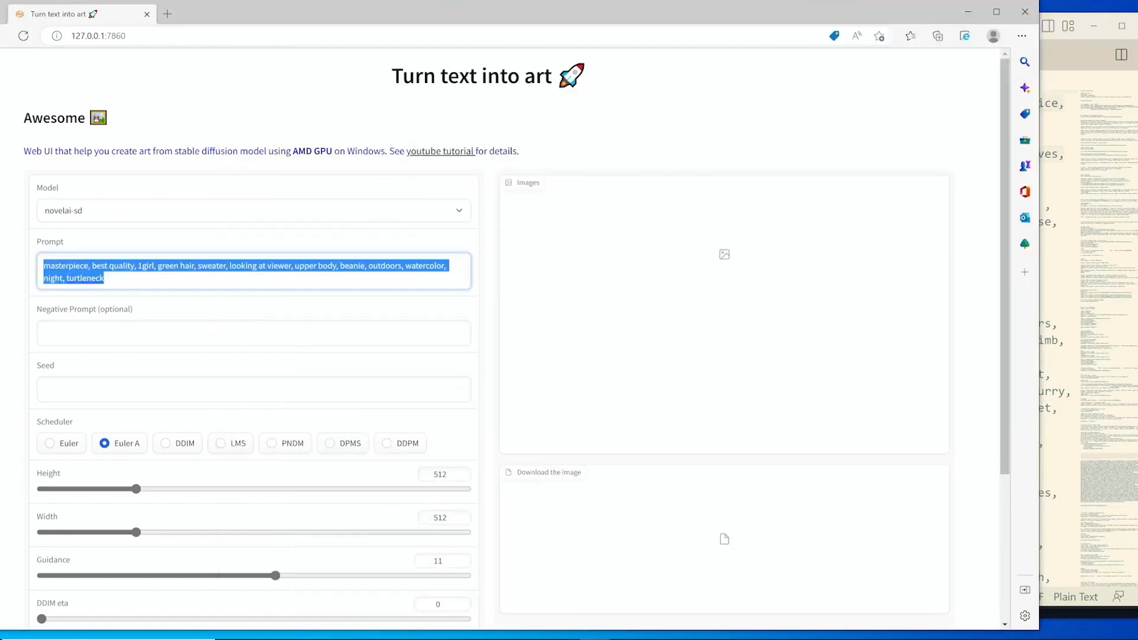
{"action": "type", "text": "(((masterpiece))),best quality, illustration,(beautiful detailed girl),beautiful detailed glow,detailed ice,beautiful detailed water,(beautiful detailed eyes),expressionless,beautiful detailed white gloves,(floating palaces:1.3),azure hair,disheveled hair,long bangs, hairs between eyes, (skyblue dress),black ribbon,white bowties,midriff,{{{half closed eyes}}},,big forhead,blank stare,flower,large top sleeves,(((ice crystal texture wings)))"}
Copy the line 489 negative prompt text from Notes.txt and paste it into the Negative Prompt field.
{"action": "key", "text": "alt+Tab"}
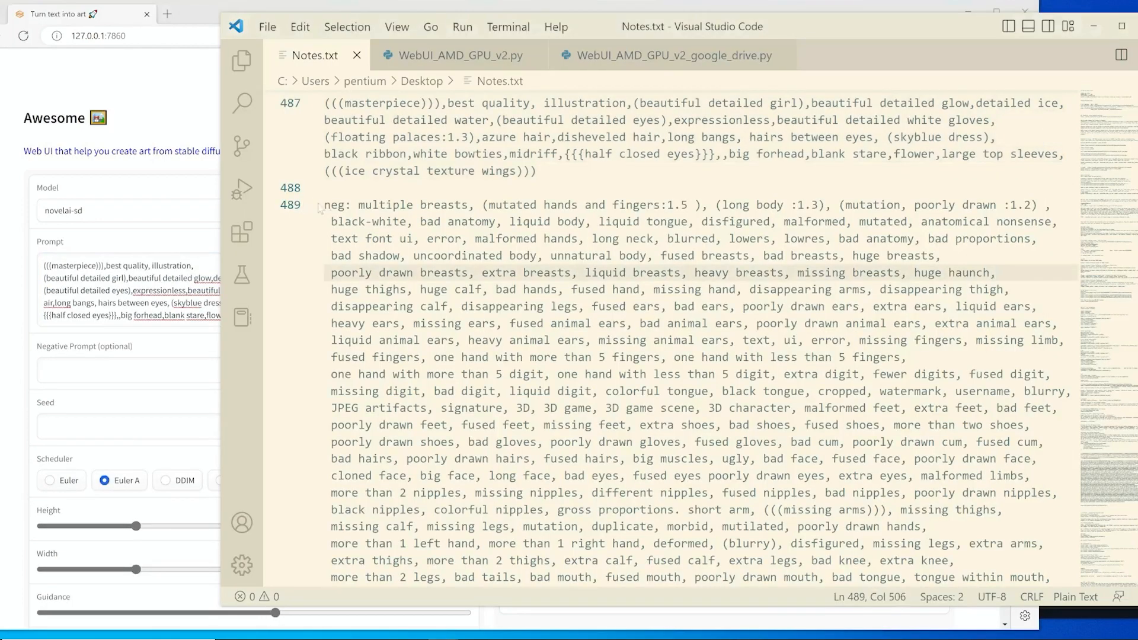
{"action": "left_click_drag", "start_coordinate": [358, 205], "coordinate": [812, 496]}
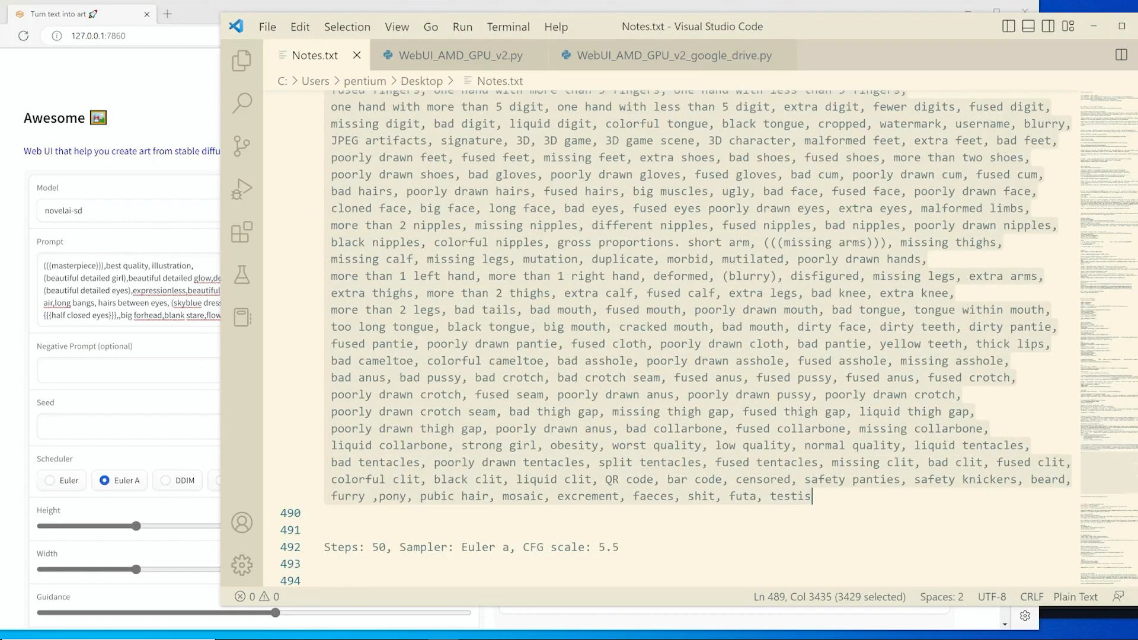
{"action": "left_click", "coordinate": [1094, 26]}
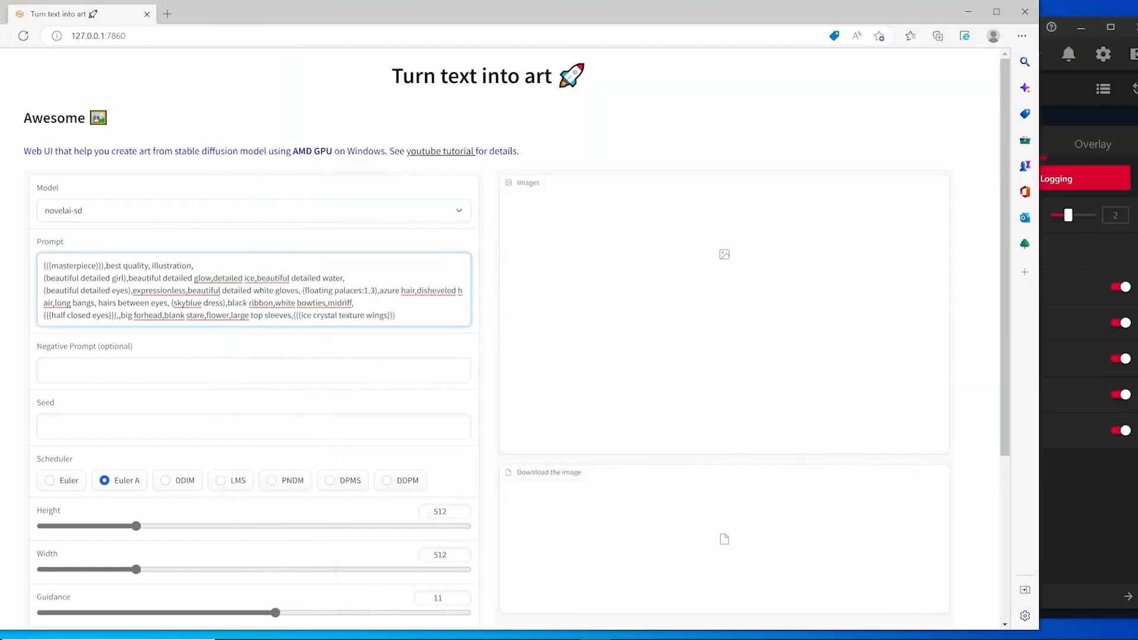
{"action": "left_click", "coordinate": [253, 371]}
{"action": "key", "text": "ctrl+v"}
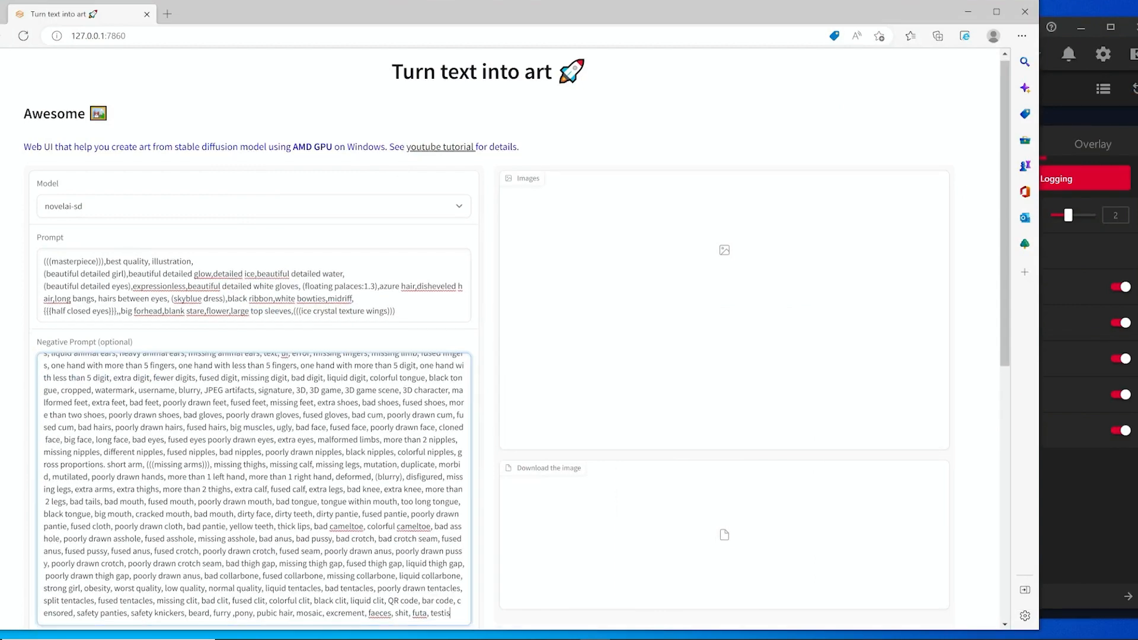
Lower the Guidance slider to 10.
{"action": "scroll", "coordinate": [473, 405], "scroll_direction": "down", "scroll_amount": 10}
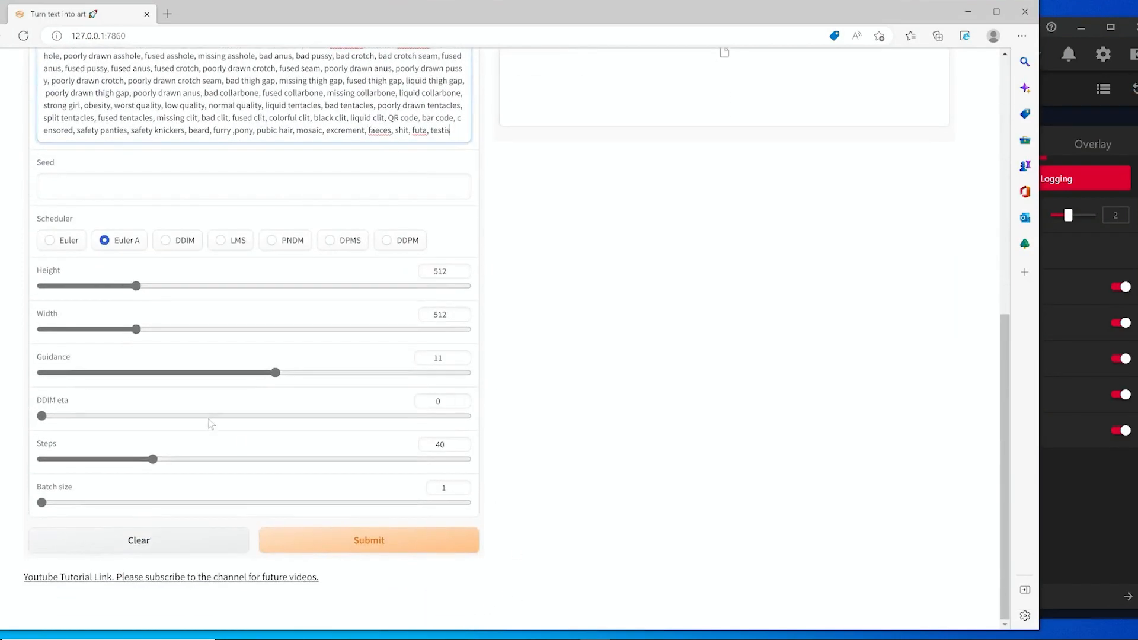
{"action": "left_click_drag", "start_coordinate": [280, 376], "coordinate": [255, 380]}
{"action": "left_click", "coordinate": [433, 637]}
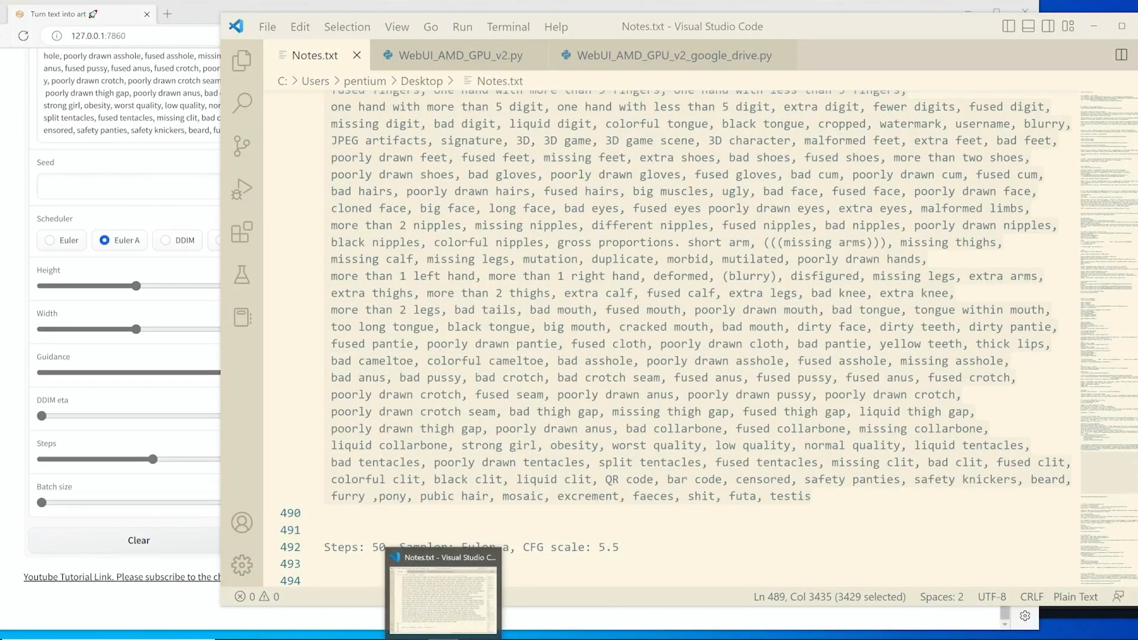
{"action": "left_click", "coordinate": [442, 638]}
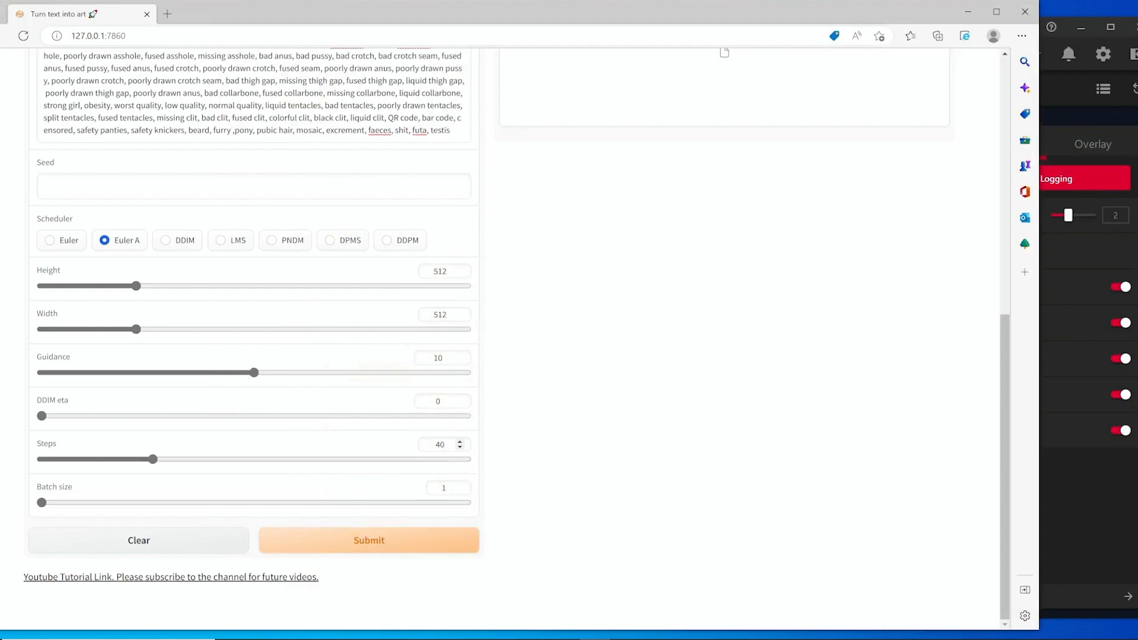
Highlight the words masterpiece and best quality in the prompt to point out its emphasis terms.
{"action": "scroll", "coordinate": [379, 391], "scroll_direction": "up", "scroll_amount": 5}
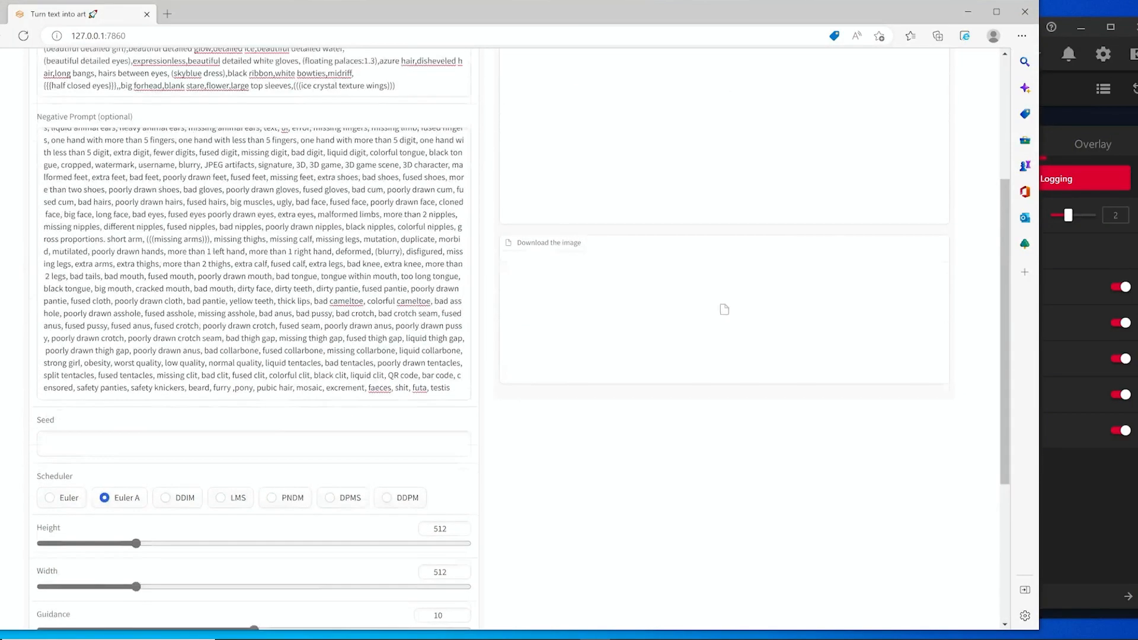
{"action": "scroll", "coordinate": [324, 287], "scroll_direction": "up", "scroll_amount": 5}
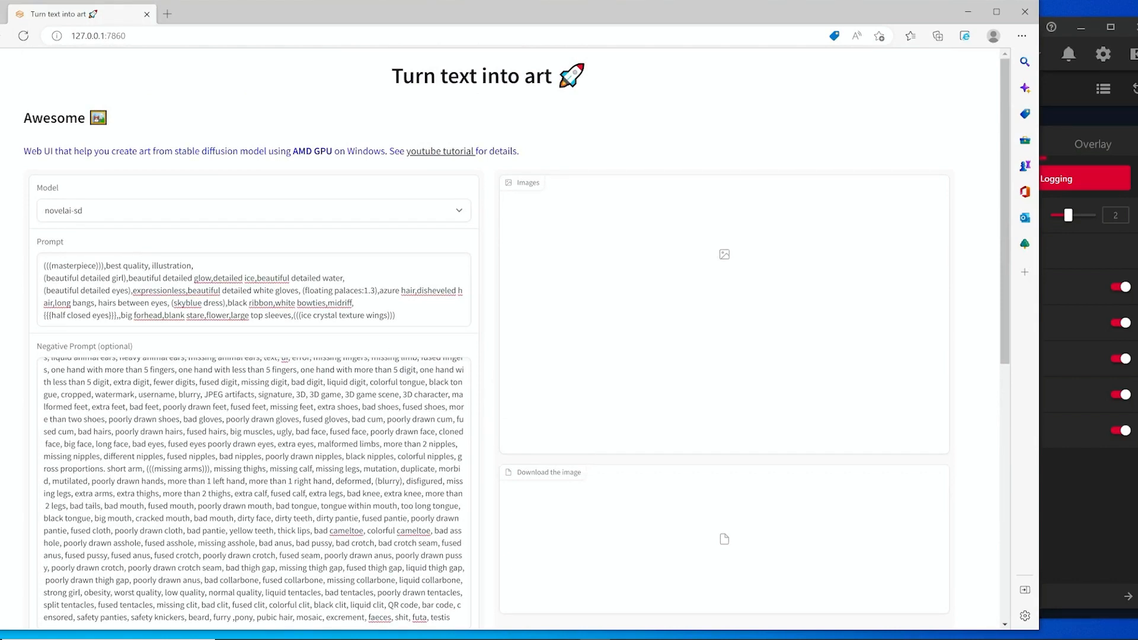
{"action": "left_click_drag", "start_coordinate": [50, 265], "coordinate": [102, 266]}
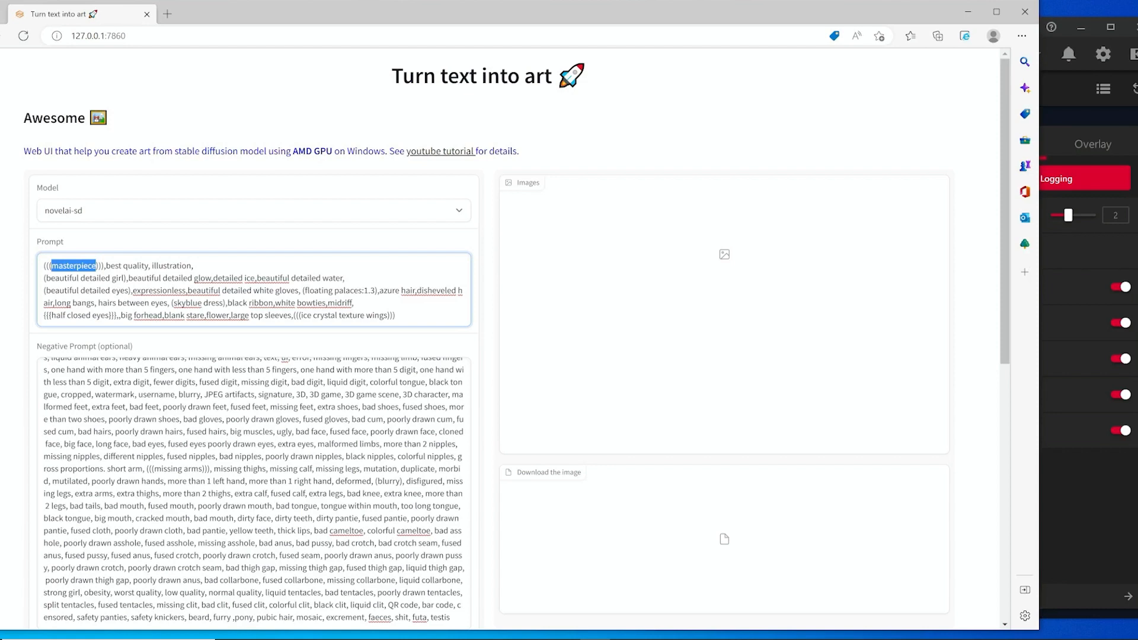
{"action": "left_click_drag", "start_coordinate": [107, 266], "coordinate": [150, 266]}
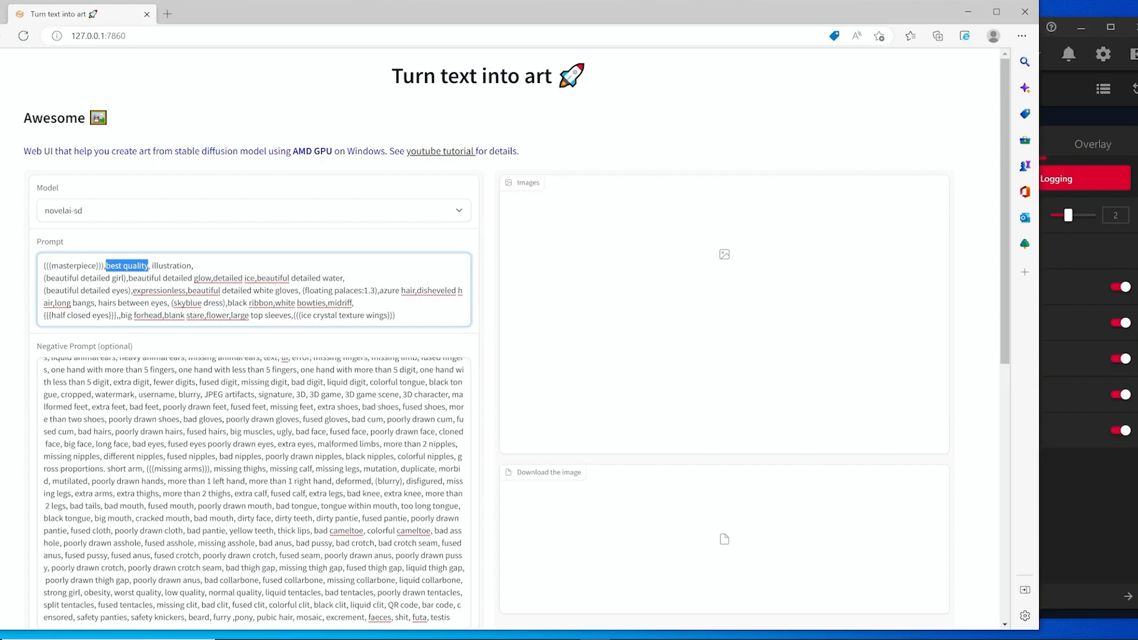
{"action": "left_click", "coordinate": [50, 315]}
Submit the settings to start generating the image.
{"action": "scroll", "coordinate": [254, 356], "scroll_direction": "down", "scroll_amount": 3}
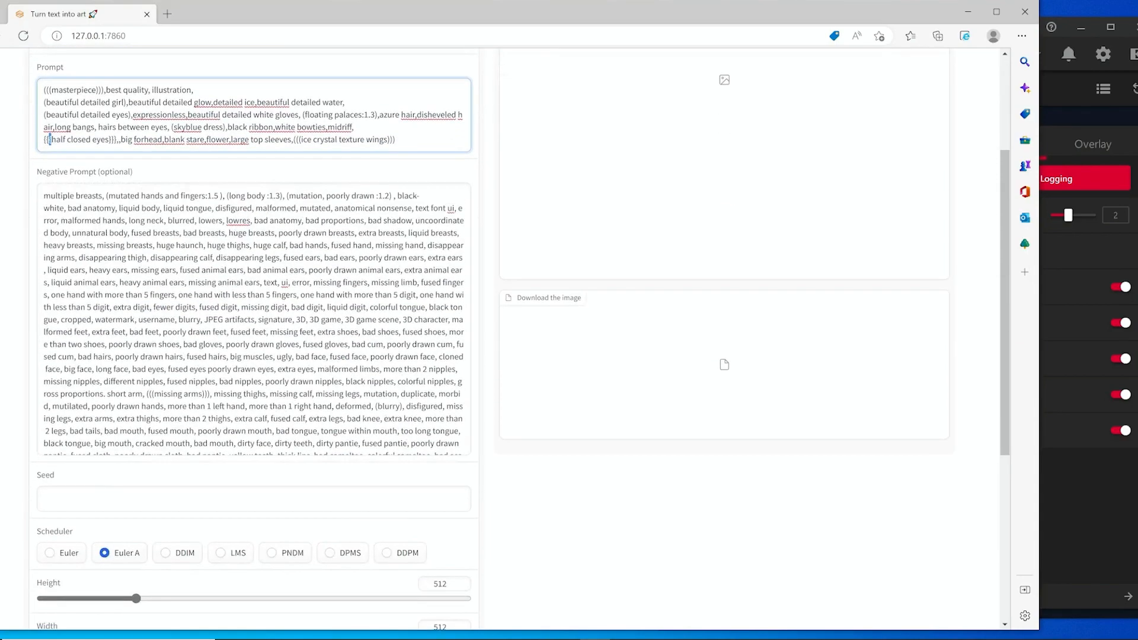
{"action": "scroll", "coordinate": [254, 355], "scroll_direction": "up", "scroll_amount": 3}
{"action": "scroll", "coordinate": [254, 356], "scroll_direction": "down", "scroll_amount": 5}
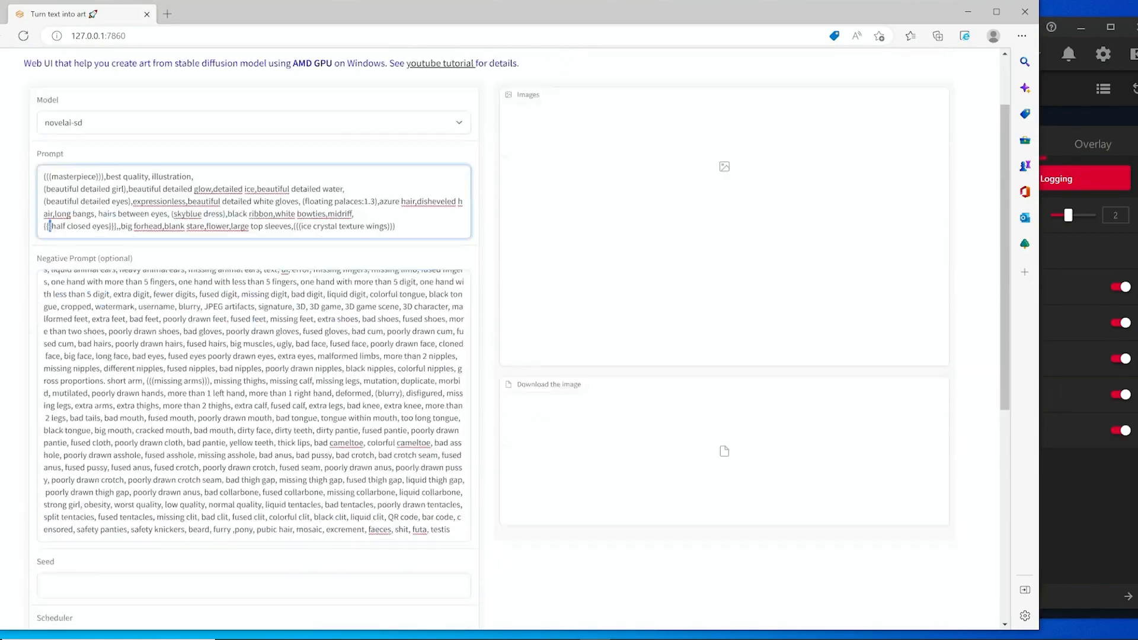
{"action": "scroll", "coordinate": [253, 356], "scroll_direction": "down", "scroll_amount": 7}
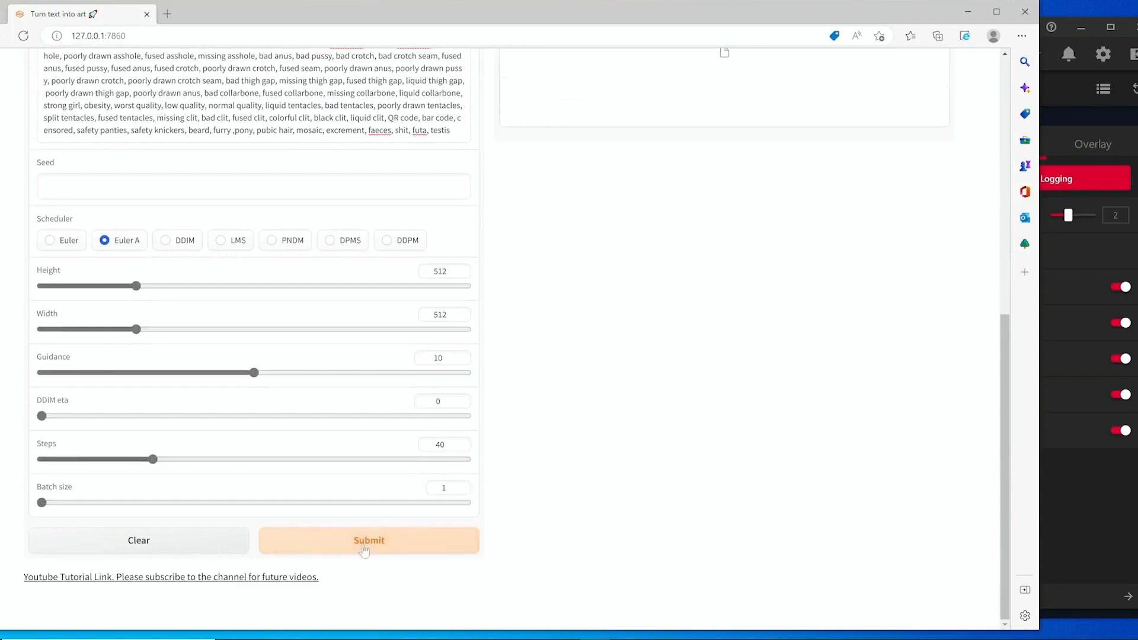
{"action": "left_click", "coordinate": [365, 542]}
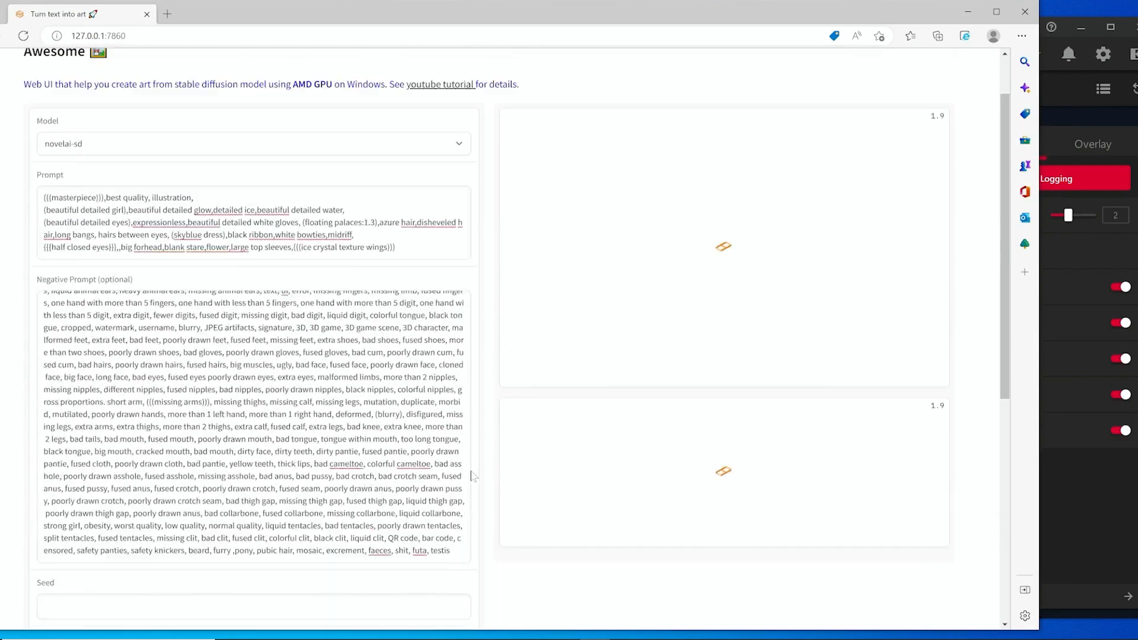
Minimize the browser and the Anaconda Prompt to watch the AMD Radeon GPU metrics during generation.
{"action": "scroll", "coordinate": [254, 380], "scroll_direction": "up", "scroll_amount": 5}
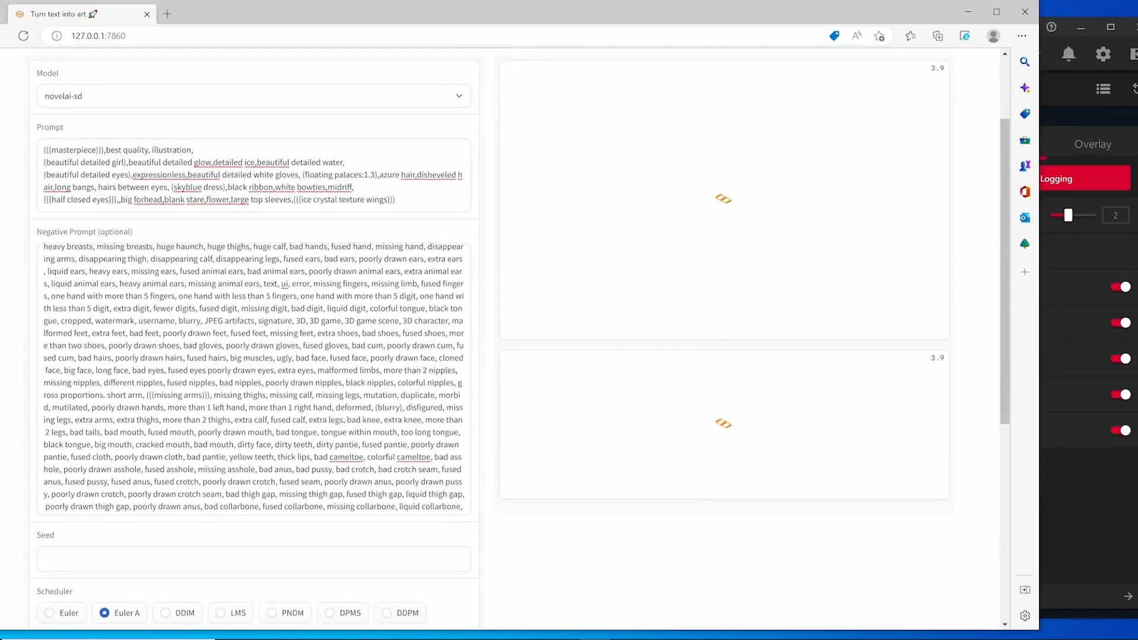
{"action": "scroll", "coordinate": [355, 463], "scroll_direction": "down", "scroll_amount": 1}
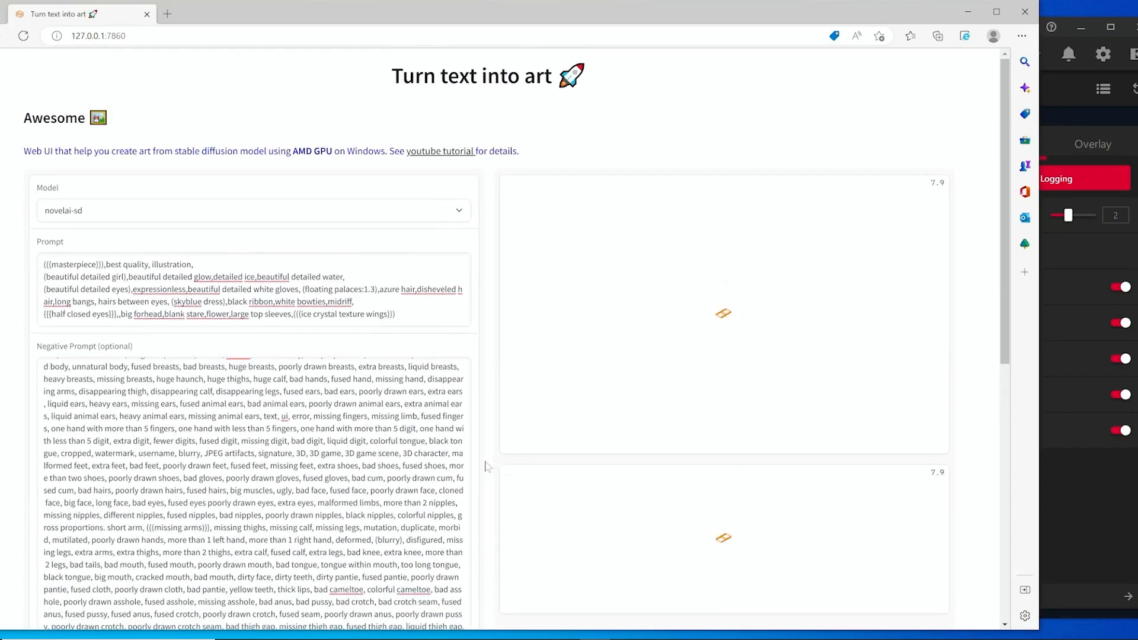
{"action": "mouse_move", "coordinate": [473, 635]}
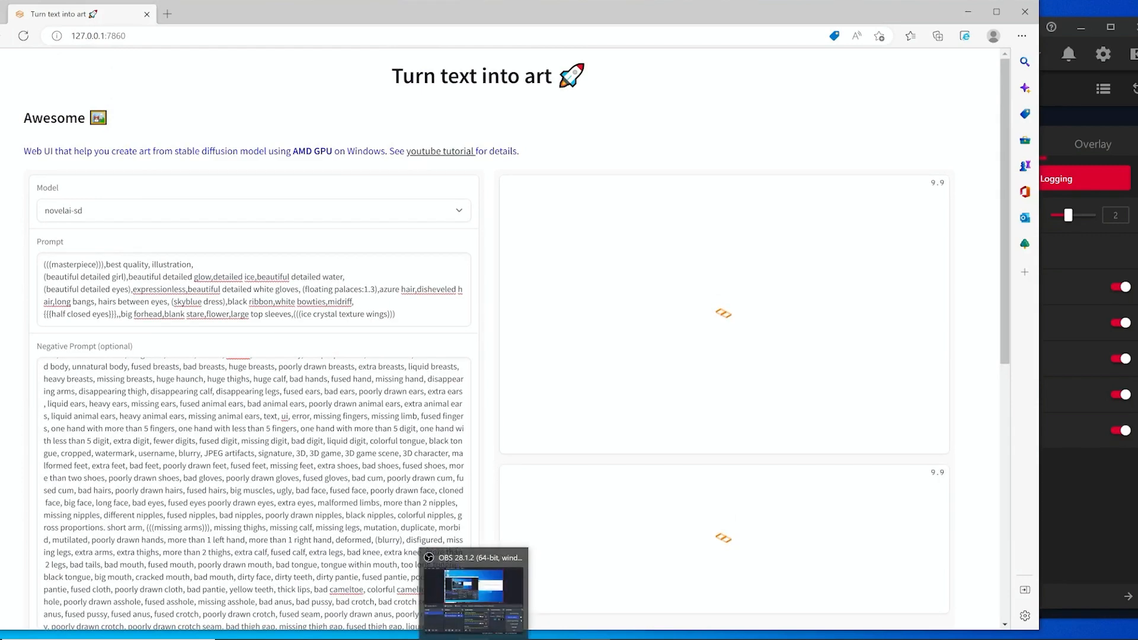
{"action": "left_click", "coordinate": [969, 13]}
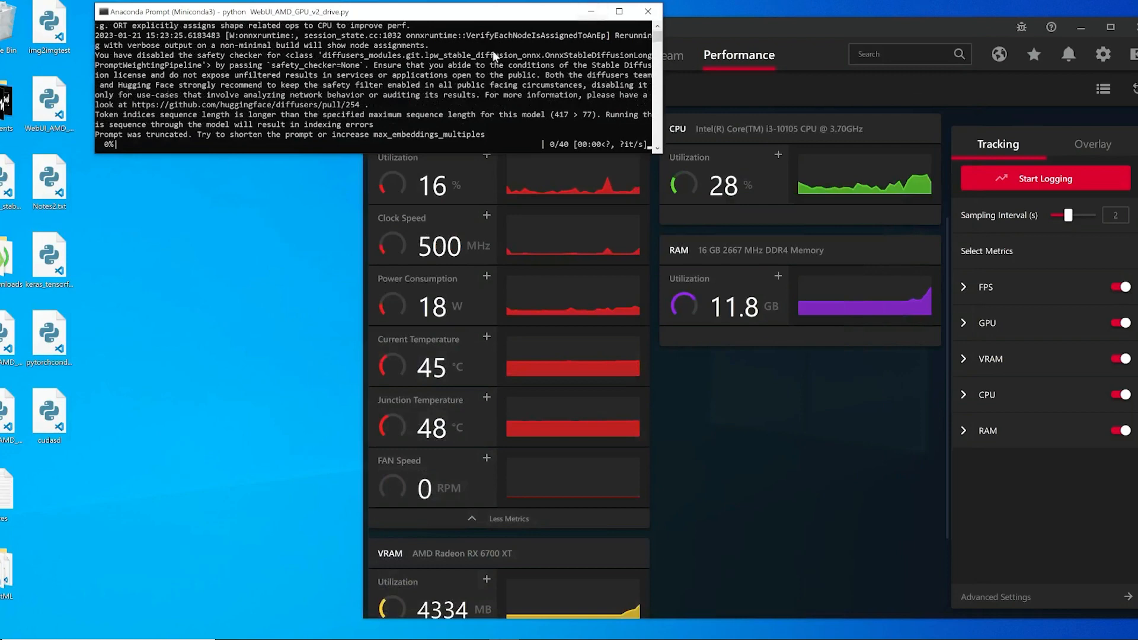
{"action": "left_click", "coordinate": [591, 12]}
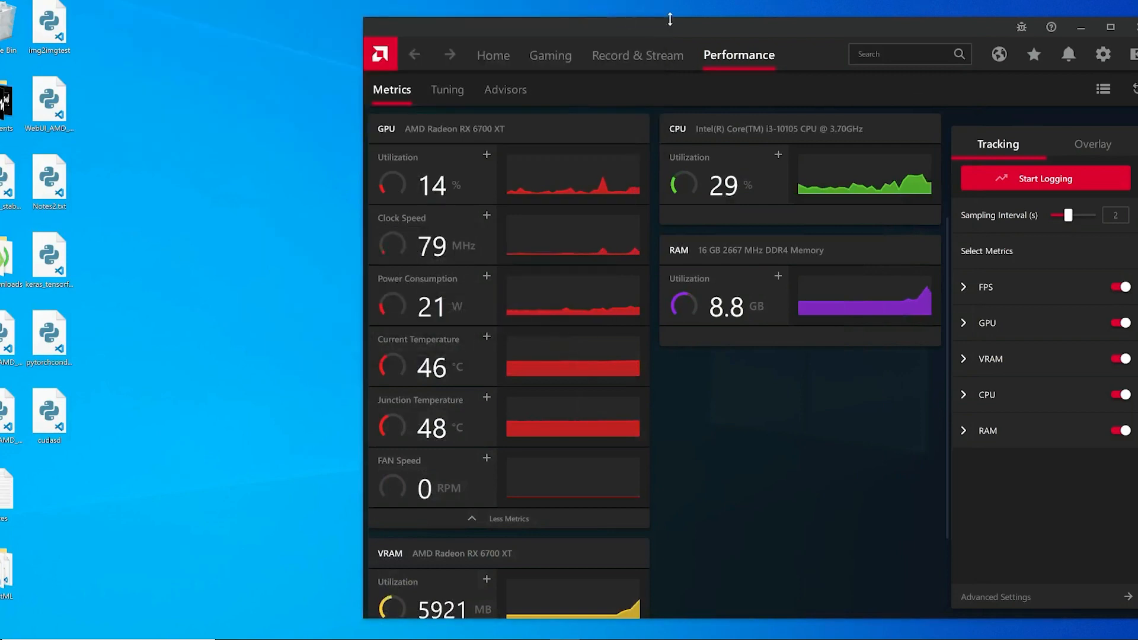
{"action": "mouse_move", "coordinate": [670, 19]}
{"action": "left_mouse_down"}
{"action": "mouse_move", "coordinate": [671, 32]}
{"action": "mouse_move", "coordinate": [678, 11]}
{"action": "mouse_move", "coordinate": [650, 9]}
{"action": "mouse_move", "coordinate": [671, 30]}
{"action": "left_mouse_up"}
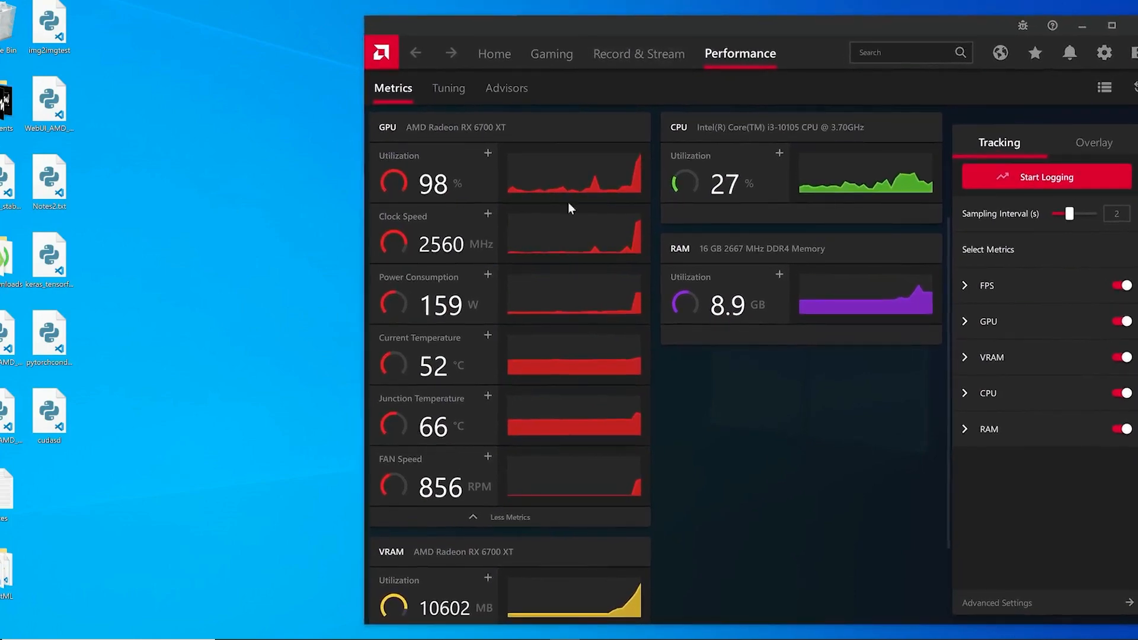
Open Task Manager beside the AMD metrics and examine its GPU 0 performance graphs.
{"action": "key", "text": "ctrl+shift+Escape"}
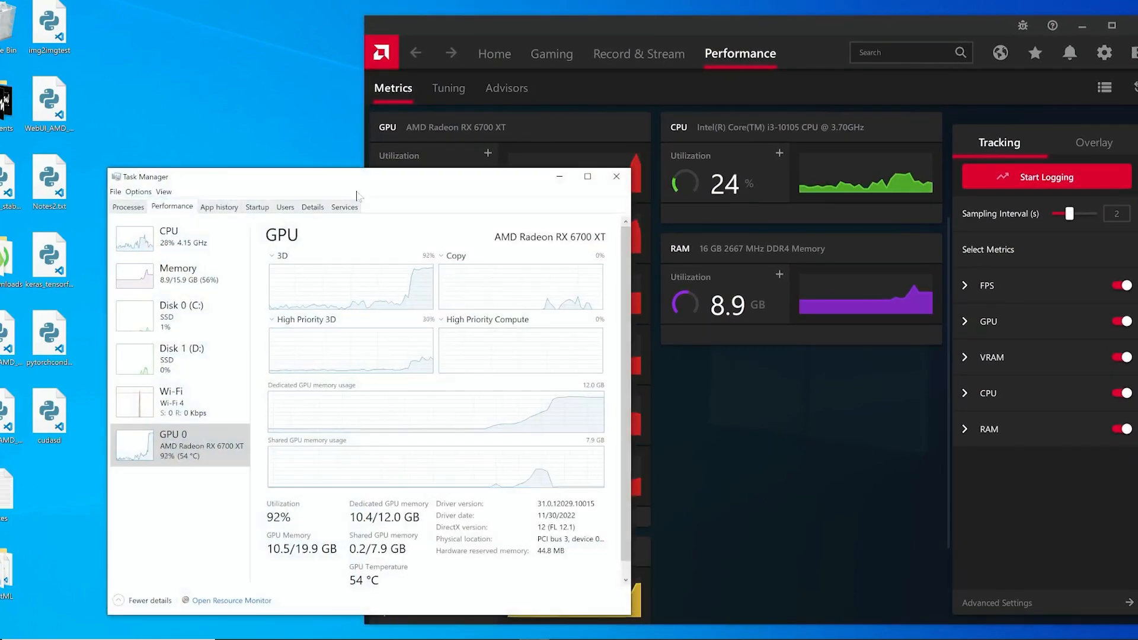
{"action": "left_click_drag", "start_coordinate": [363, 187], "coordinate": [227, 24]}
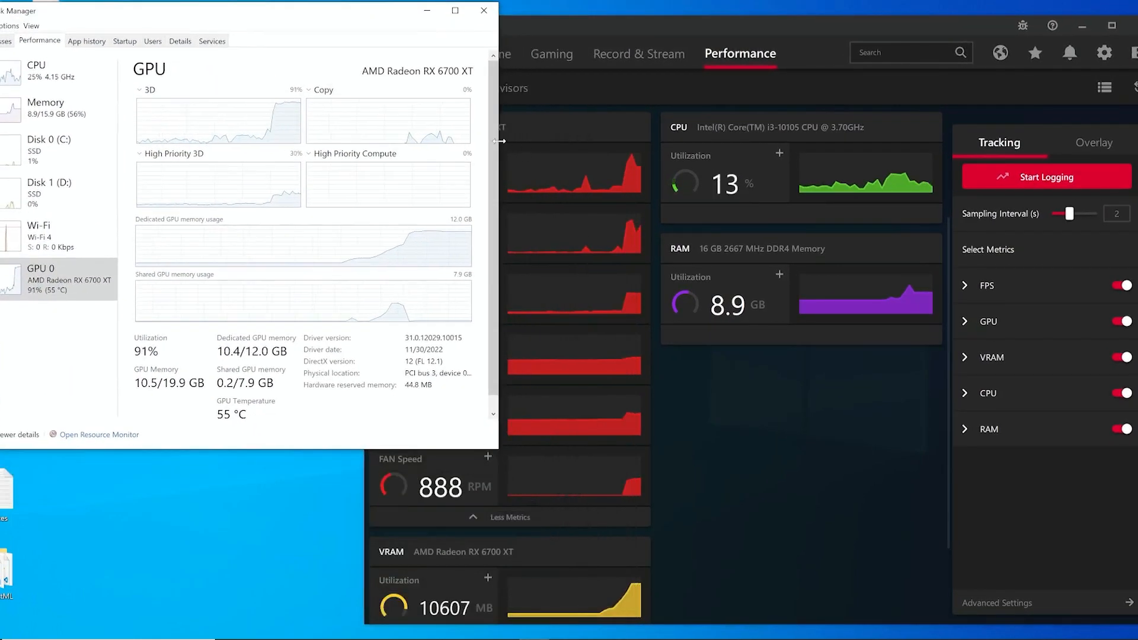
{"action": "left_click_drag", "start_coordinate": [498, 129], "coordinate": [368, 130]}
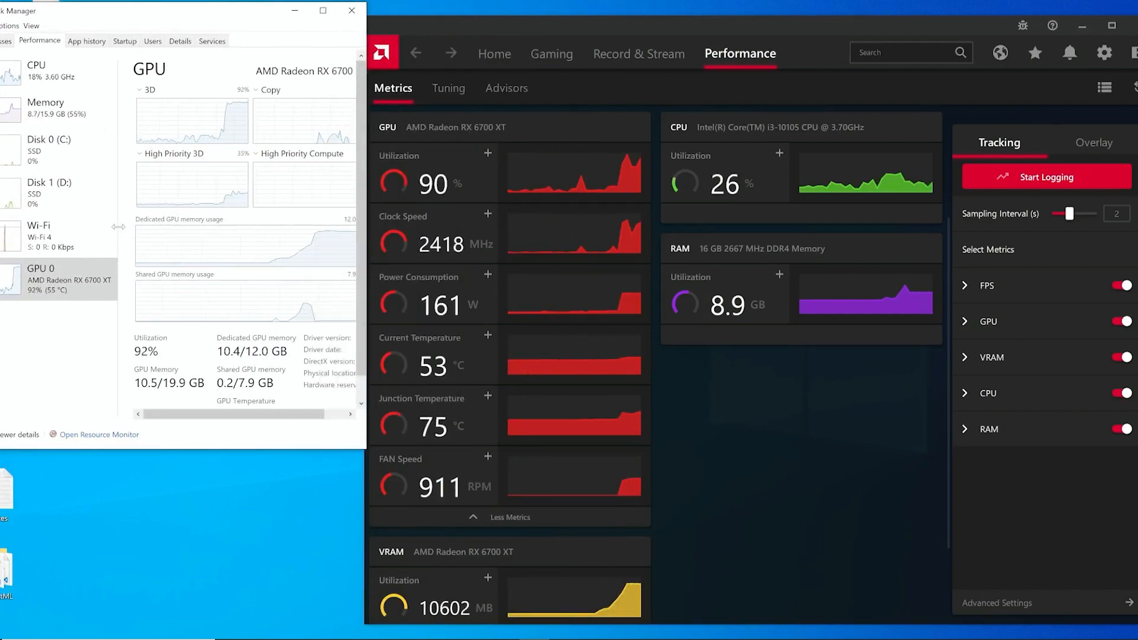
{"action": "left_click_drag", "start_coordinate": [118, 212], "coordinate": [91, 211]}
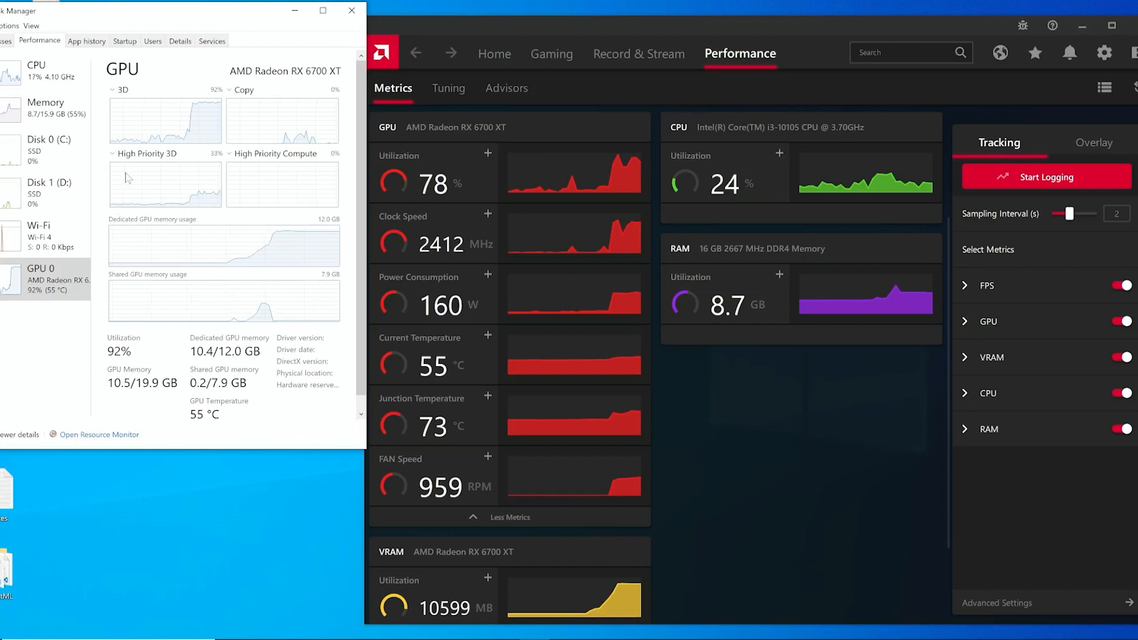
{"action": "left_click", "coordinate": [57, 119]}
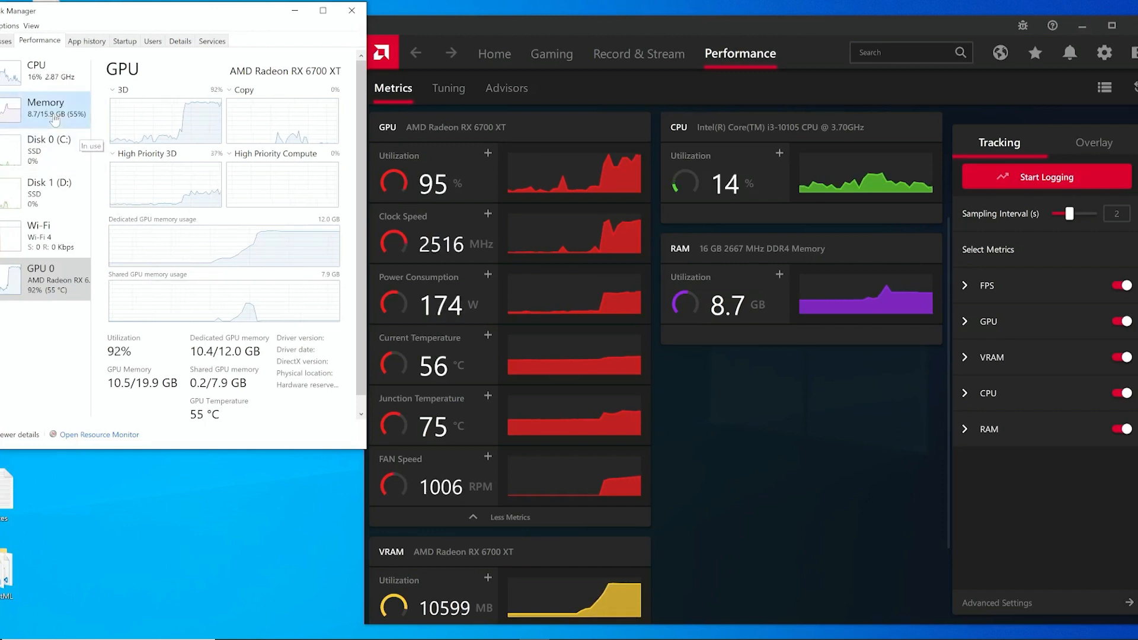
{"action": "left_click", "coordinate": [56, 286]}
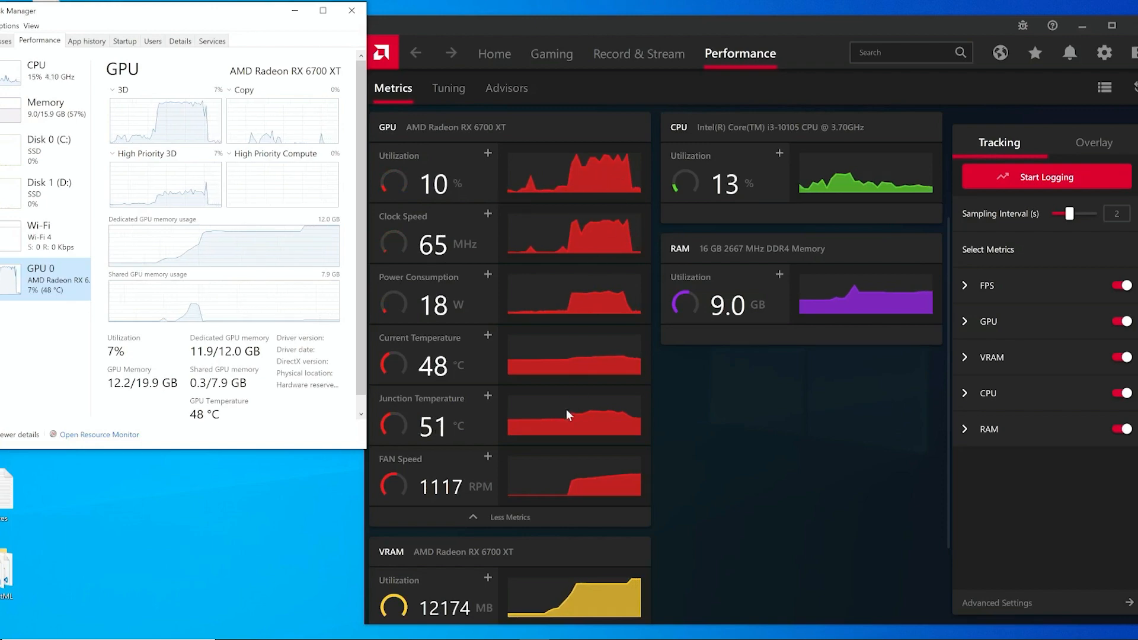
Check the terminal's generation progress, then return to the browser and view the generated image.
{"action": "left_click", "coordinate": [504, 639]}
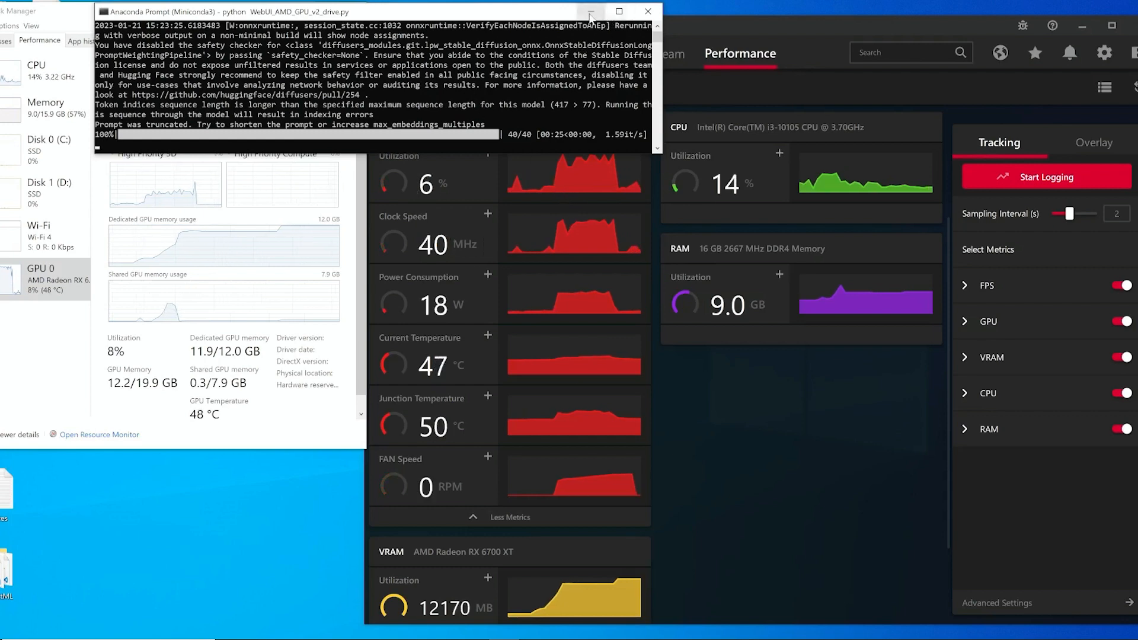
{"action": "left_click", "coordinate": [591, 14]}
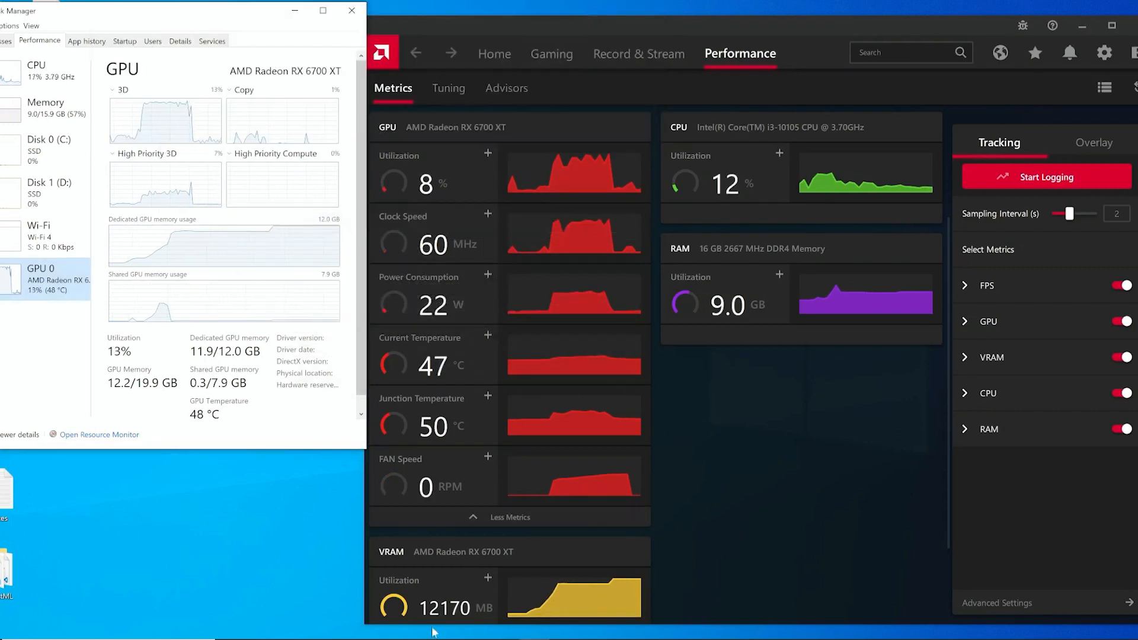
{"action": "left_click", "coordinate": [595, 639]}
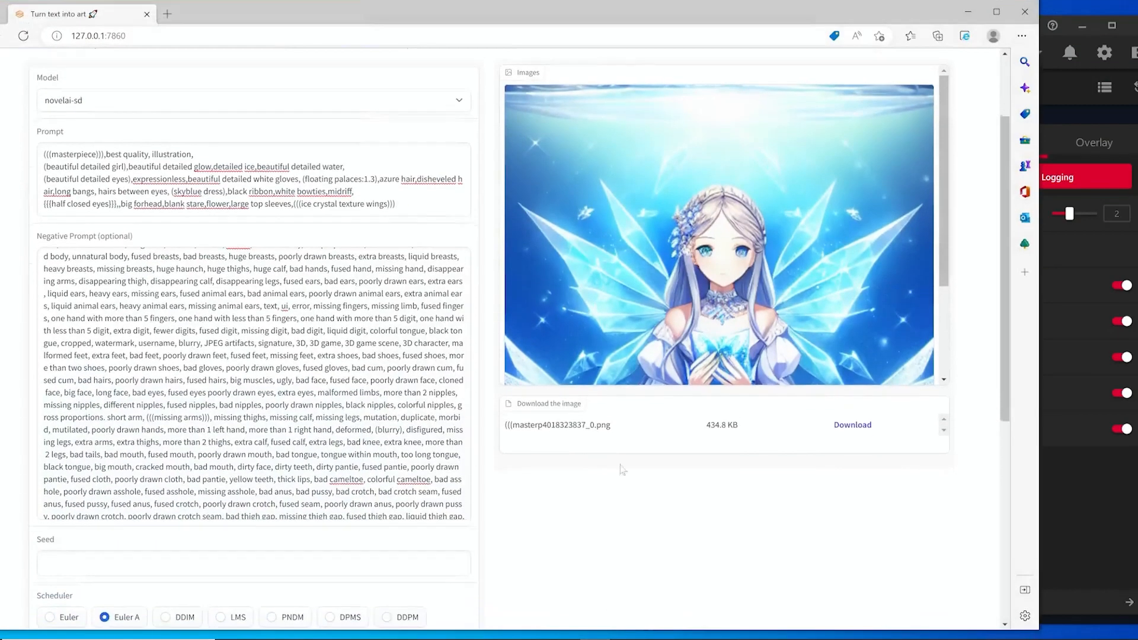
{"action": "scroll", "coordinate": [484, 261], "scroll_direction": "up", "scroll_amount": 2}
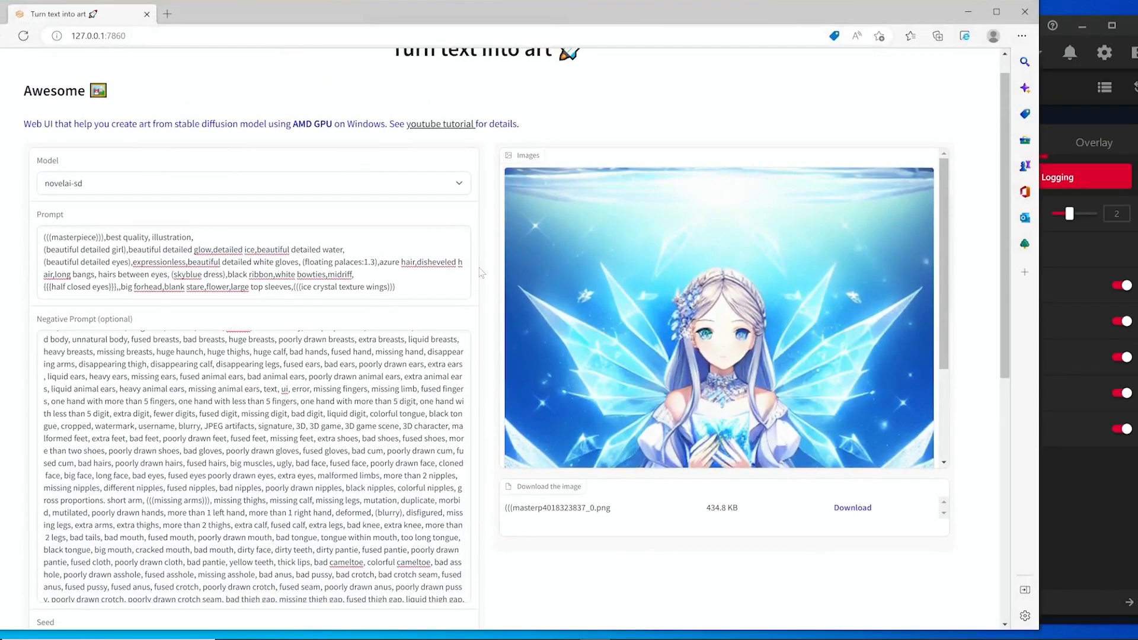
{"action": "left_click_drag", "start_coordinate": [946, 255], "coordinate": [936, 299]}
{"action": "scroll", "coordinate": [254, 466], "scroll_direction": "down", "scroll_amount": 2}
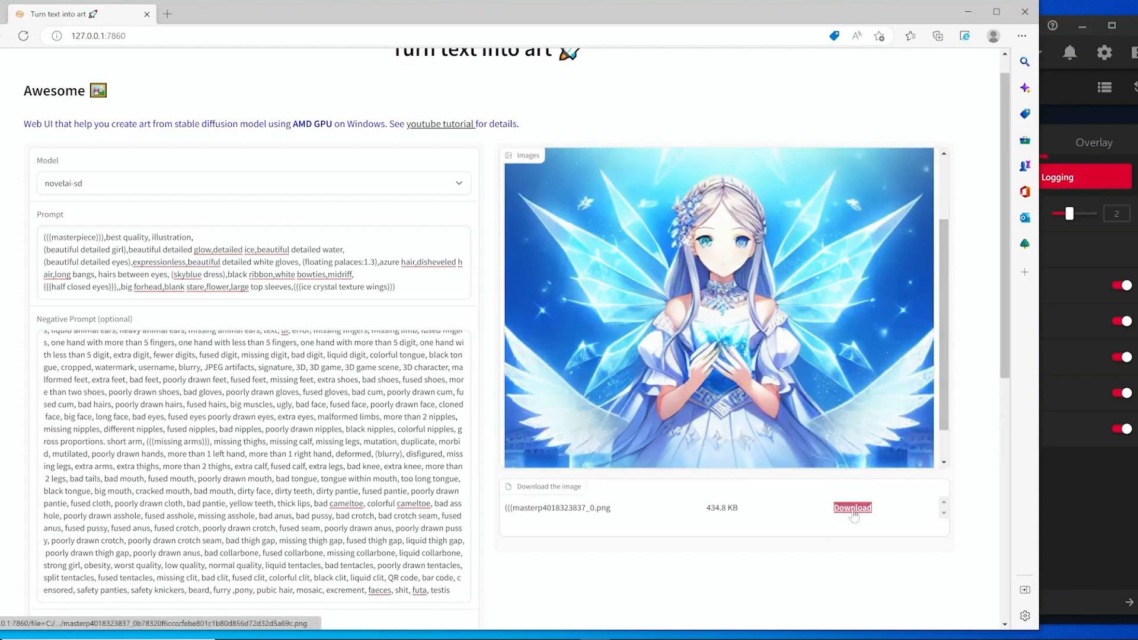
Set the batch size to 2.
{"action": "left_click", "coordinate": [761, 450]}
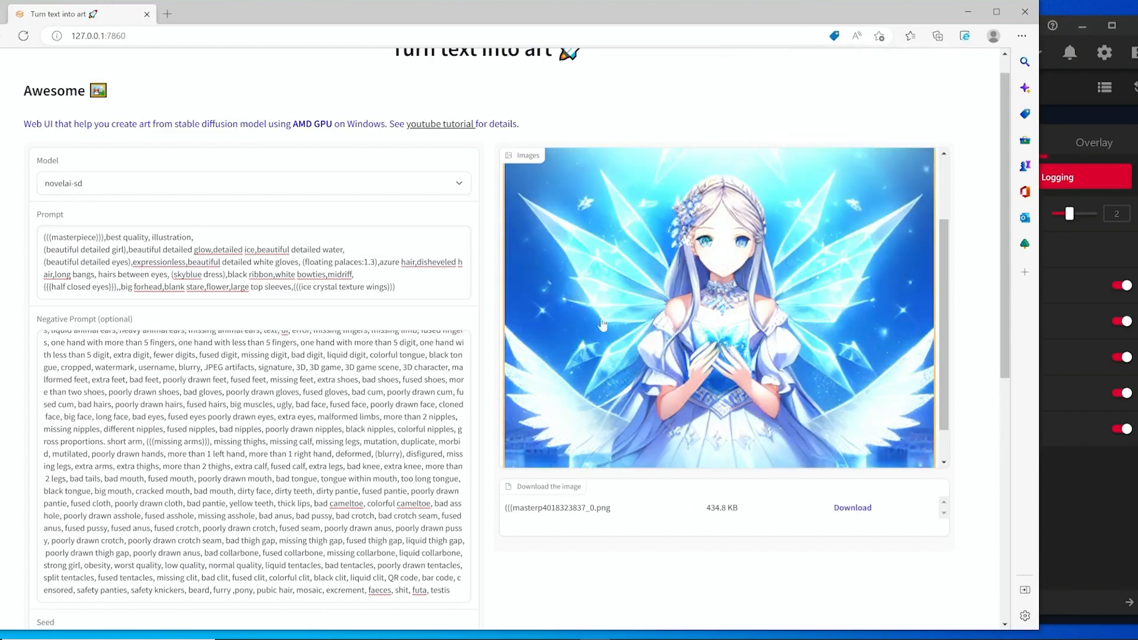
{"action": "scroll", "coordinate": [602, 324], "scroll_direction": "down", "scroll_amount": 8}
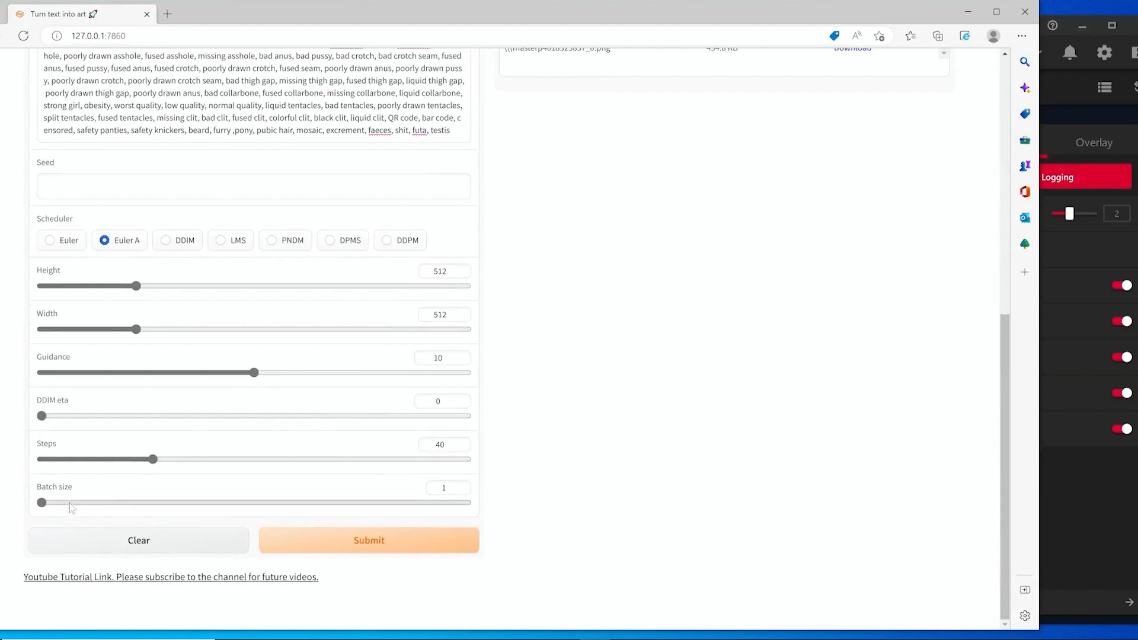
{"action": "left_click_drag", "start_coordinate": [451, 488], "coordinate": [419, 492]}
{"action": "type", "text": "2"}
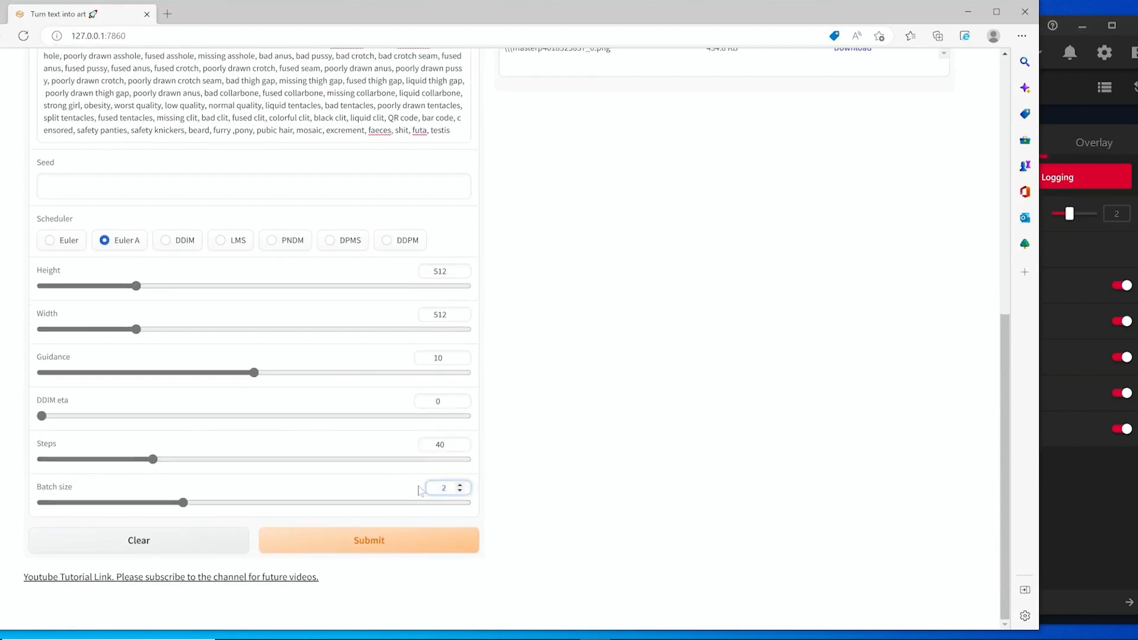
Set the number of inference steps to 50.
{"action": "scroll", "coordinate": [589, 411], "scroll_direction": "up", "scroll_amount": 8}
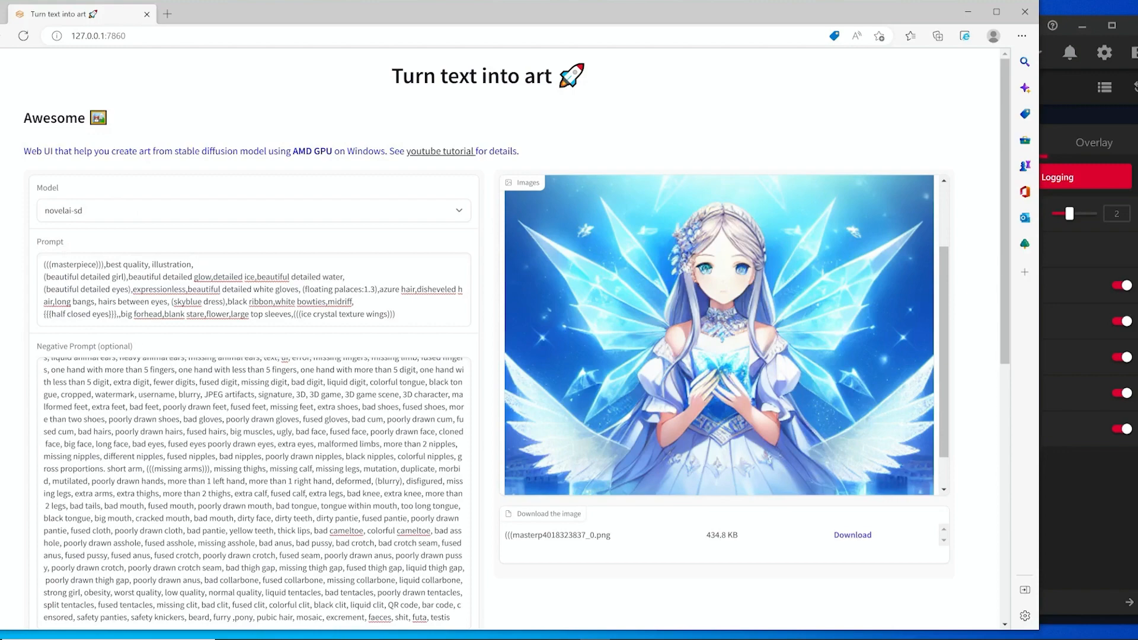
{"action": "scroll", "coordinate": [254, 492], "scroll_direction": "down", "scroll_amount": 2}
{"action": "scroll", "coordinate": [254, 492], "scroll_direction": "up", "scroll_amount": 4}
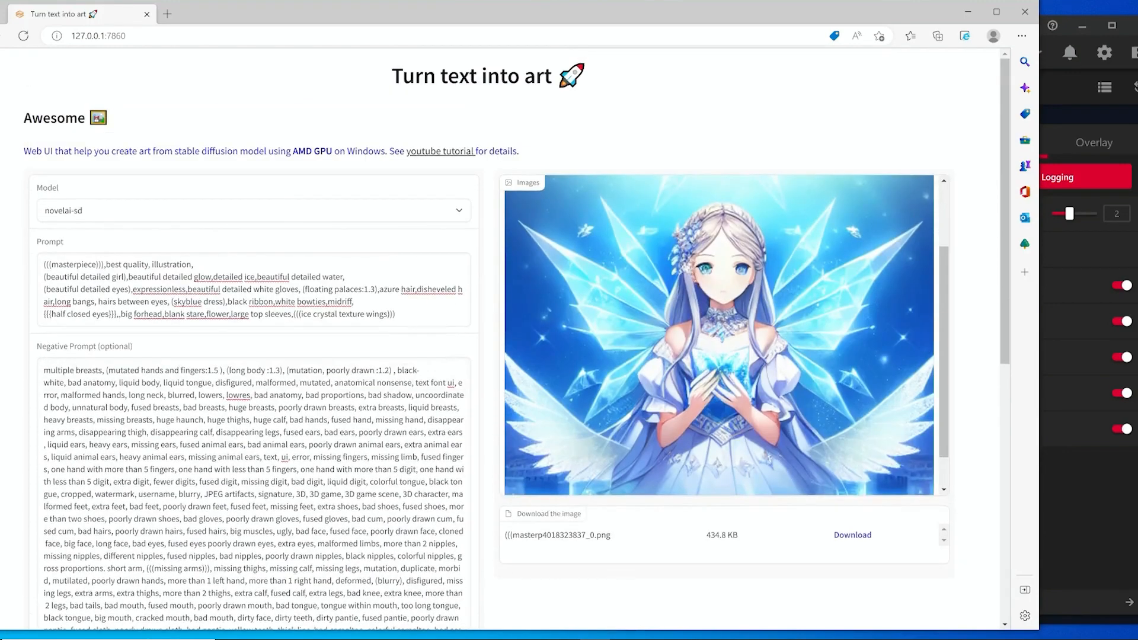
{"action": "scroll", "coordinate": [34, 398], "scroll_direction": "down", "scroll_amount": 8}
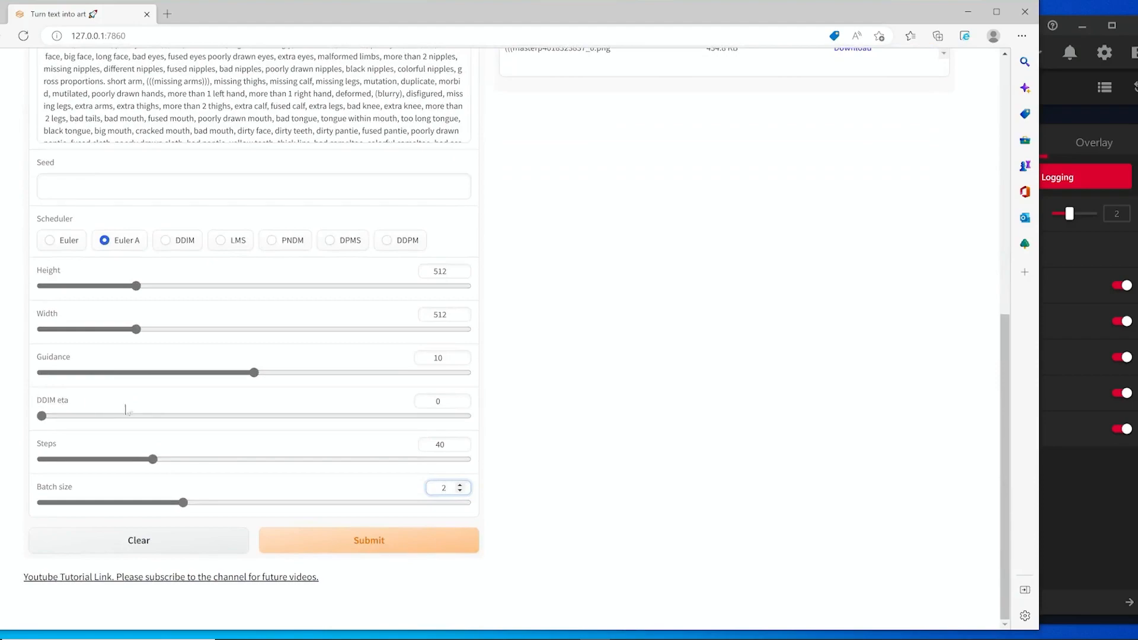
{"action": "scroll", "coordinate": [645, 425], "scroll_direction": "up", "scroll_amount": 8}
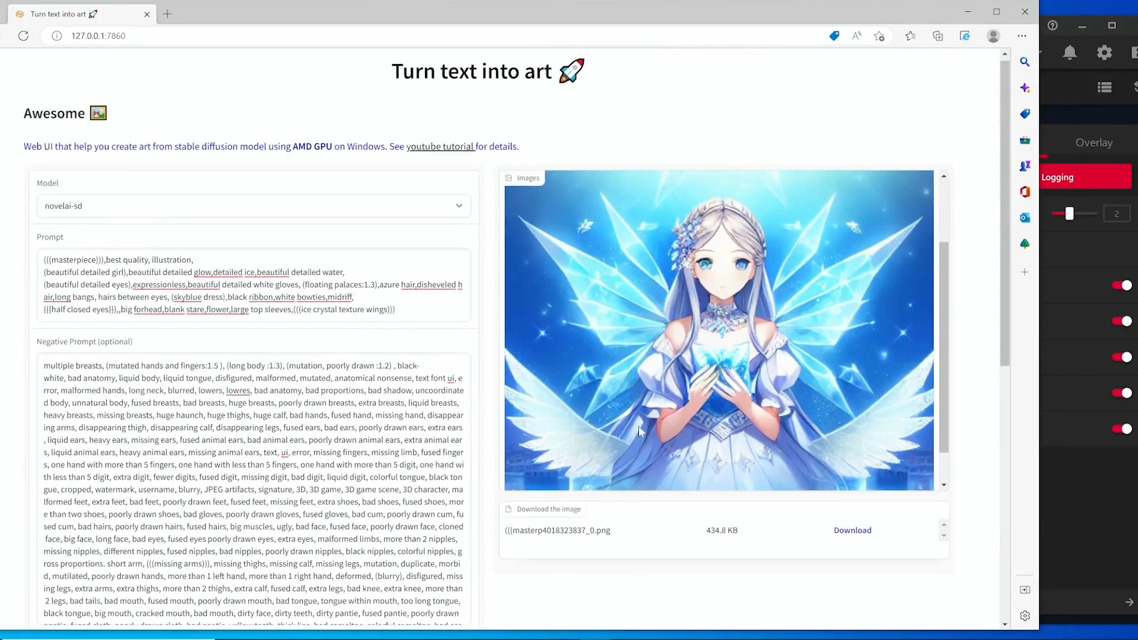
{"action": "scroll", "coordinate": [638, 426], "scroll_direction": "down", "scroll_amount": 8}
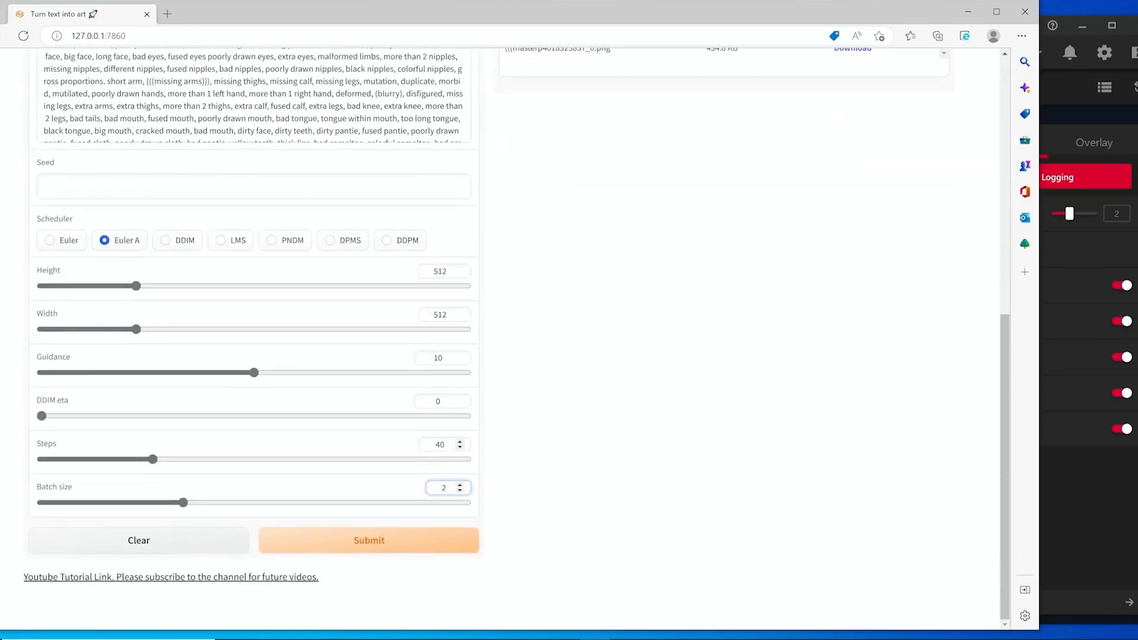
{"action": "left_click_drag", "start_coordinate": [440, 444], "coordinate": [419, 451]}
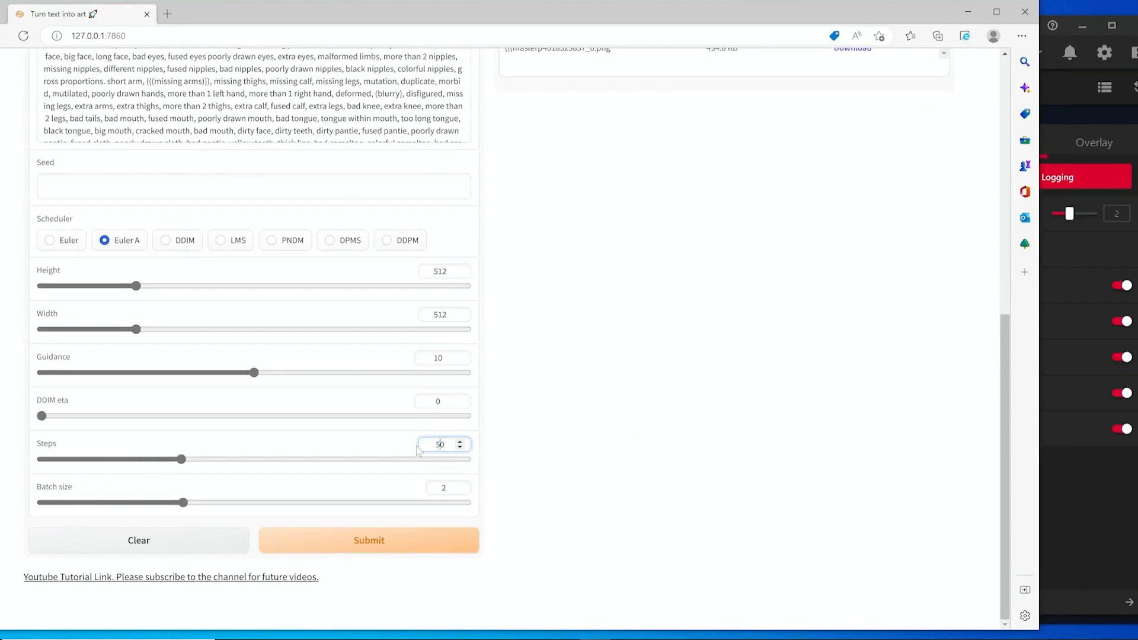
Preview the current image in the gallery, then submit the new settings to generate a batch of images.
{"action": "scroll", "coordinate": [848, 318], "scroll_direction": "up", "scroll_amount": 8}
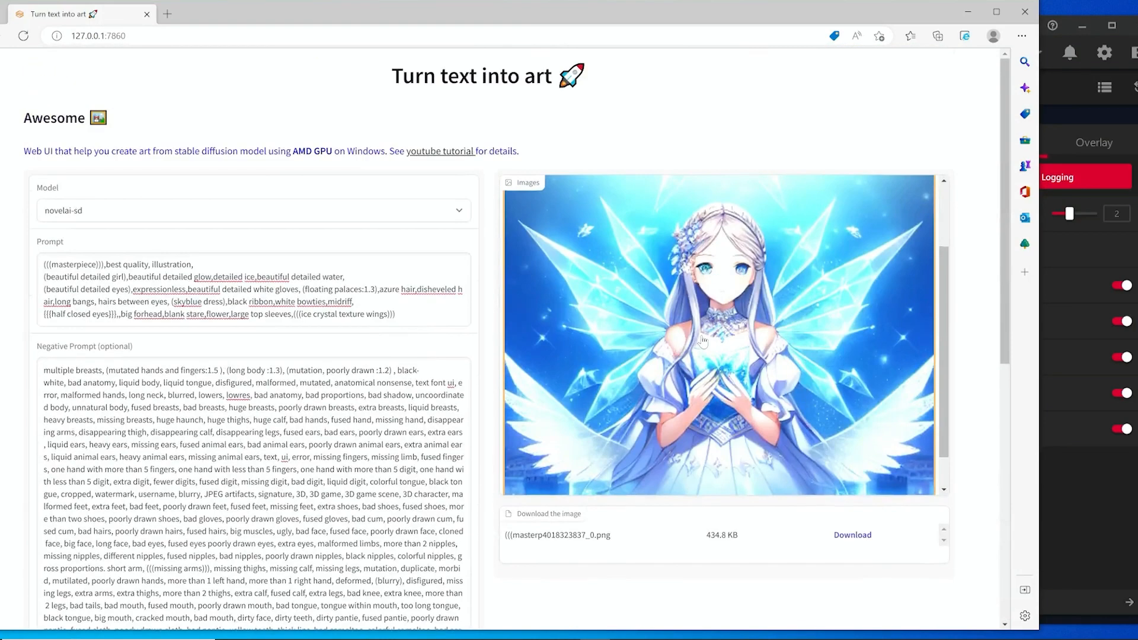
{"action": "left_click", "coordinate": [706, 341]}
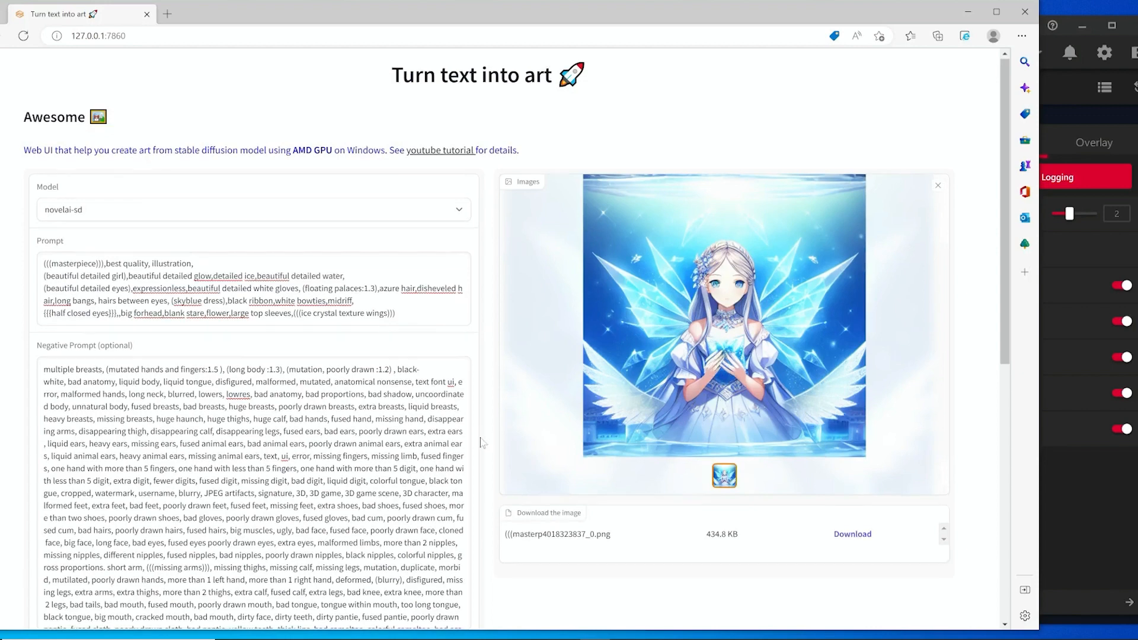
{"action": "scroll", "coordinate": [674, 361], "scroll_direction": "down", "scroll_amount": 8}
{"action": "scroll", "coordinate": [611, 386], "scroll_direction": "up", "scroll_amount": 8}
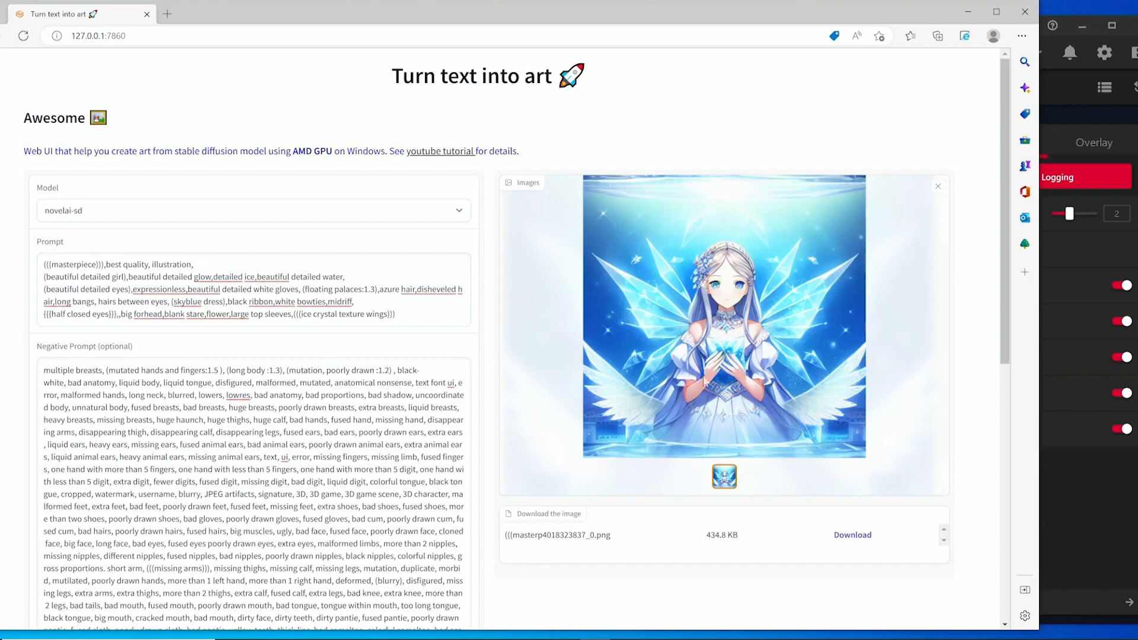
{"action": "scroll", "coordinate": [439, 457], "scroll_direction": "down", "scroll_amount": 2}
{"action": "scroll", "coordinate": [542, 502], "scroll_direction": "down", "scroll_amount": 1}
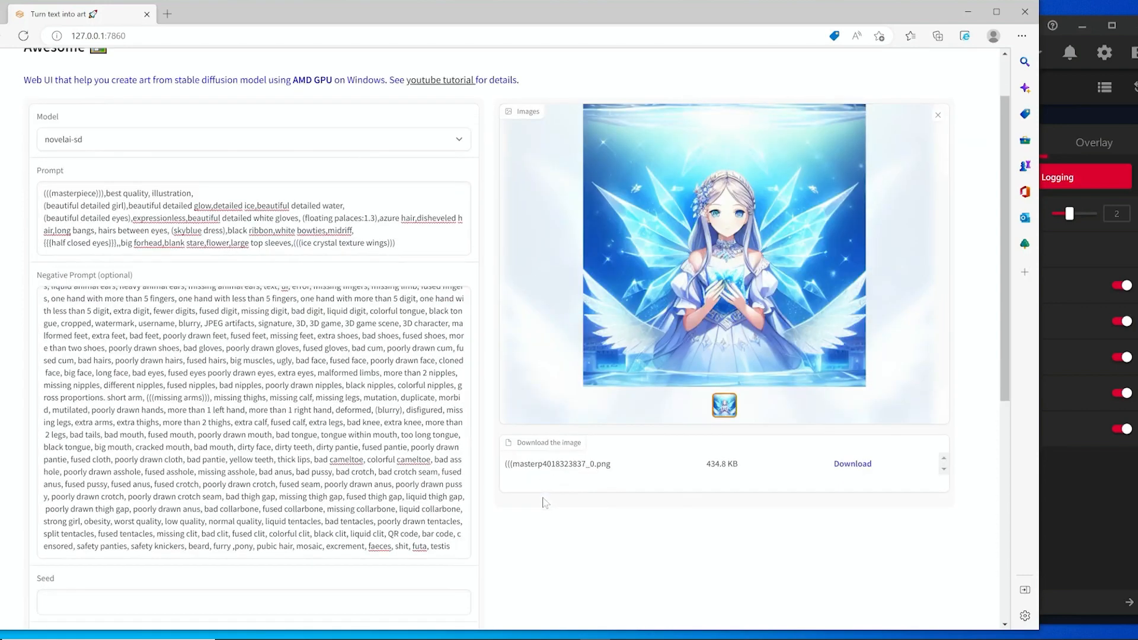
{"action": "scroll", "coordinate": [543, 503], "scroll_direction": "down", "scroll_amount": 7}
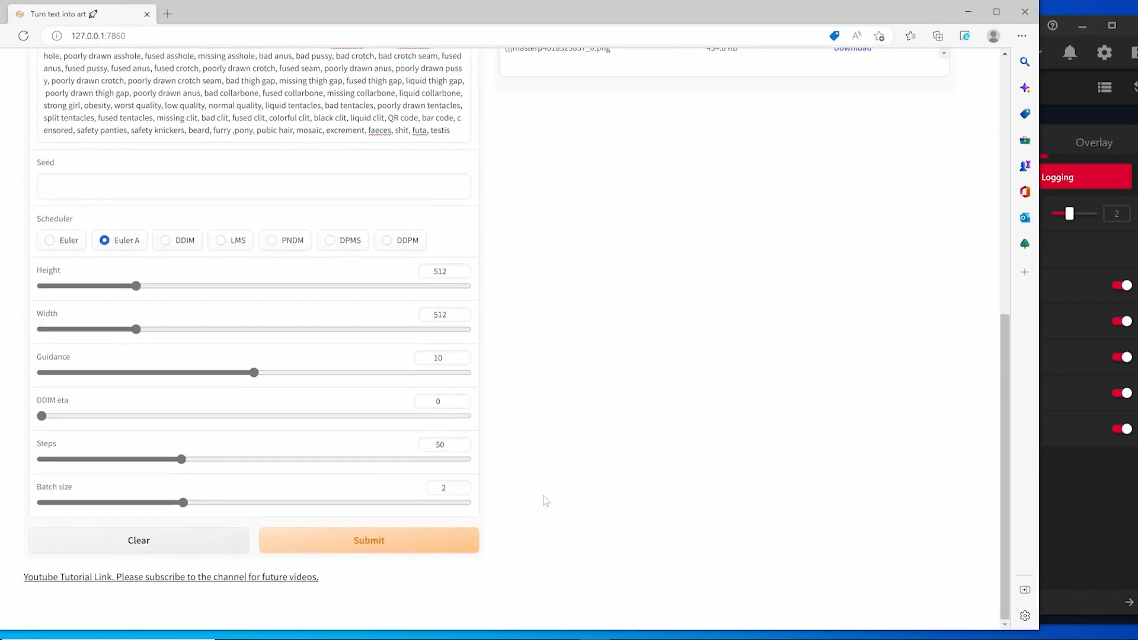
{"action": "left_click", "coordinate": [398, 546]}
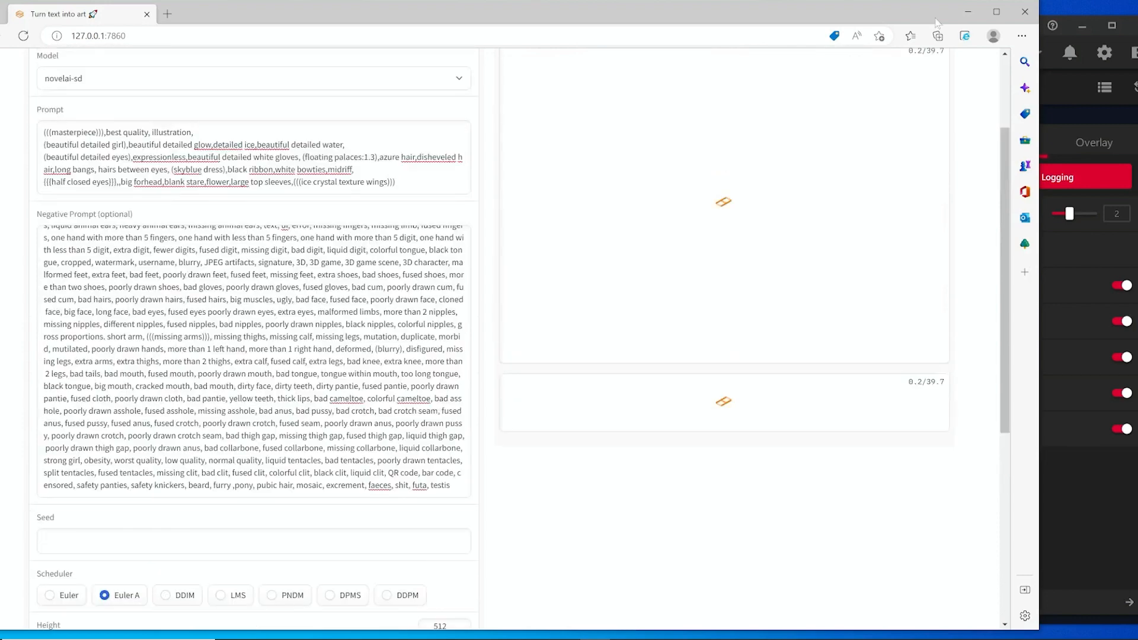
Minimize the browser and watch the AMD Radeon GPU metrics and Task Manager during generation.
{"action": "left_click", "coordinate": [971, 13]}
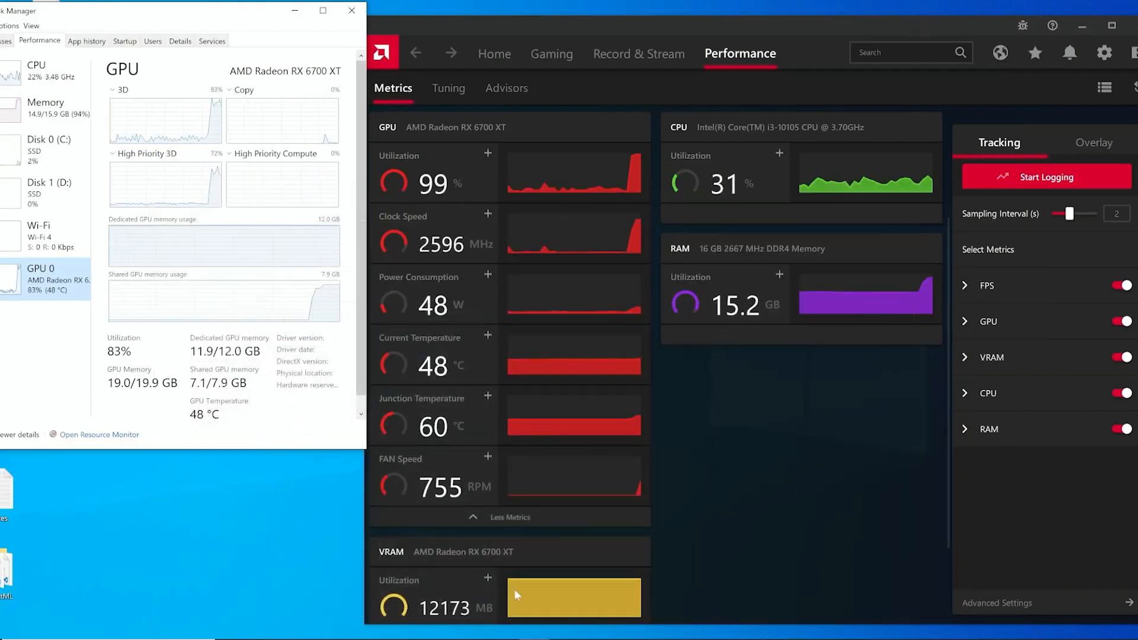
{"action": "scroll", "coordinate": [465, 575], "scroll_direction": "down", "scroll_amount": 1}
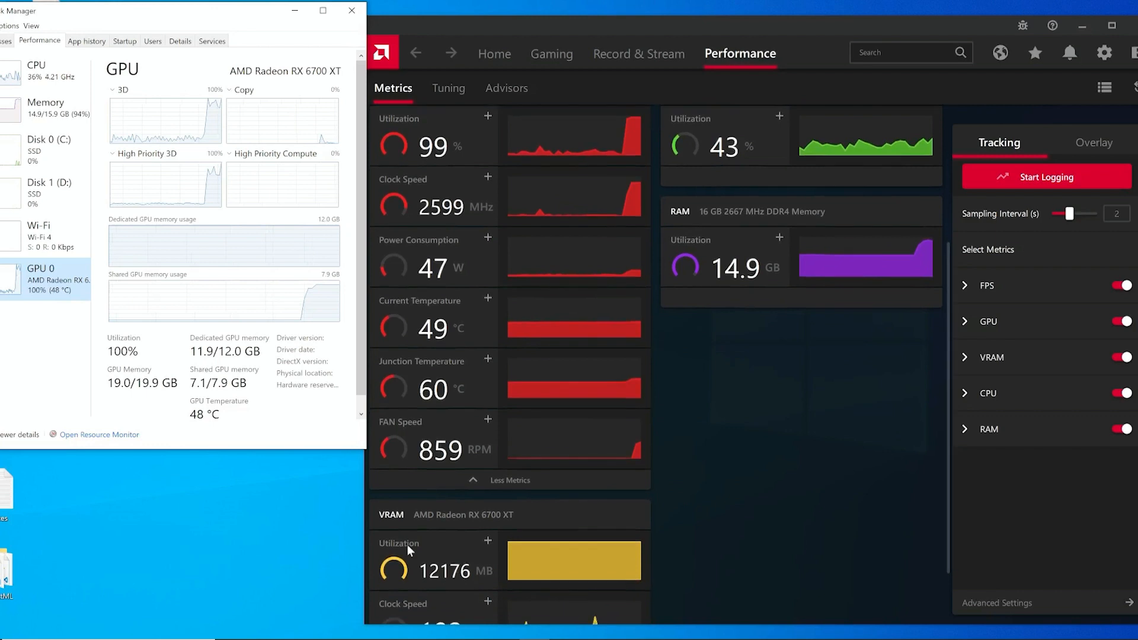
{"action": "scroll", "coordinate": [489, 557], "scroll_direction": "down", "scroll_amount": 1}
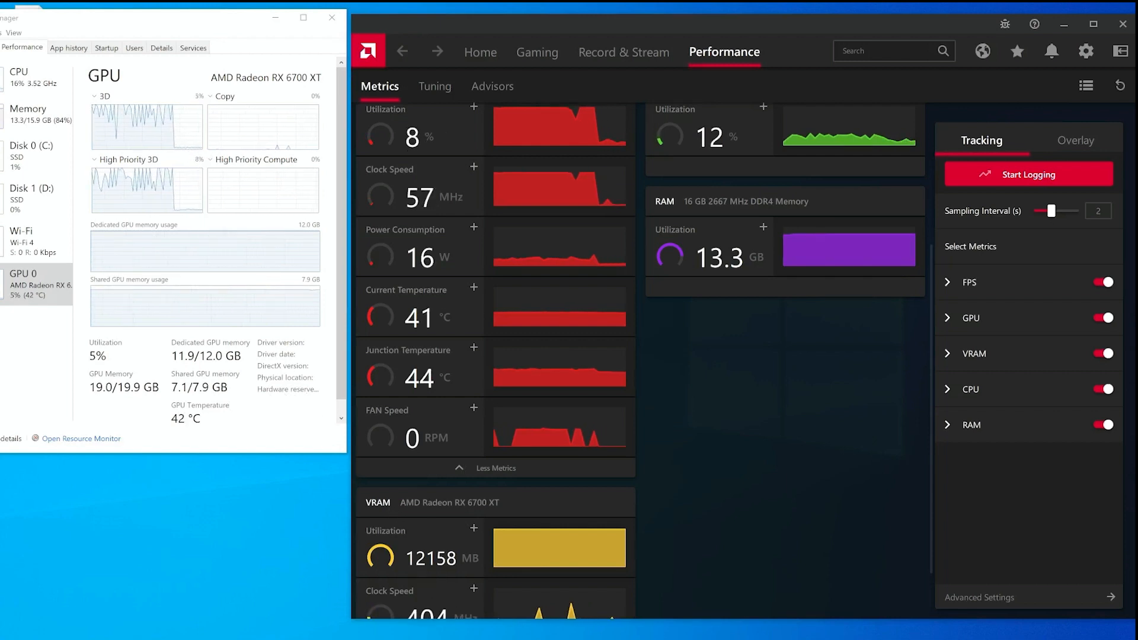
Return to the browser, review the two generated images, and download both of them.
{"action": "left_click", "coordinate": [574, 590]}
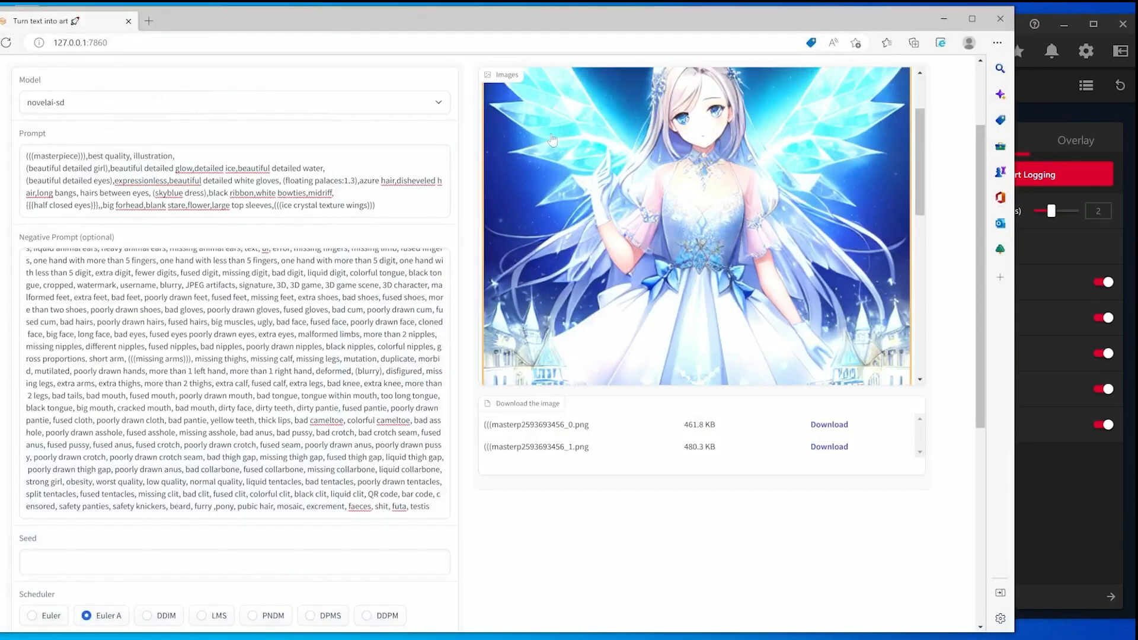
{"action": "scroll", "coordinate": [391, 320], "scroll_direction": "up", "scroll_amount": 4}
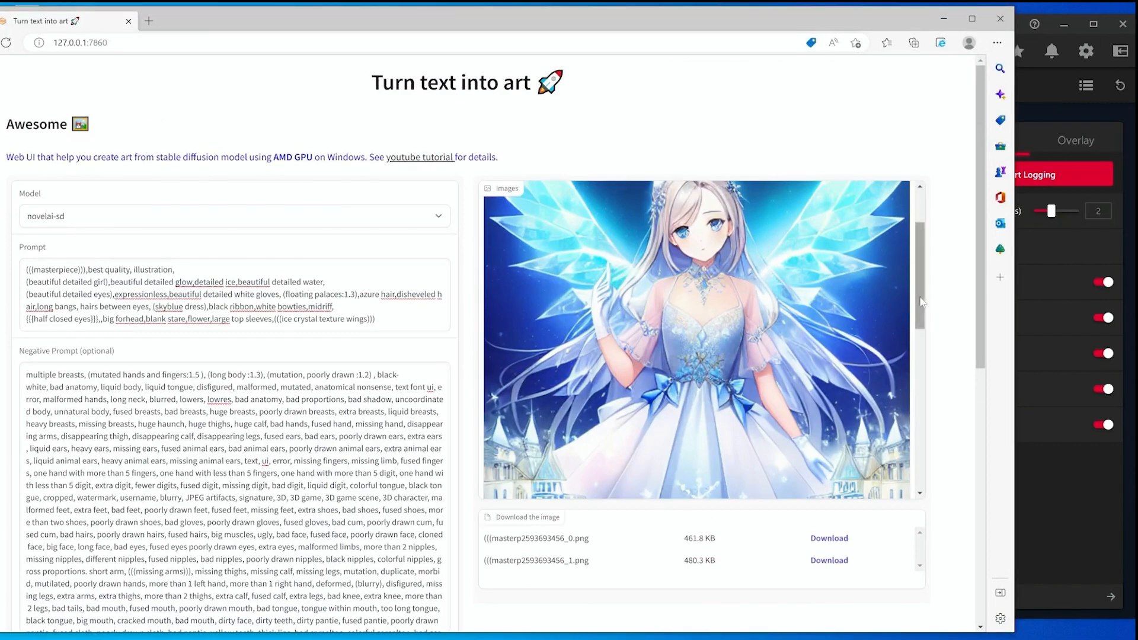
{"action": "scroll", "coordinate": [554, 578], "scroll_direction": "down", "scroll_amount": 8}
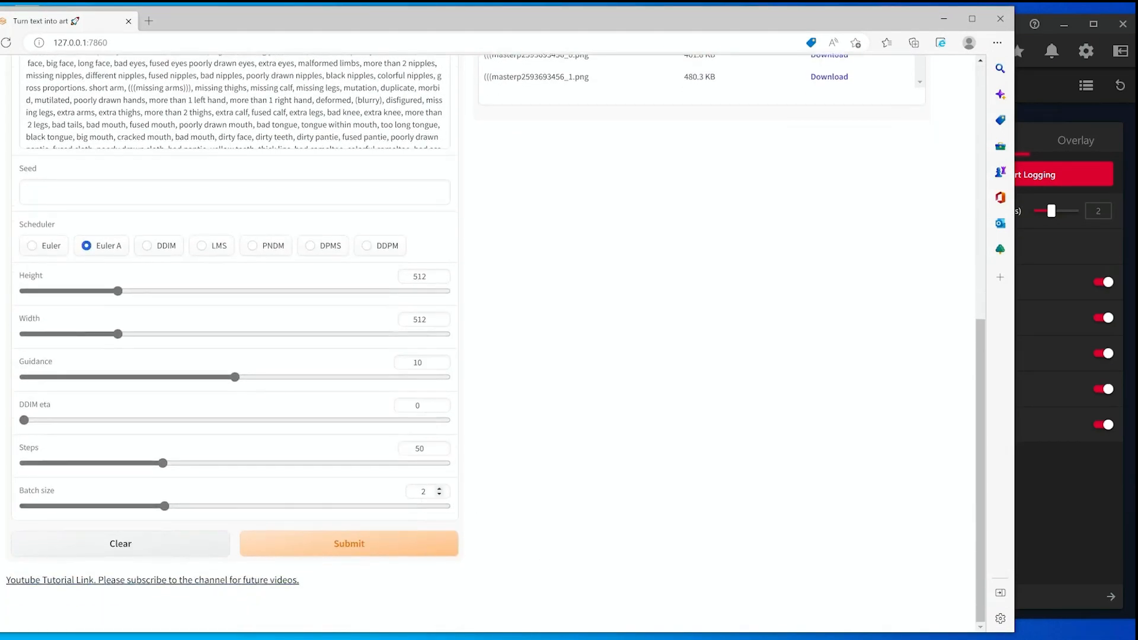
{"action": "scroll", "coordinate": [623, 516], "scroll_direction": "up", "scroll_amount": 8}
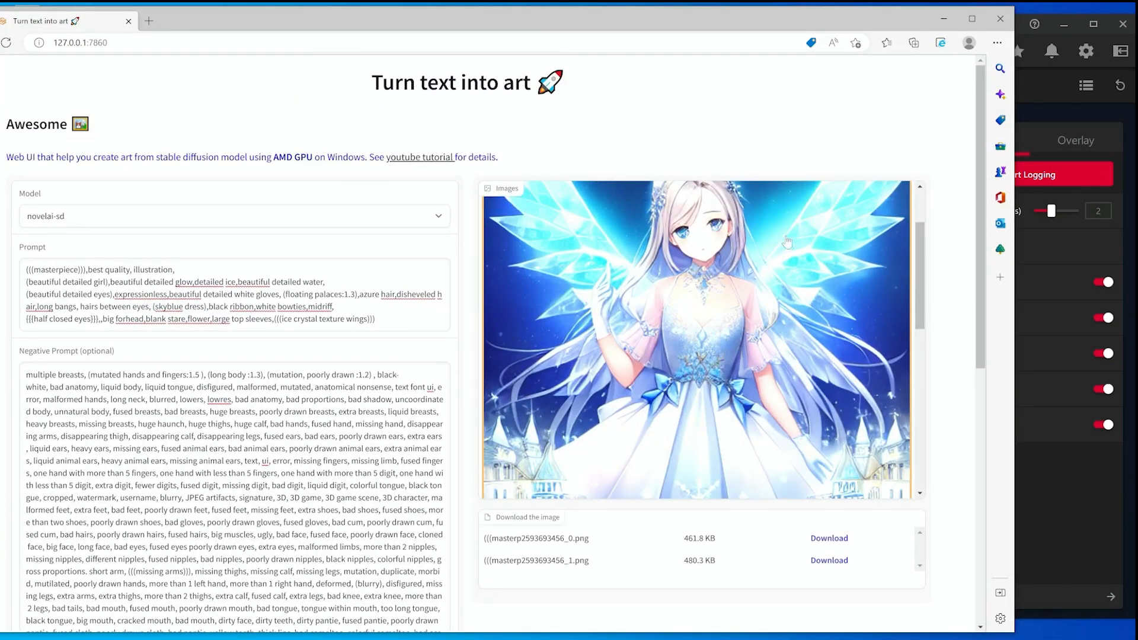
{"action": "left_click_drag", "start_coordinate": [921, 261], "coordinate": [898, 219]}
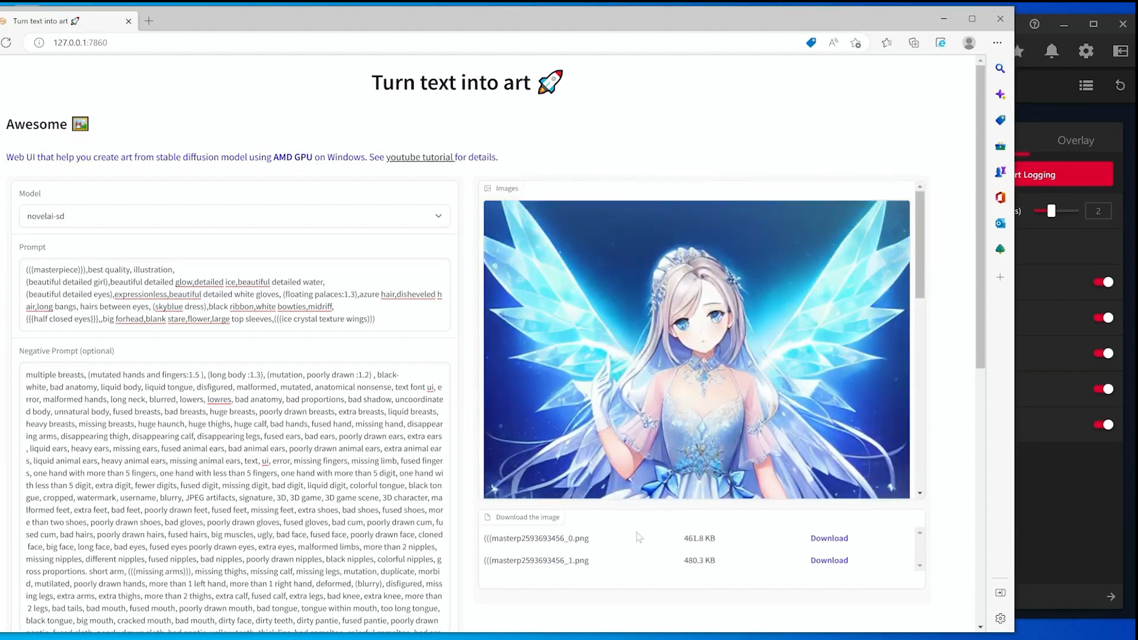
{"action": "scroll", "coordinate": [637, 536], "scroll_direction": "down", "scroll_amount": 2}
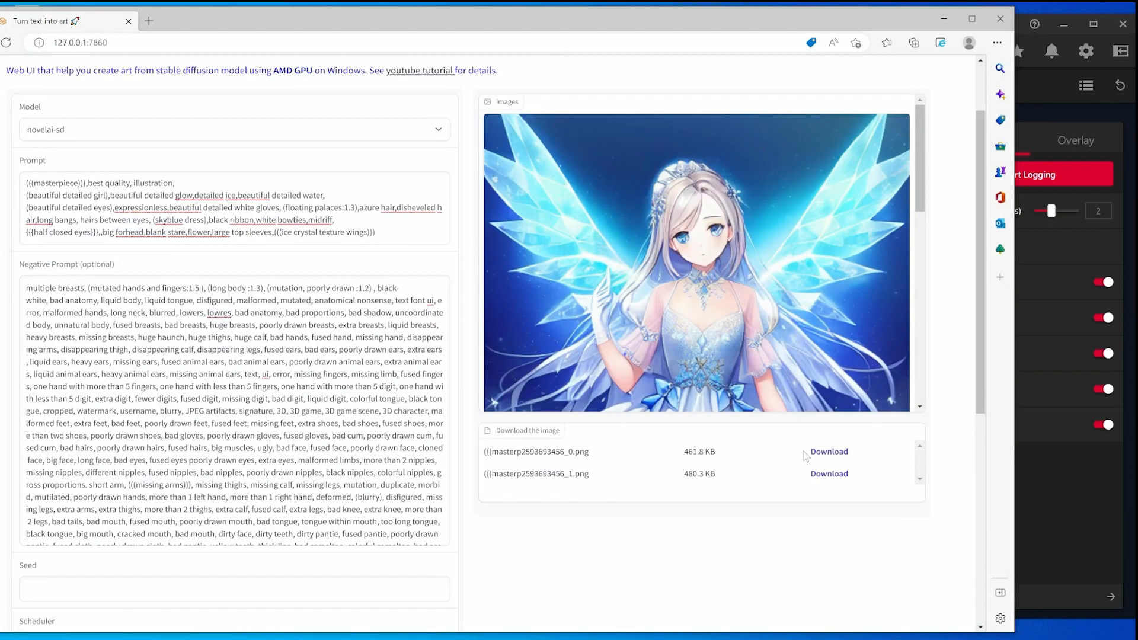
{"action": "left_click", "coordinate": [824, 453]}
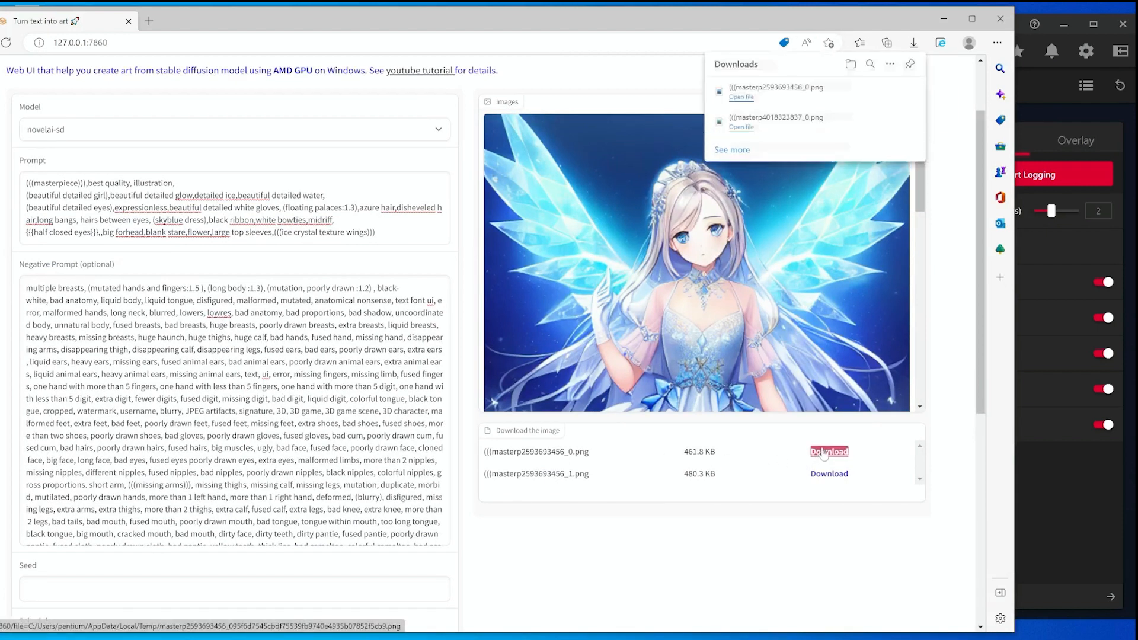
{"action": "left_click", "coordinate": [825, 477]}
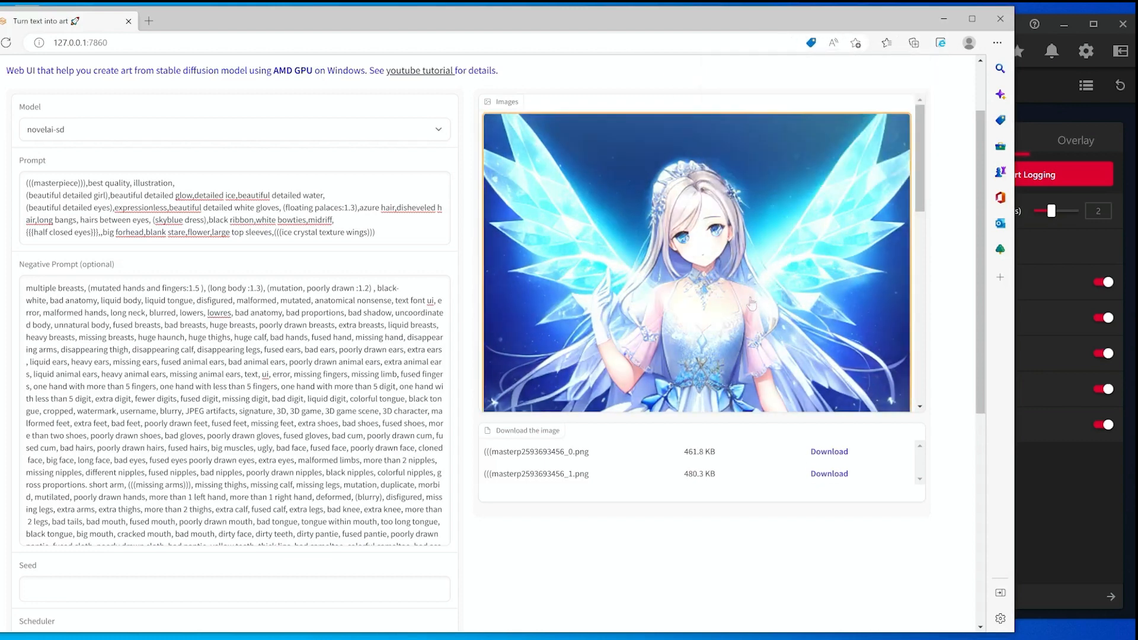
Minimize the AMD Radeon Software window.
{"action": "scroll", "coordinate": [801, 166], "scroll_direction": "up", "scroll_amount": 2}
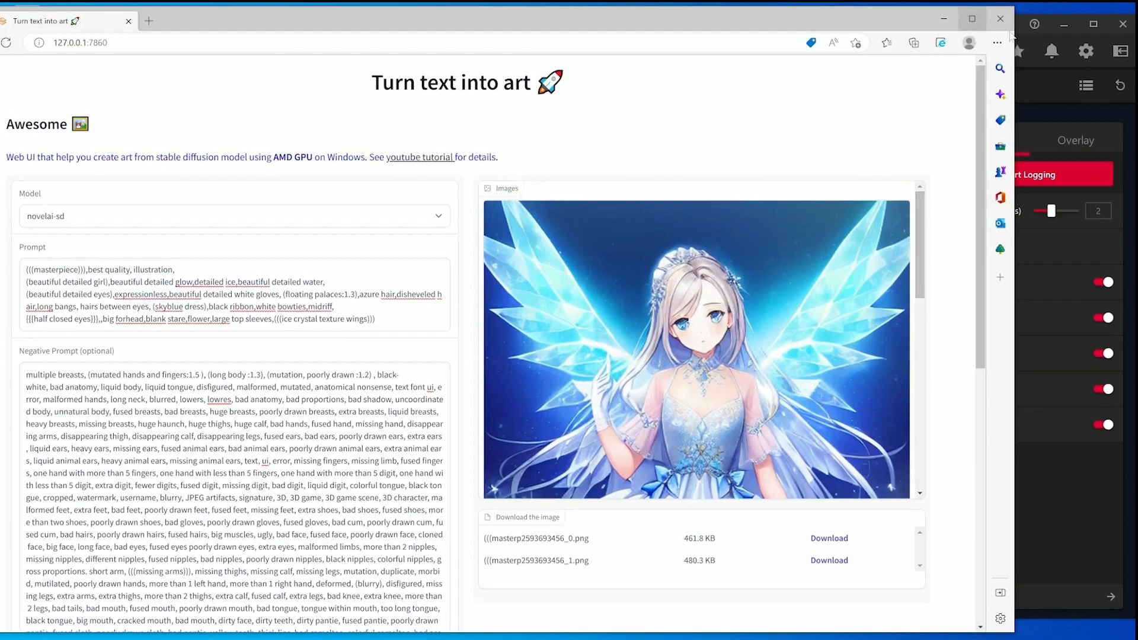
{"action": "left_click", "coordinate": [1058, 25]}
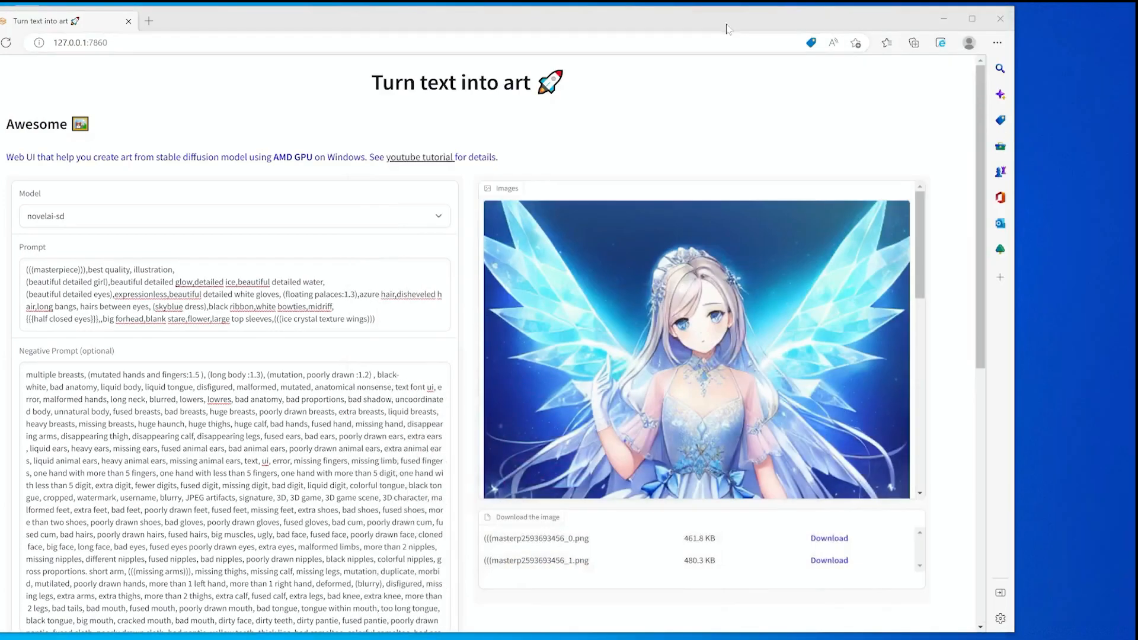